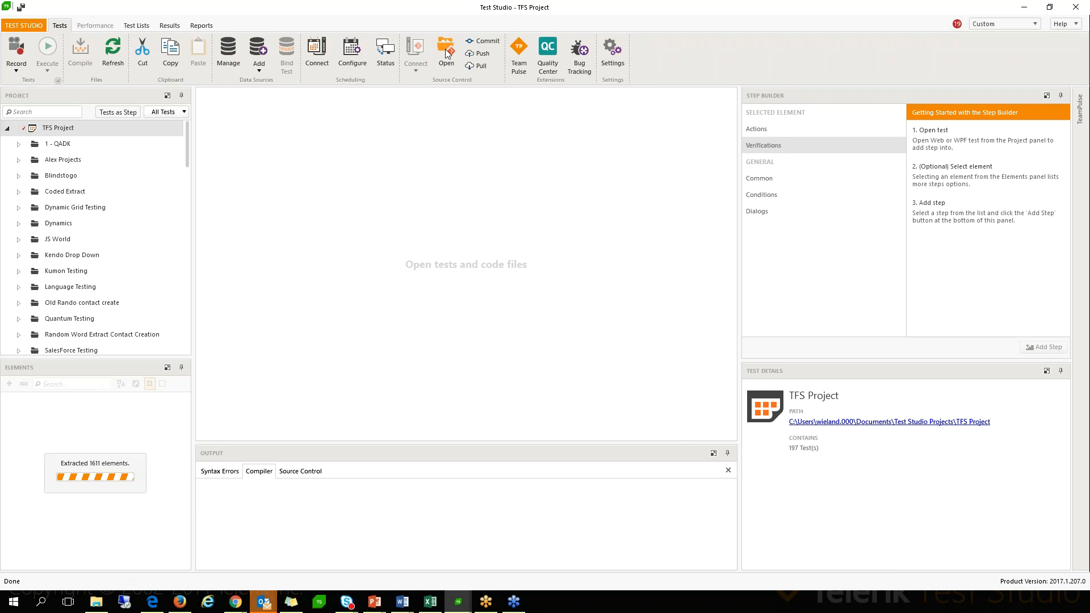
- Review the Git options for opening a source-controlled project and the Git Source Control commands available for Dynamic Grid Test
{"action": "left_click", "coordinate": [445, 49]}
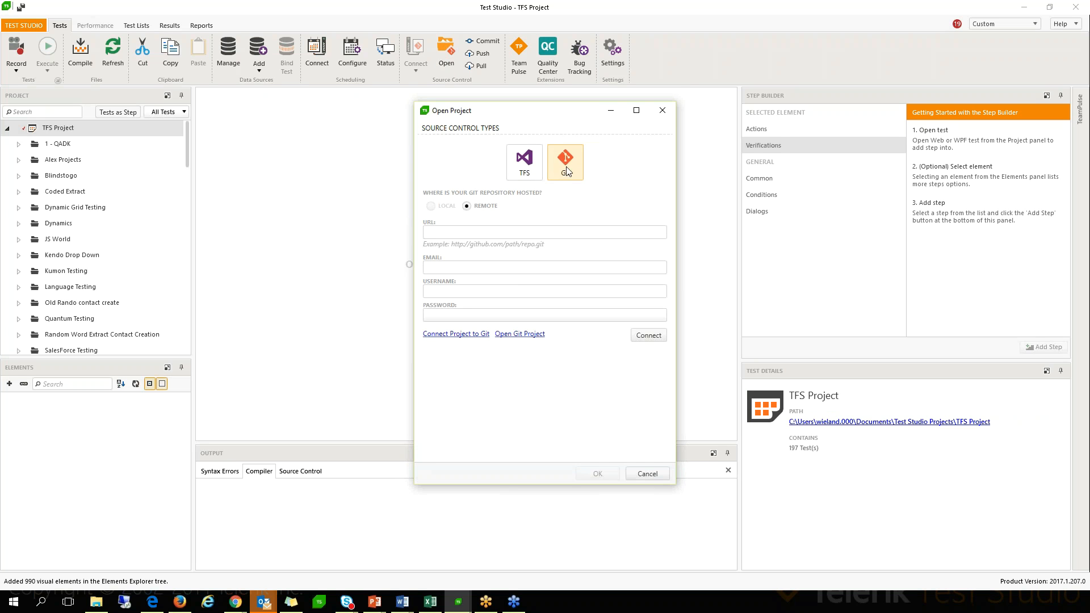
{"action": "left_click", "coordinate": [669, 115]}
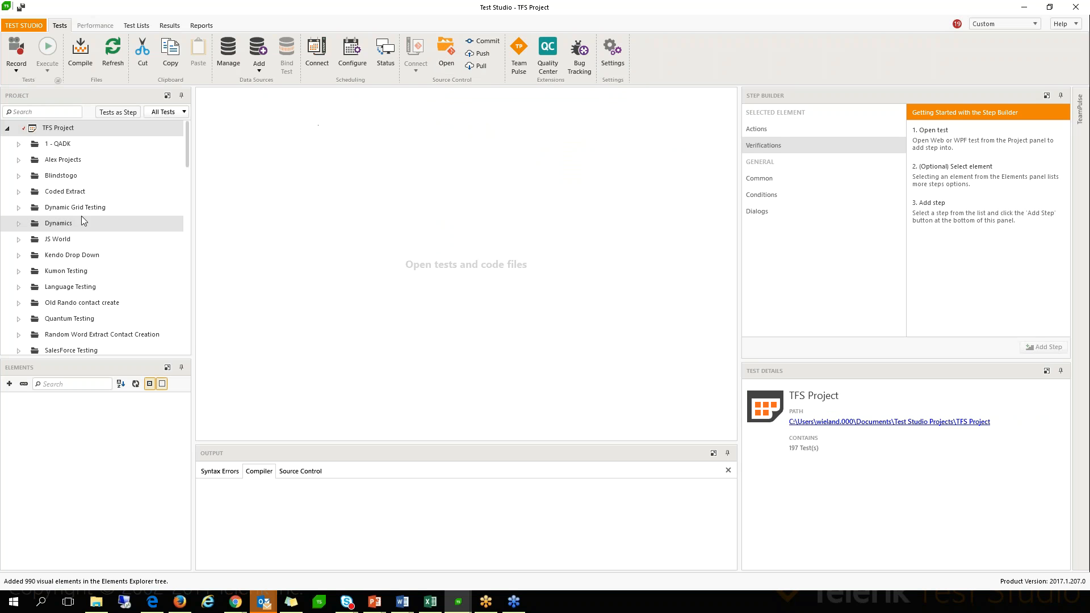
{"action": "left_click", "coordinate": [19, 208]}
{"action": "left_click", "coordinate": [48, 226]}
{"action": "right_click", "coordinate": [47, 228]}
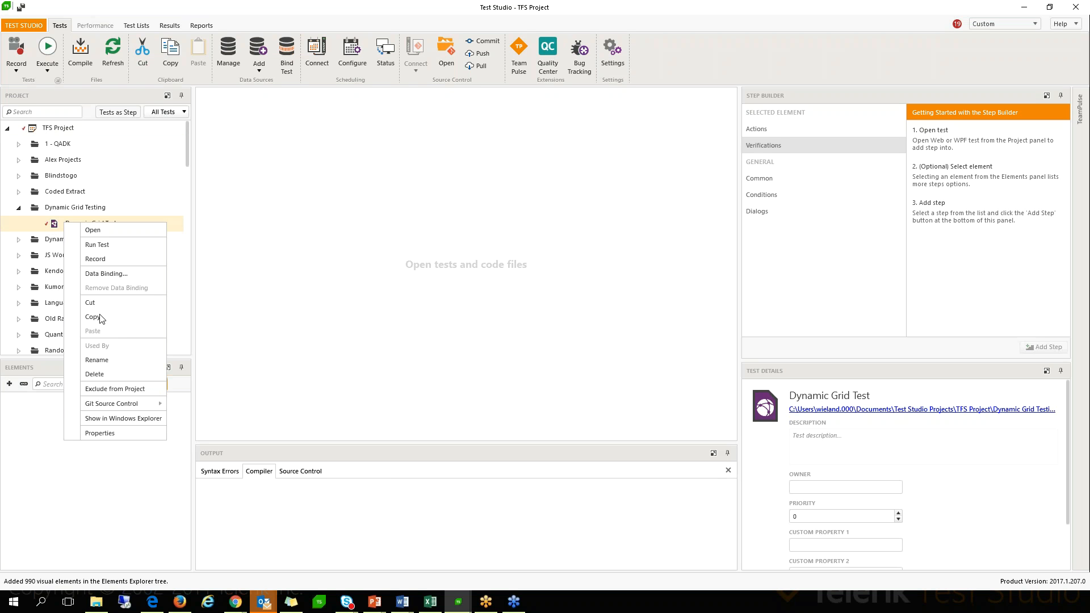
{"action": "mouse_move", "coordinate": [129, 407]}
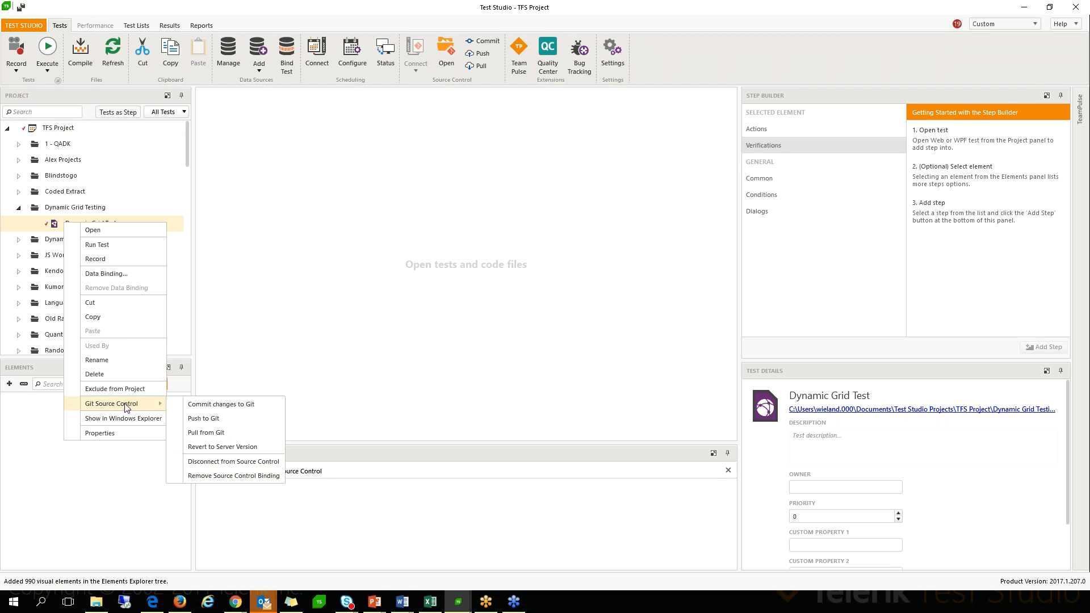
- Collapse the Dynamic Grid Testing folder and try to commit all TFS Project changes to Git with the comment "hi mom"
{"action": "left_click", "coordinate": [19, 211]}
{"action": "left_click", "coordinate": [63, 131]}
{"action": "right_click", "coordinate": [62, 130]}
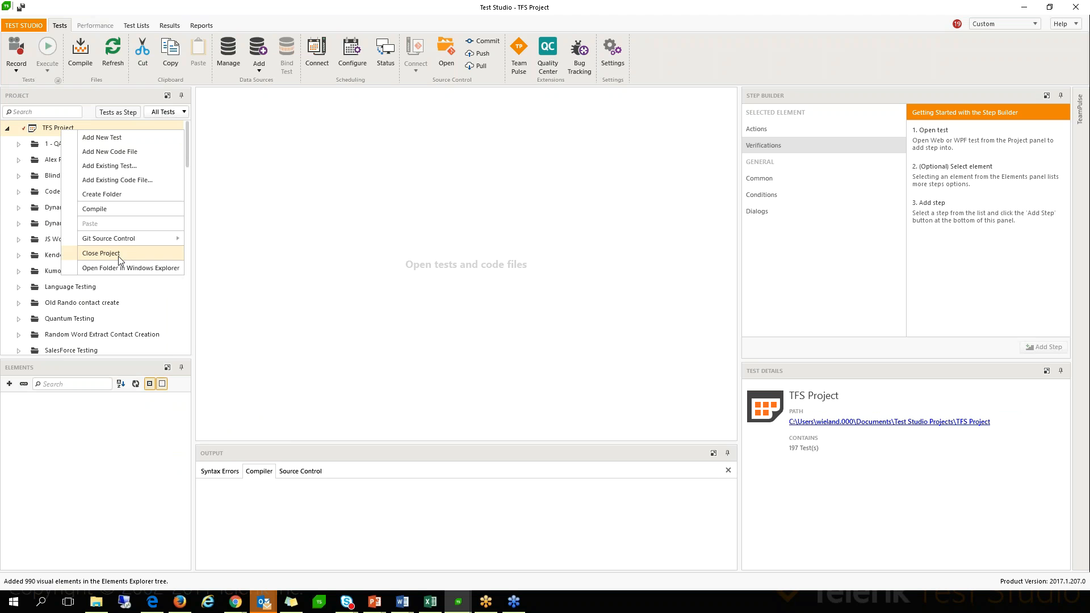
{"action": "mouse_move", "coordinate": [136, 239]}
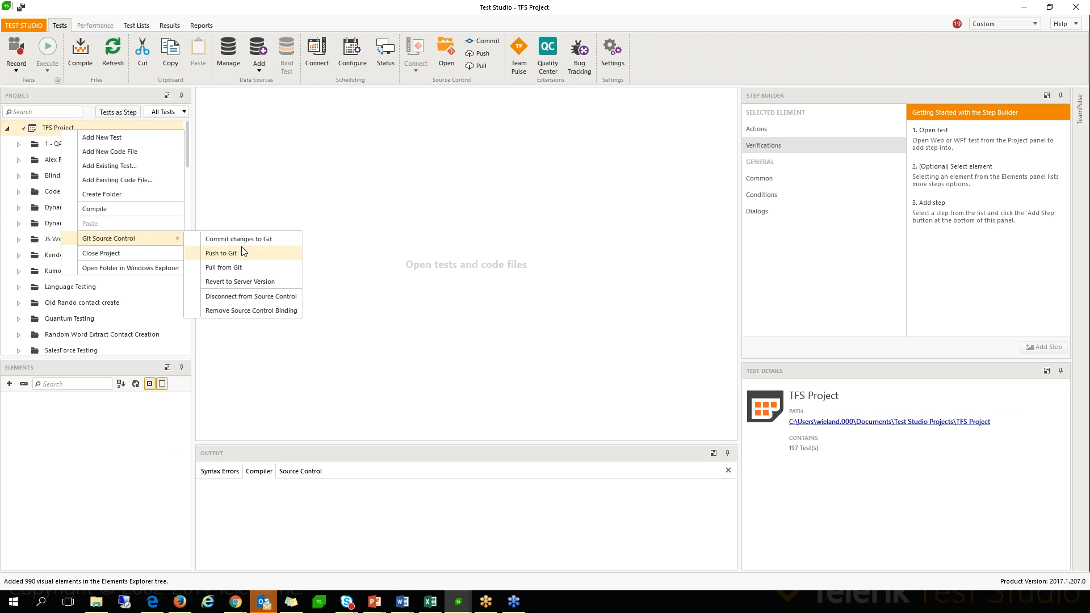
{"action": "left_click", "coordinate": [353, 285]}
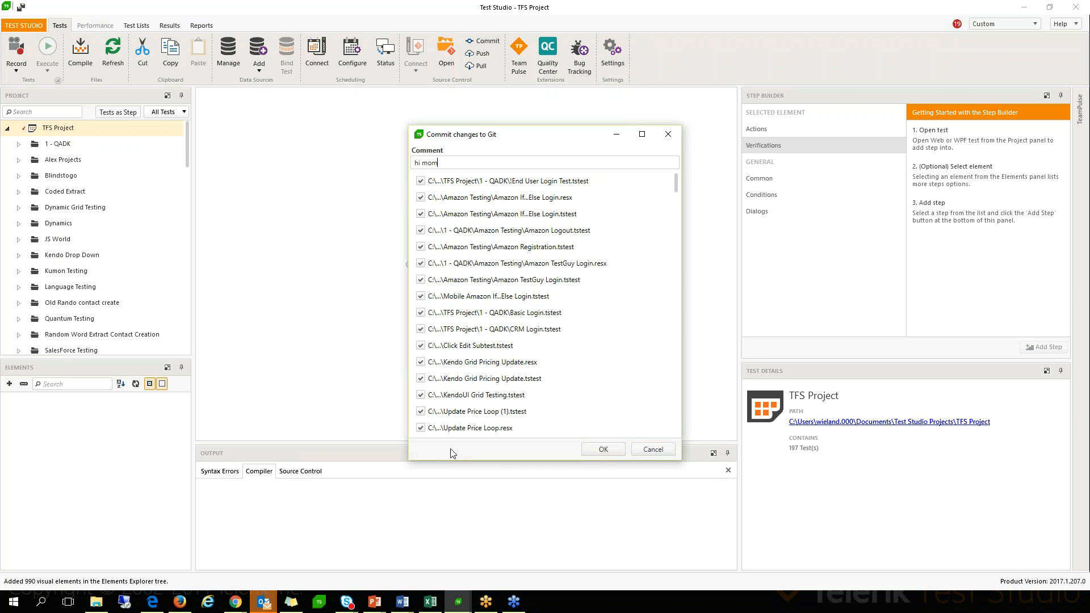
{"action": "left_click", "coordinate": [614, 448]}
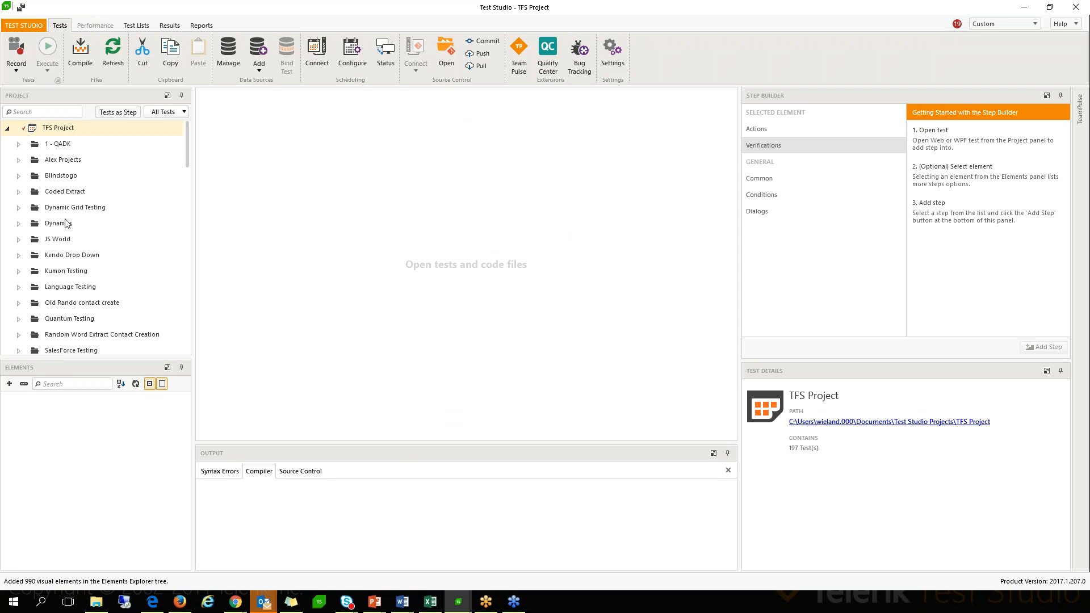
- Expand the 1 - QADK folder and enlarge the project tree area to show more of its tests
{"action": "scroll", "coordinate": [136, 193], "scroll_direction": "down", "scroll_amount": 1}
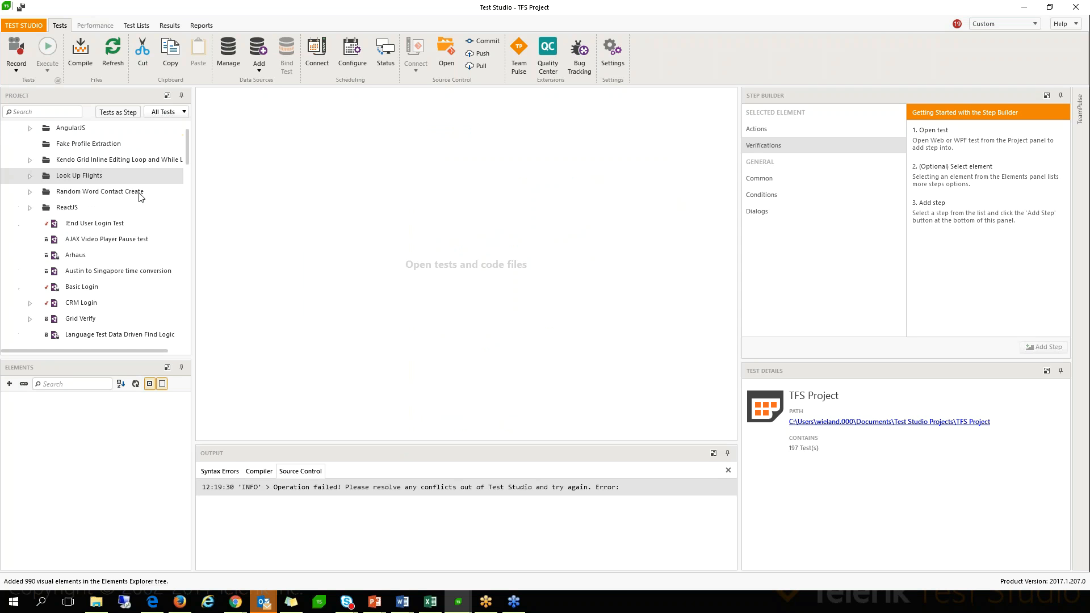
{"action": "scroll", "coordinate": [108, 241], "scroll_direction": "down", "scroll_amount": 1}
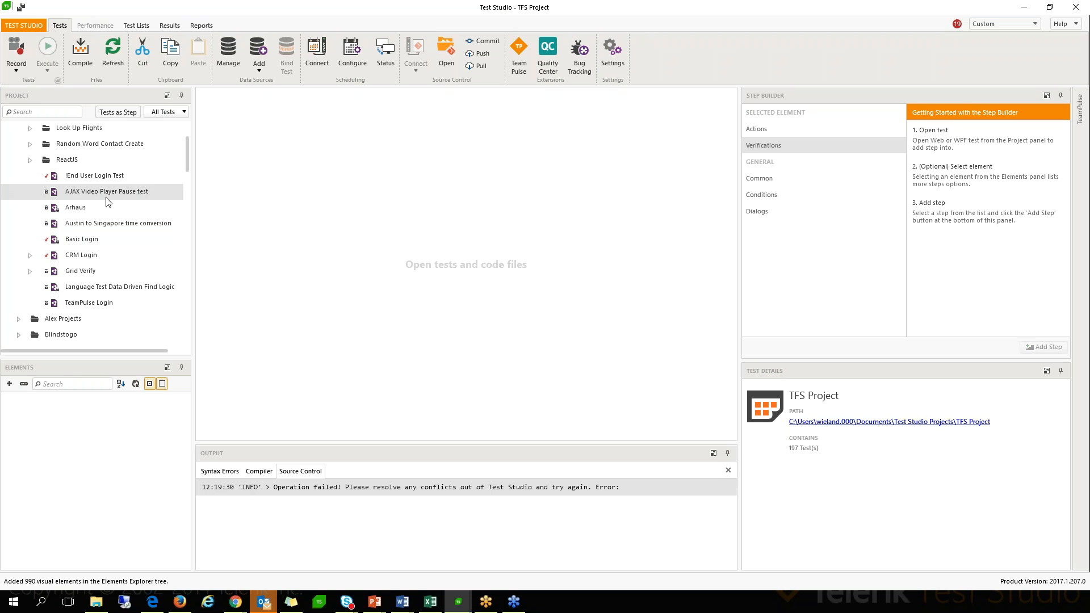
{"action": "scroll", "coordinate": [75, 237], "scroll_direction": "up", "scroll_amount": 2}
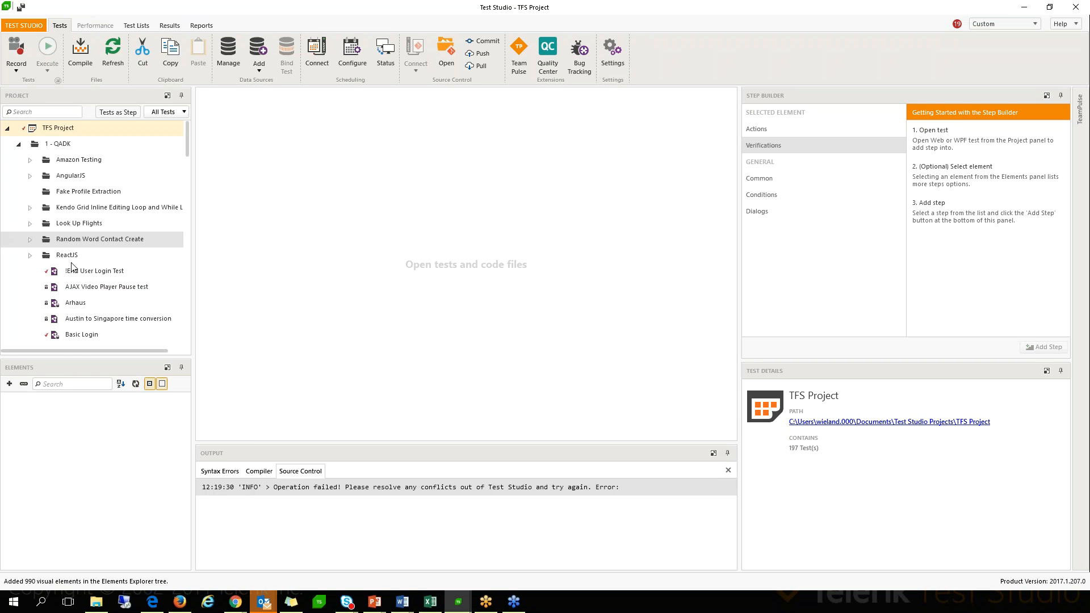
{"action": "left_click_drag", "start_coordinate": [66, 352], "coordinate": [86, 412]}
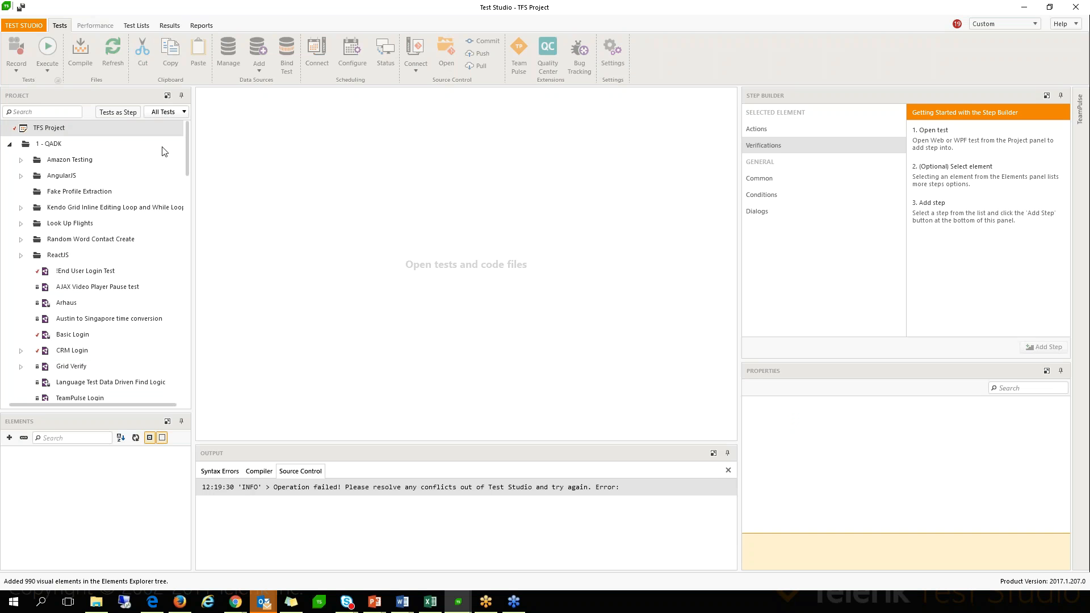
- Open the Arhaus test from the 1 - QADK folder and select its FirstNameText entry step
{"action": "left_click", "coordinate": [76, 177]}
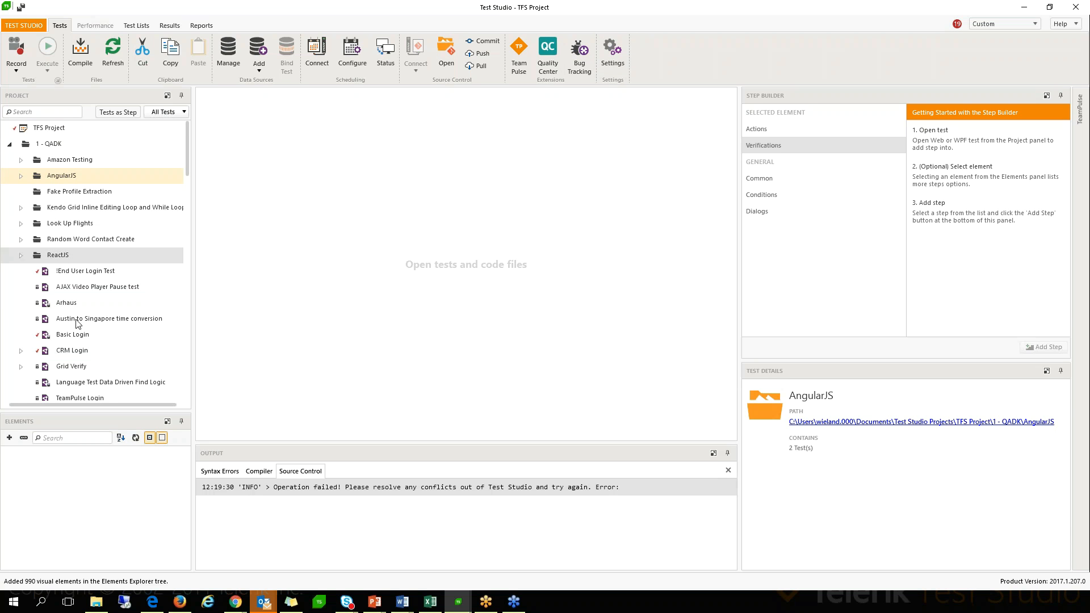
{"action": "left_click", "coordinate": [123, 299]}
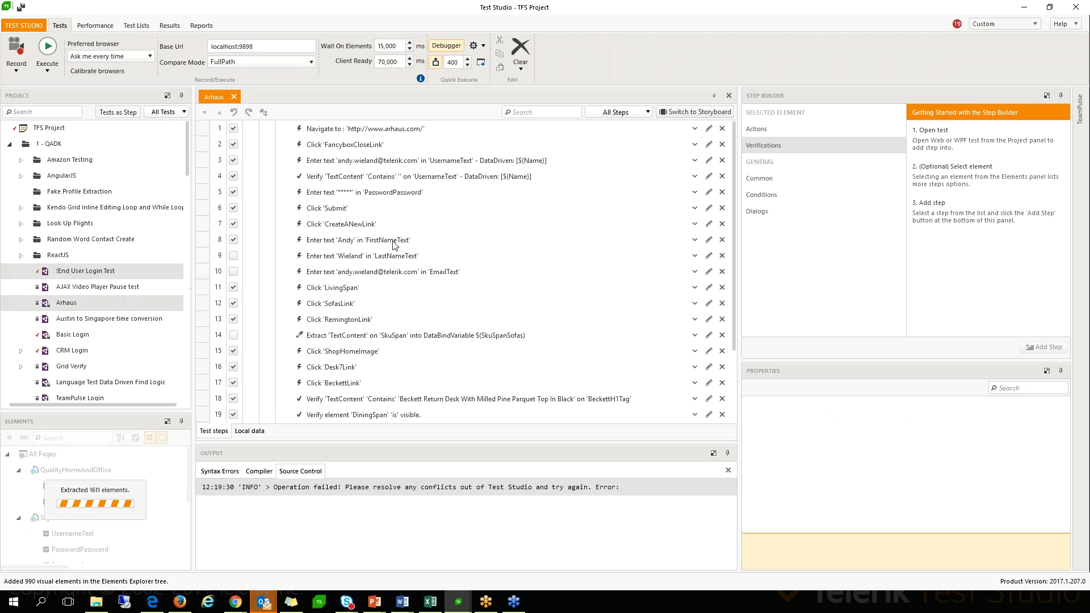
{"action": "left_click", "coordinate": [395, 244]}
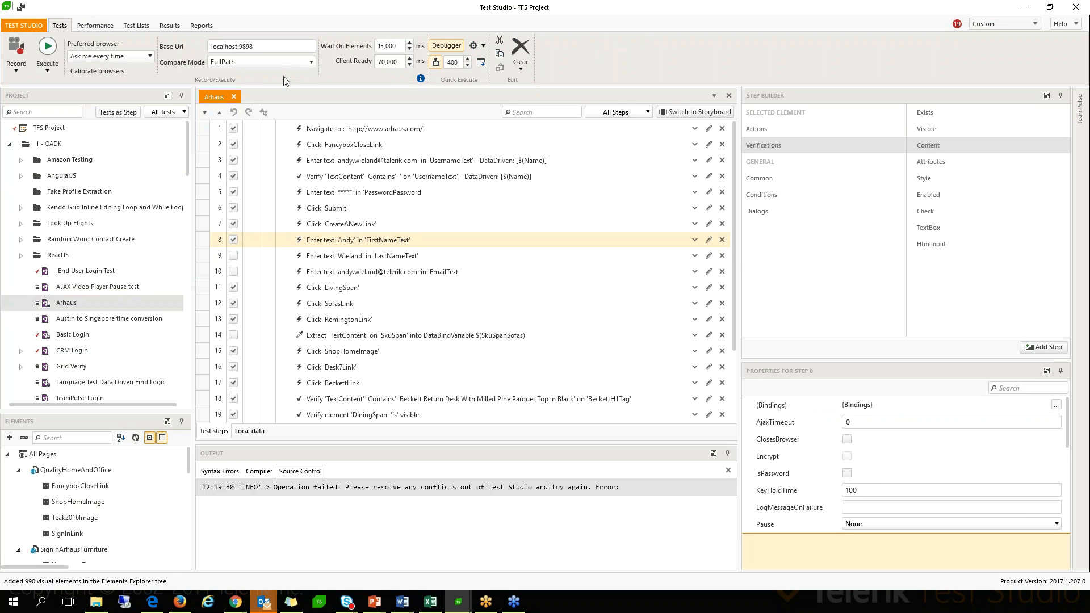
- Select the AJAX Video Player Pause test and open the Bug Tracking Configuration documentation from the bug tracking manager
{"action": "left_click", "coordinate": [72, 289]}
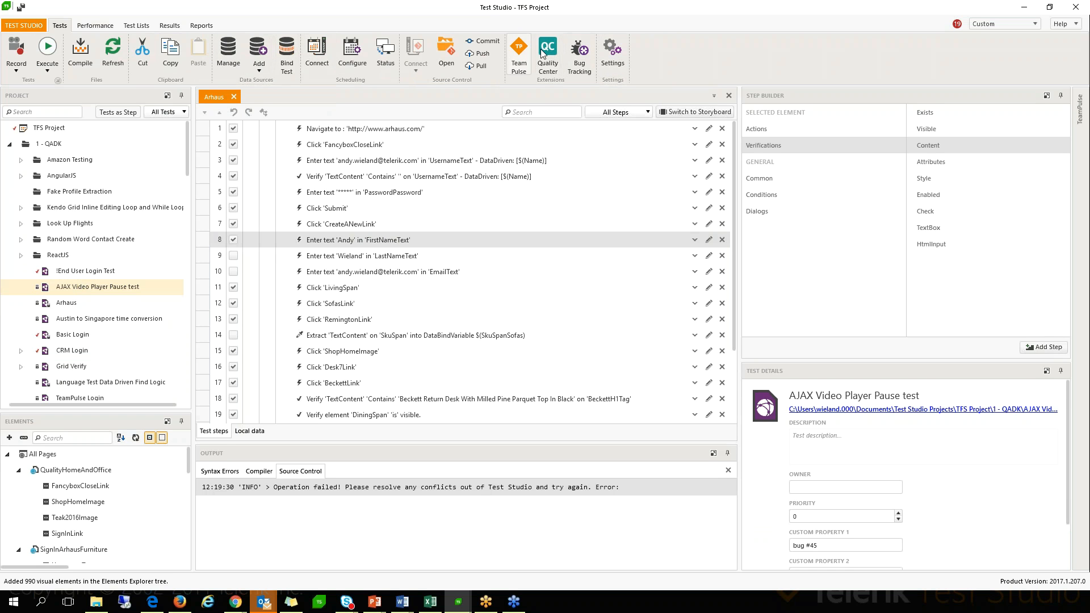
{"action": "left_click", "coordinate": [574, 57]}
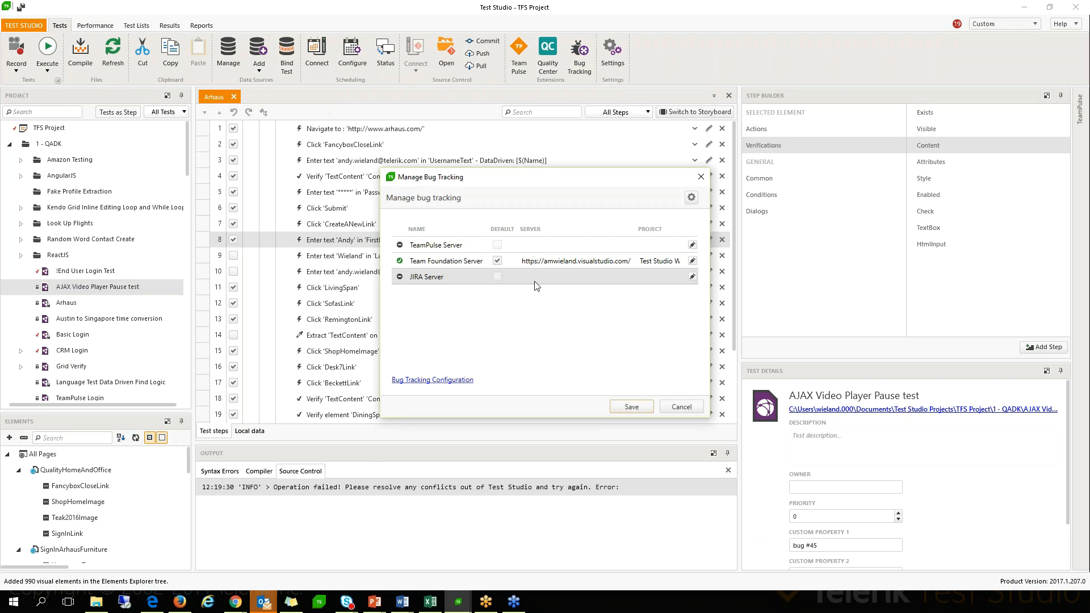
{"action": "left_click", "coordinate": [422, 380]}
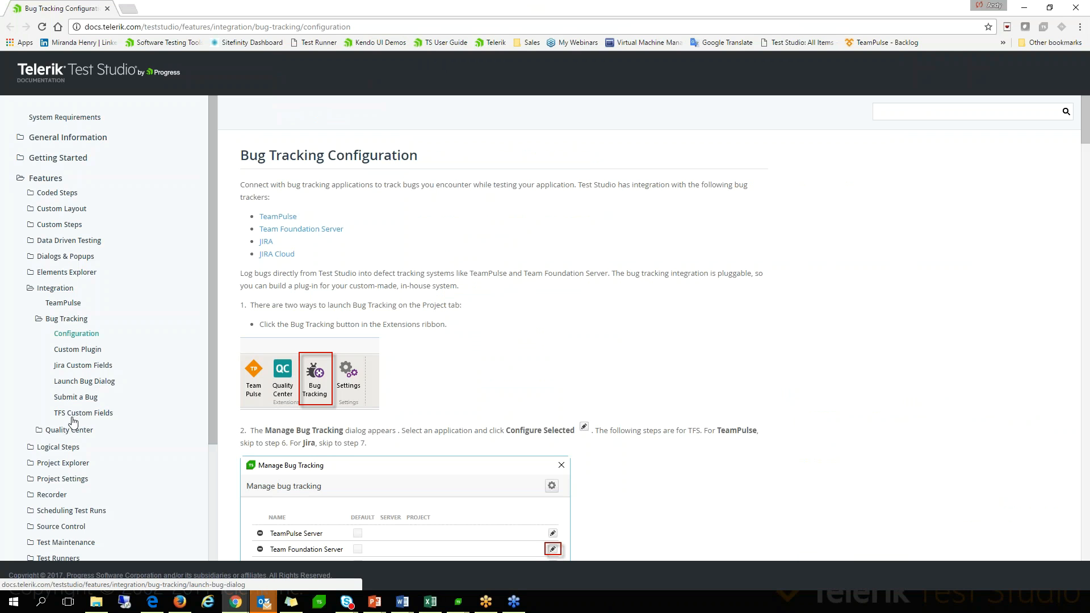
- Read the Custom Plugin documentation page on creating a bug tracking plugin, and close the bug tracking manager without saving
{"action": "left_click", "coordinate": [77, 349]}
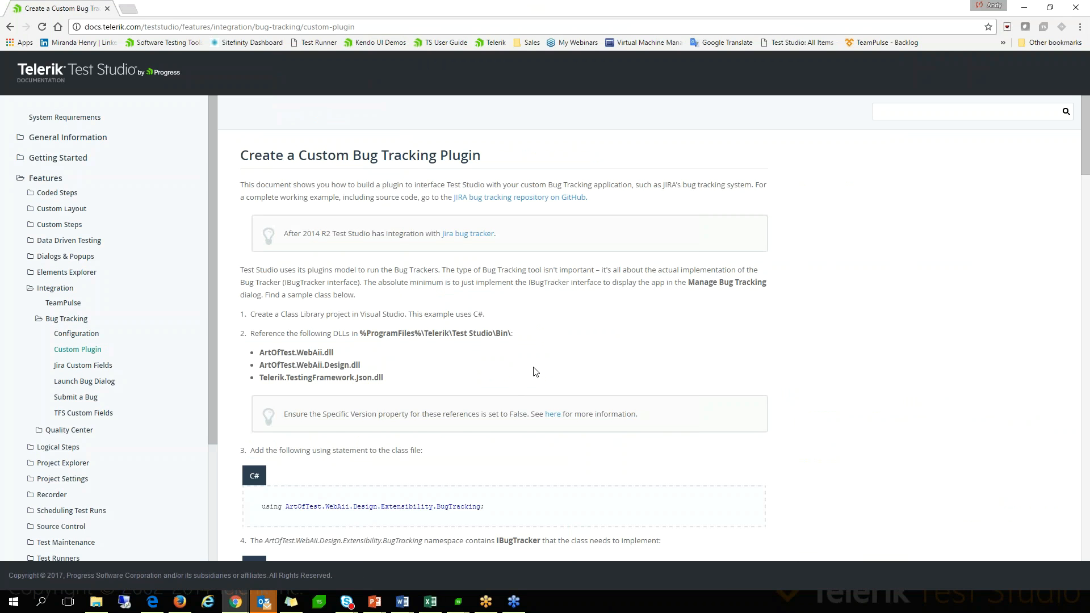
{"action": "scroll", "coordinate": [536, 374], "scroll_direction": "down", "scroll_amount": 6}
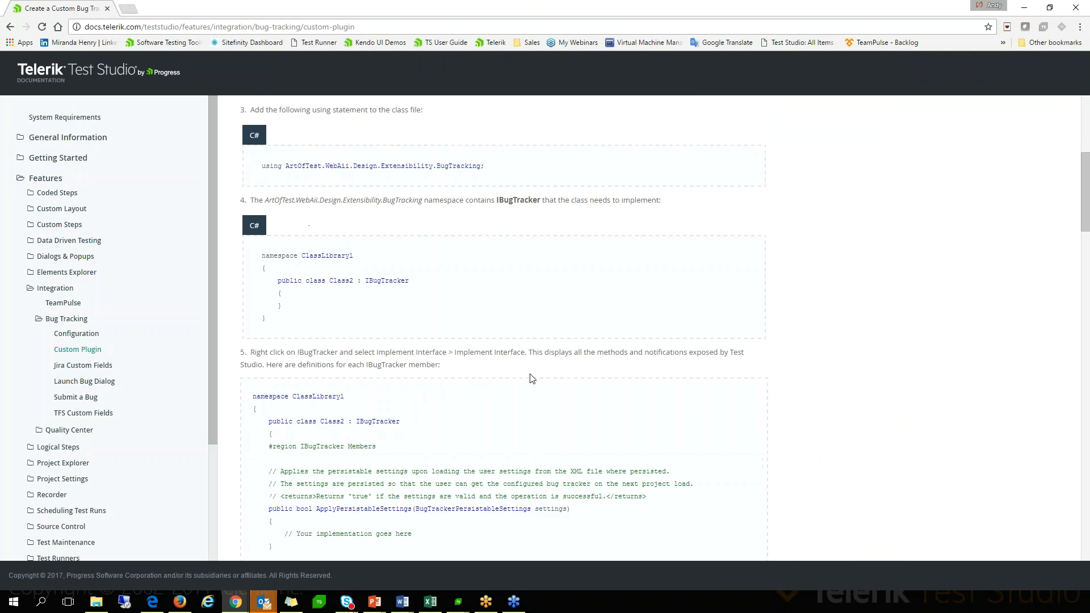
{"action": "scroll", "coordinate": [504, 352], "scroll_direction": "up", "scroll_amount": 4}
{"action": "scroll", "coordinate": [506, 340], "scroll_direction": "up", "scroll_amount": 2}
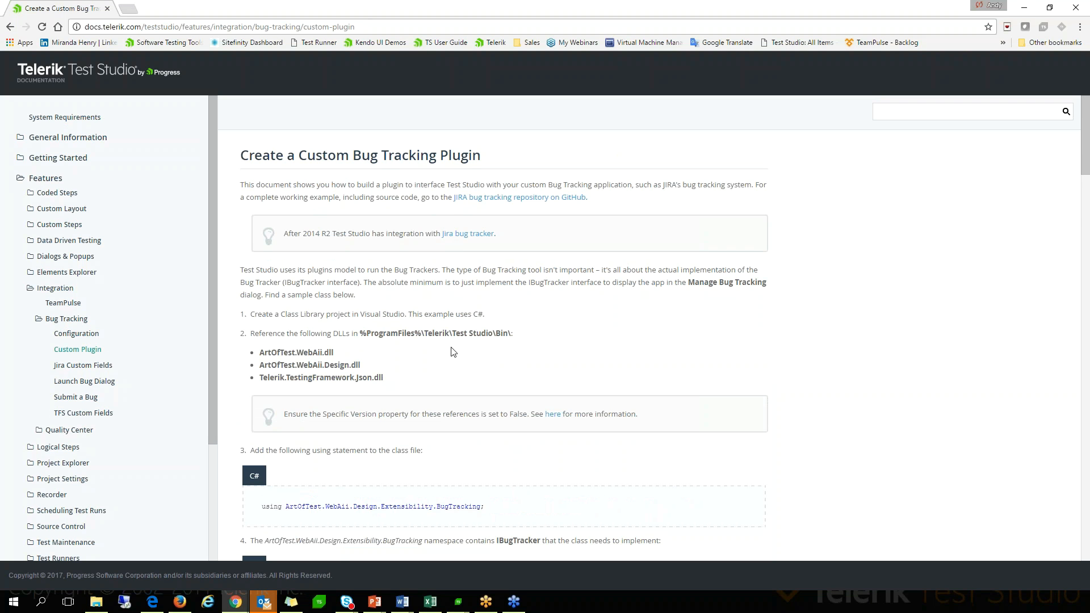
{"action": "scroll", "coordinate": [454, 349], "scroll_direction": "down", "scroll_amount": 18}
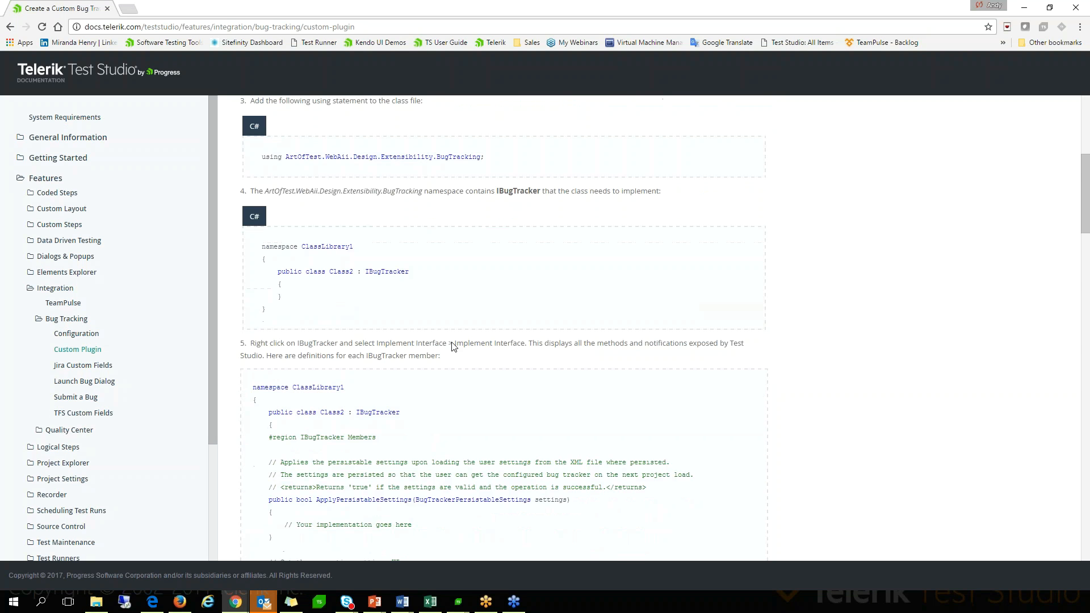
{"action": "scroll", "coordinate": [407, 284], "scroll_direction": "down", "scroll_amount": 5}
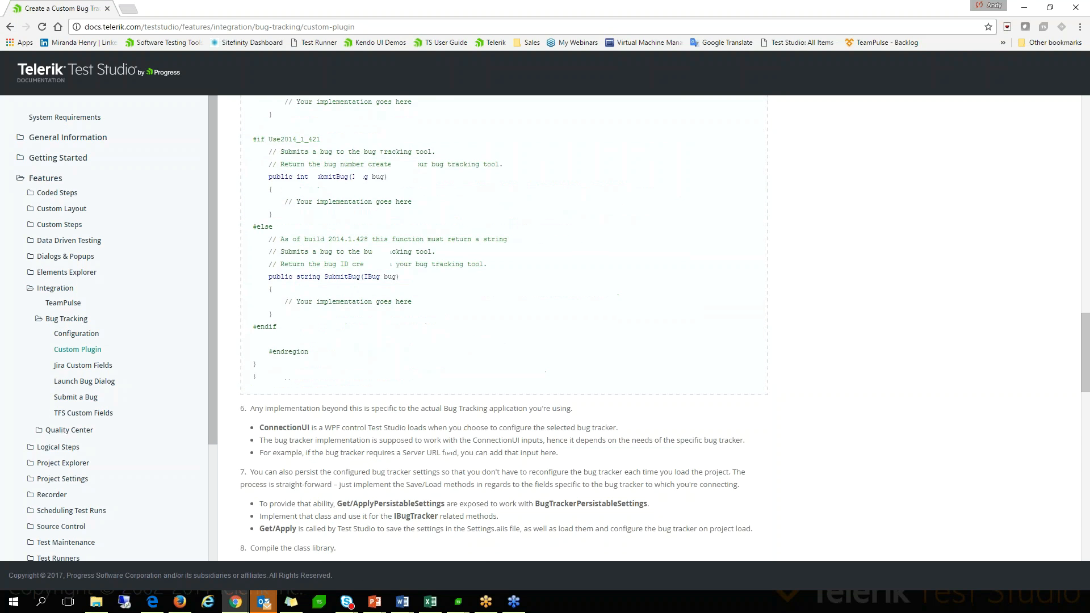
{"action": "scroll", "coordinate": [411, 264], "scroll_direction": "up", "scroll_amount": 10}
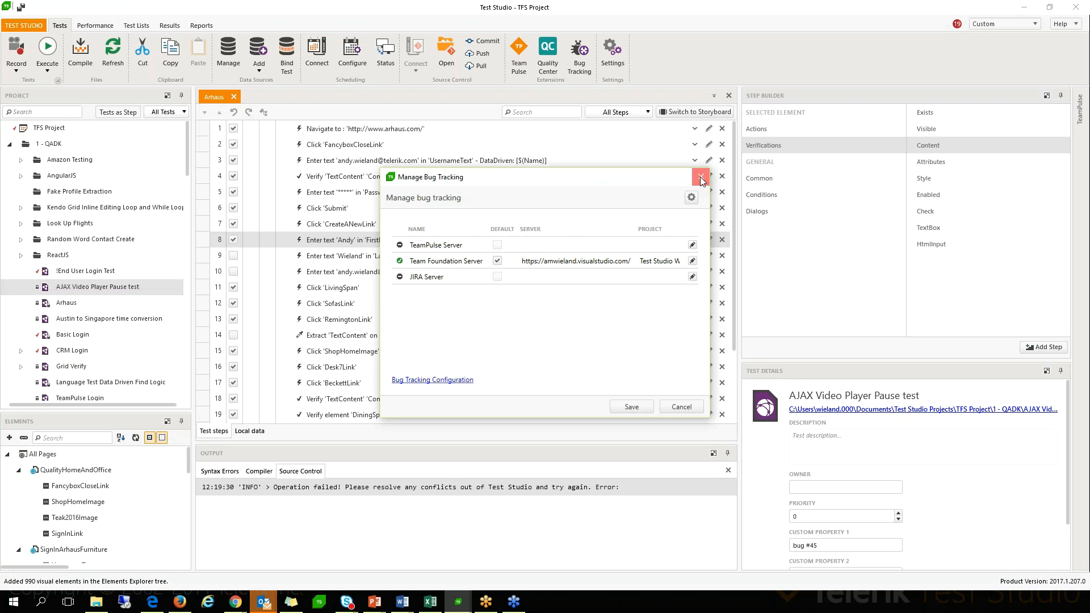
{"action": "left_click", "coordinate": [702, 178]}
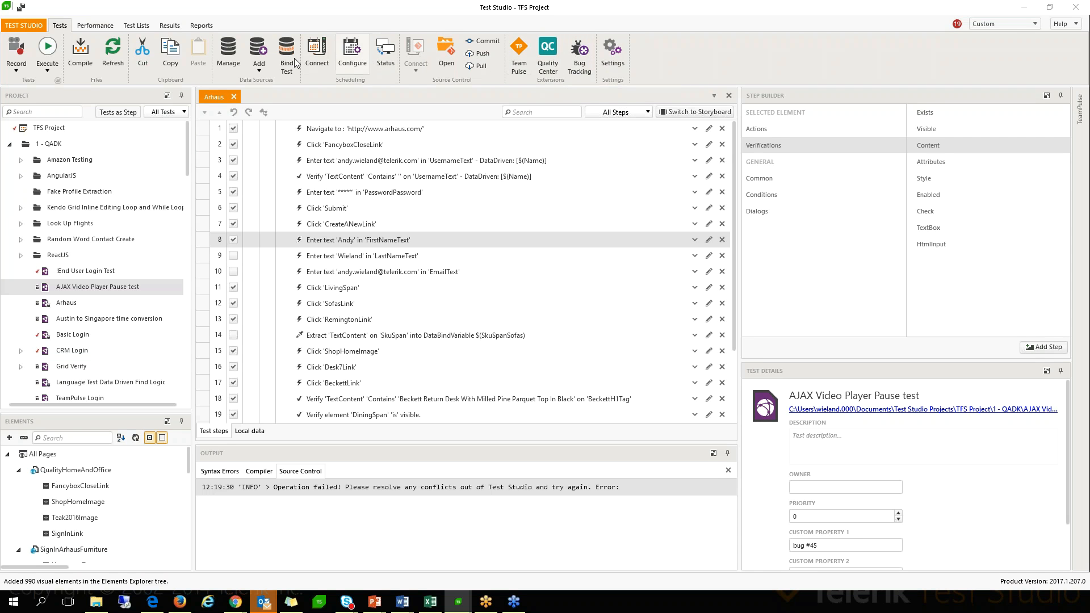
- Connect the project to the remote scheduling server 192.168.1.19 on port 8009 and accept the settings
{"action": "left_click", "coordinate": [322, 61]}
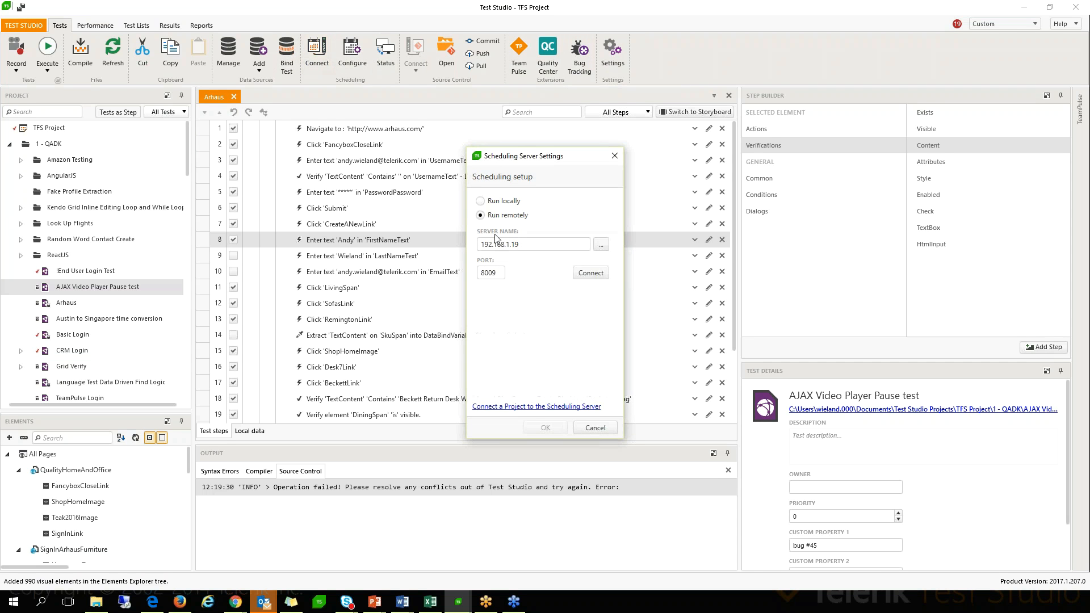
{"action": "left_click", "coordinate": [591, 274]}
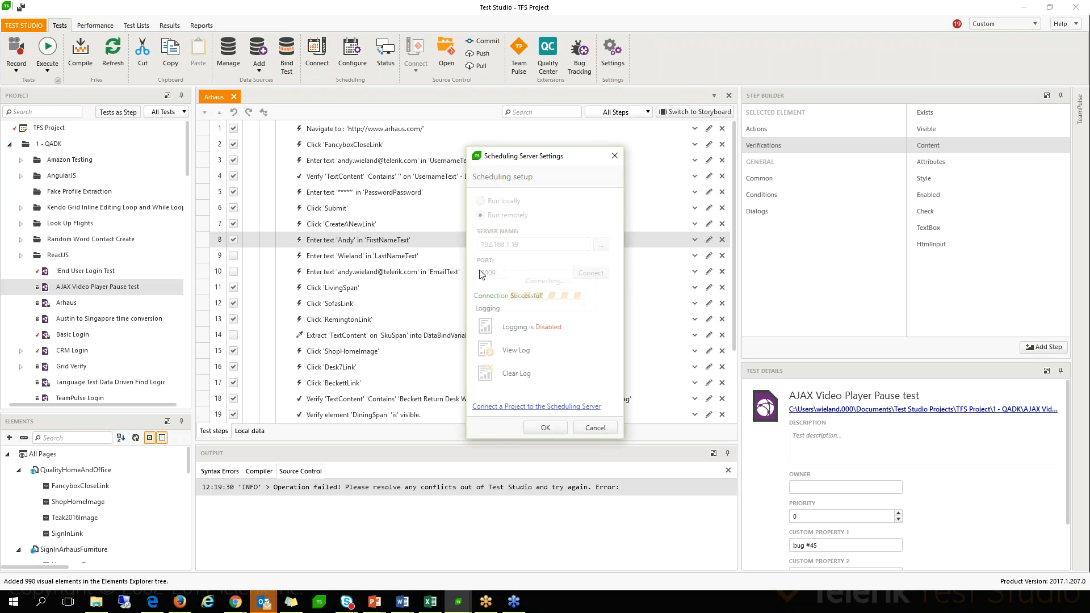
{"action": "left_click", "coordinate": [546, 428]}
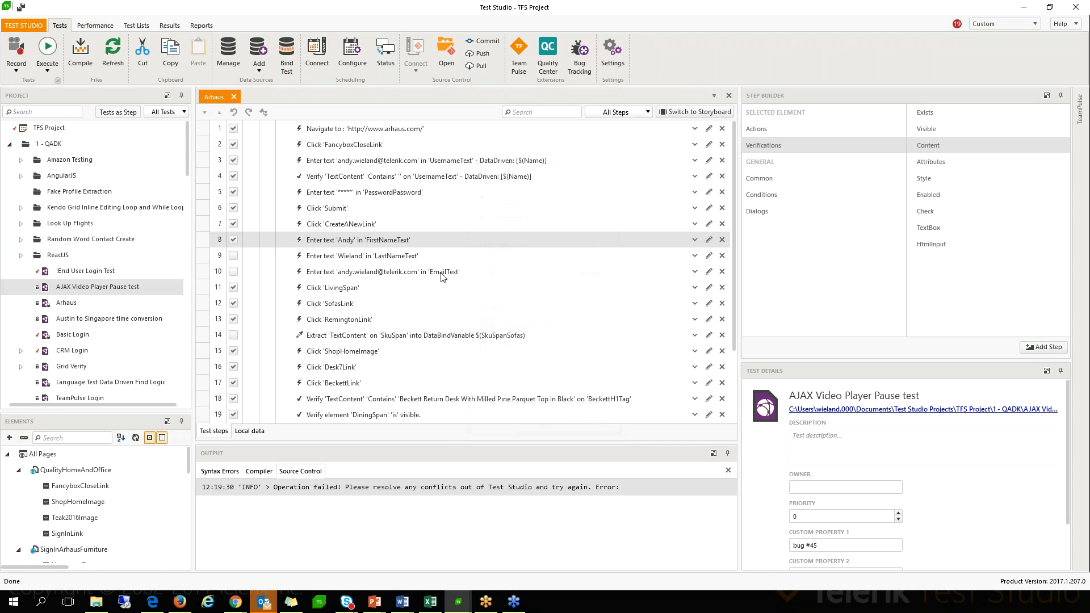
- Check the remote execution servers' status and the details of the ausdemopc machine, and close the status window
{"action": "left_click", "coordinate": [385, 51]}
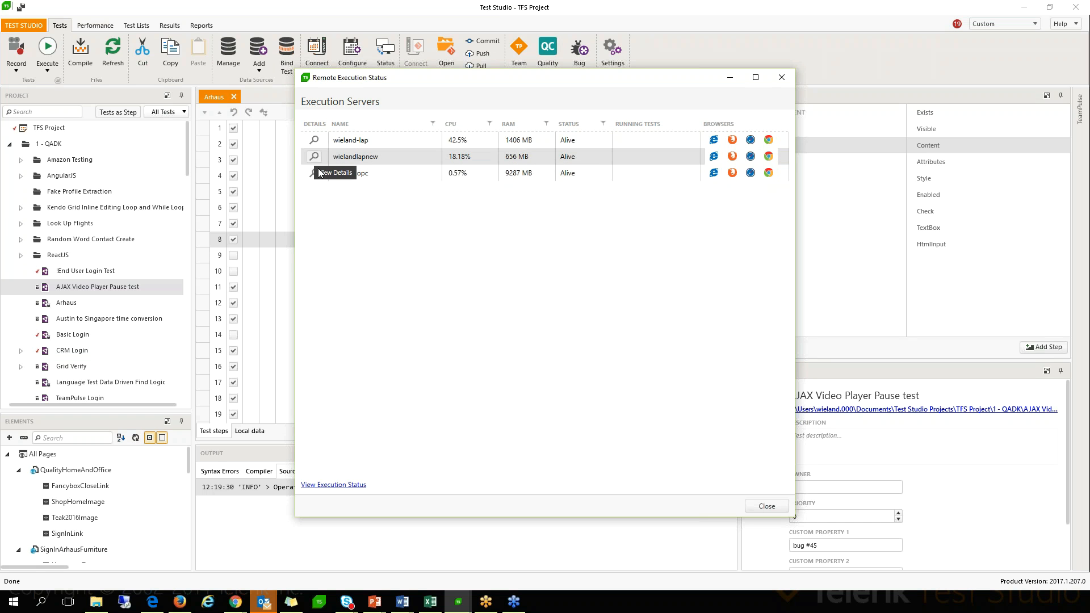
{"action": "left_click", "coordinate": [315, 173]}
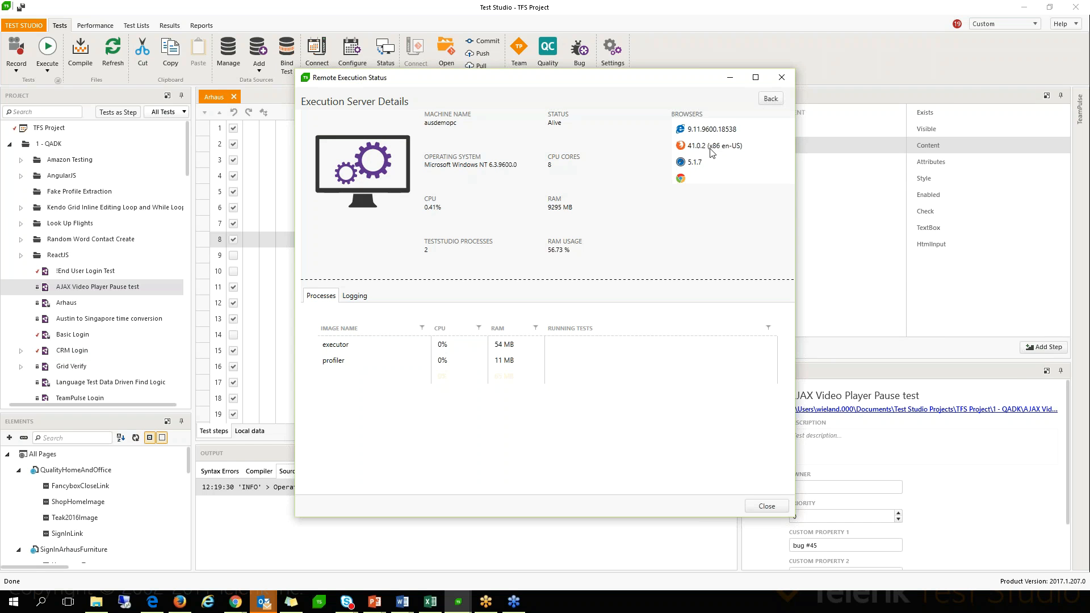
{"action": "left_click", "coordinate": [771, 99]}
{"action": "left_click", "coordinate": [781, 77]}
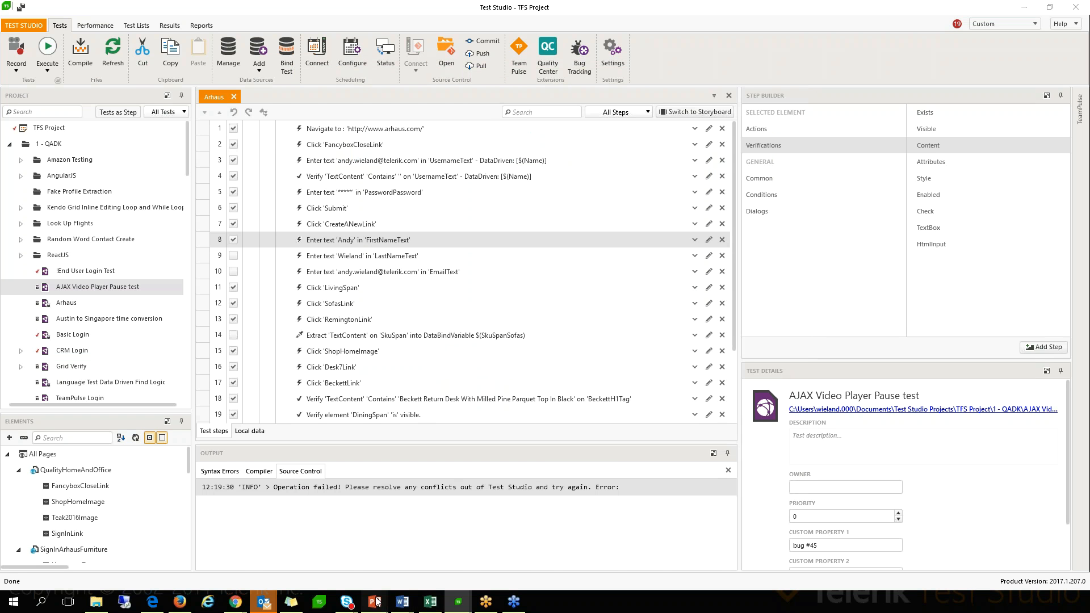
- Switch to the Test Studio licensing presentation in PowerPoint and compare the scheduling architecture diagrams on slides 3 and 4
{"action": "mouse_move", "coordinate": [374, 602]}
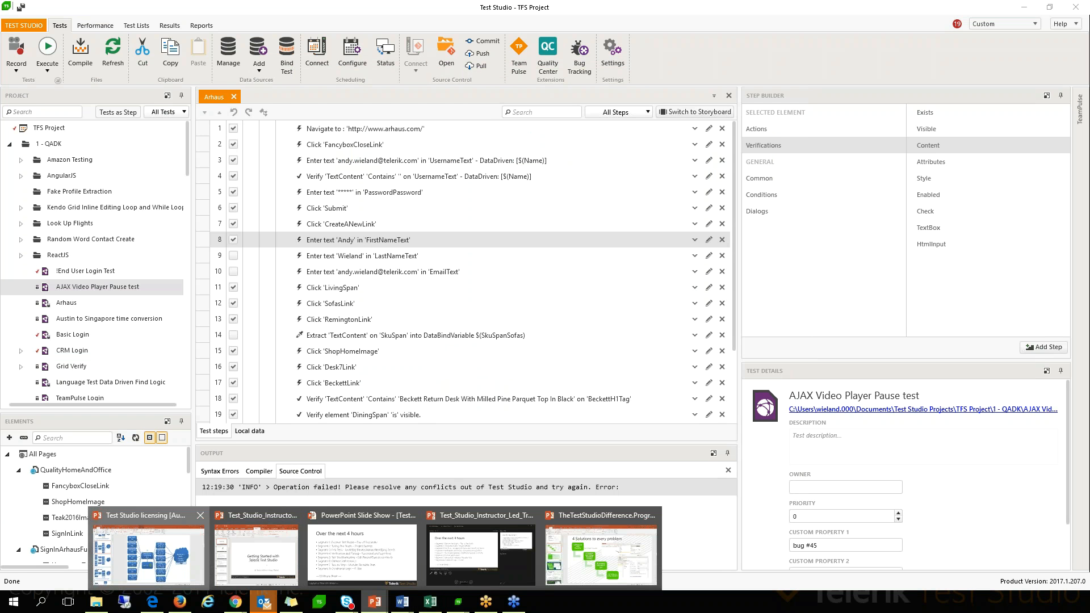
{"action": "left_click", "coordinate": [149, 554]}
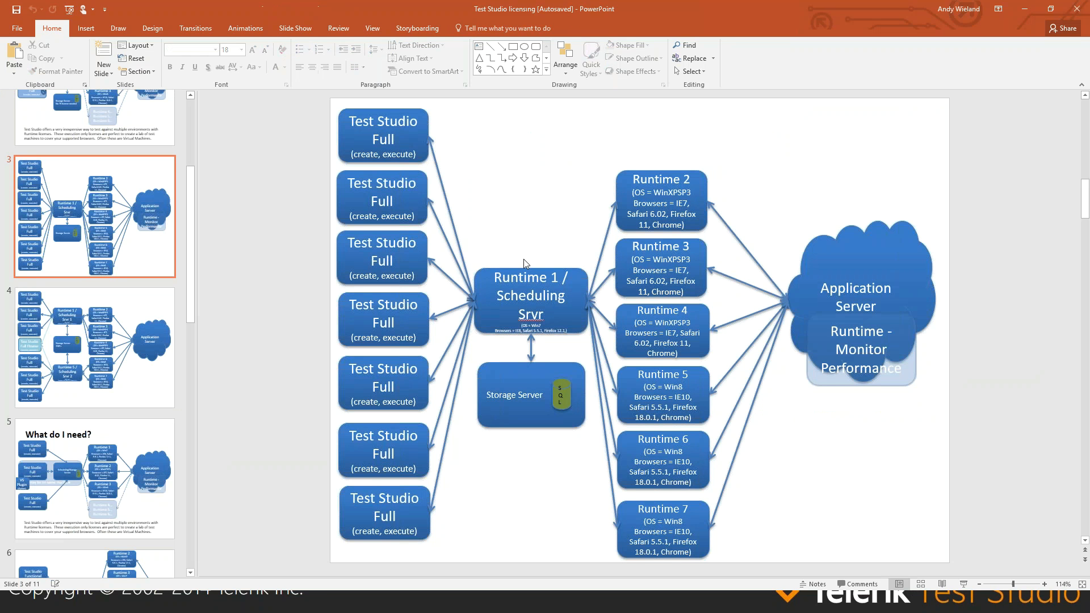
{"action": "left_click", "coordinate": [93, 343]}
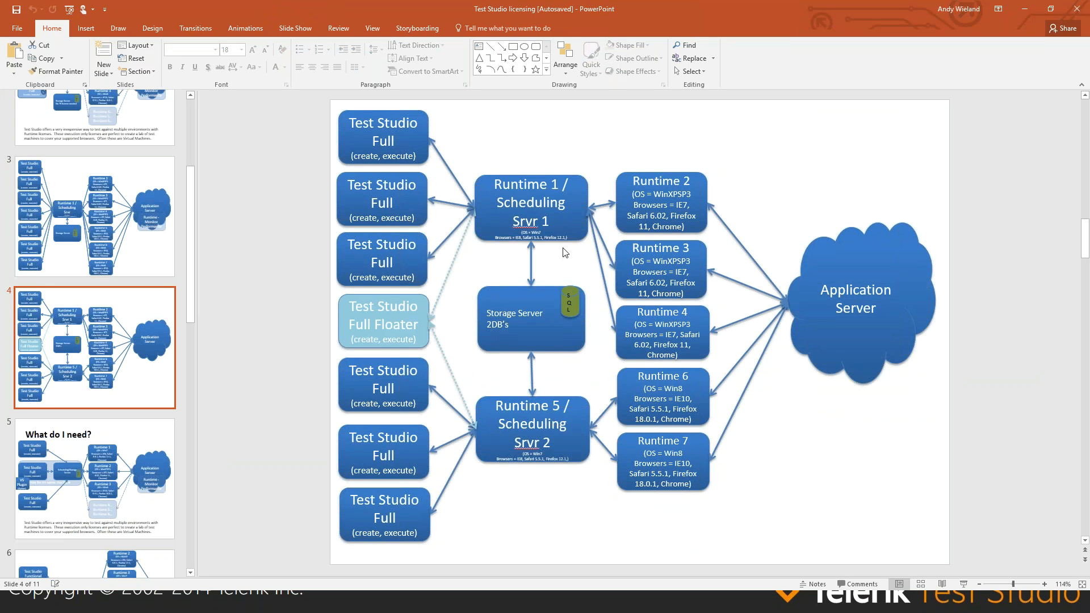
{"action": "left_click", "coordinate": [85, 218]}
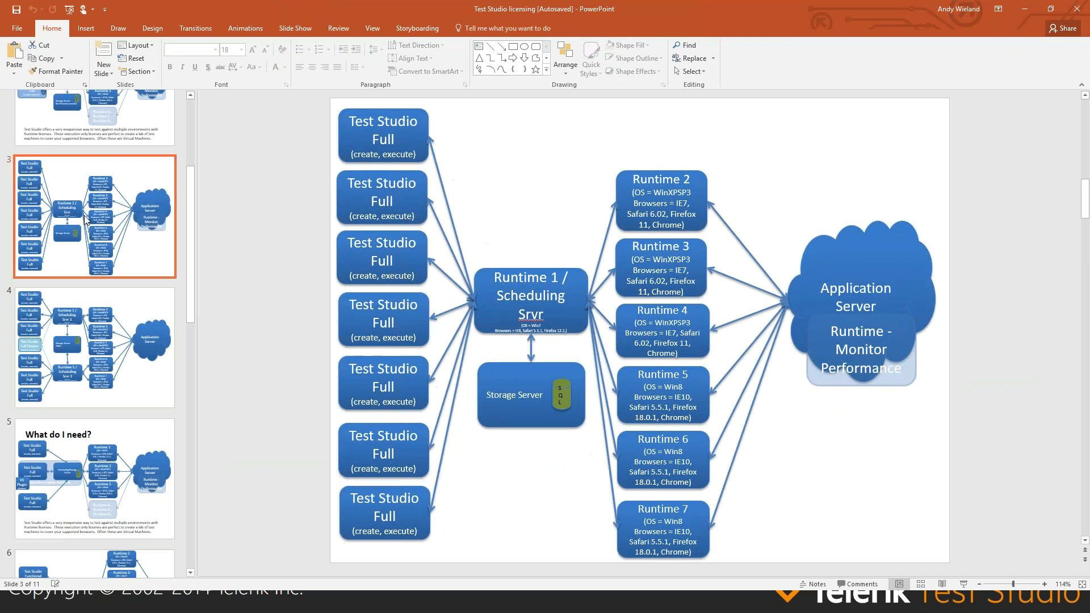
- View the "What do I need?" architecture diagram on slide 1 and minimize the presentation to return to Test Studio
{"action": "left_click", "coordinate": [548, 196]}
{"action": "scroll", "coordinate": [75, 298], "scroll_direction": "up", "scroll_amount": 5}
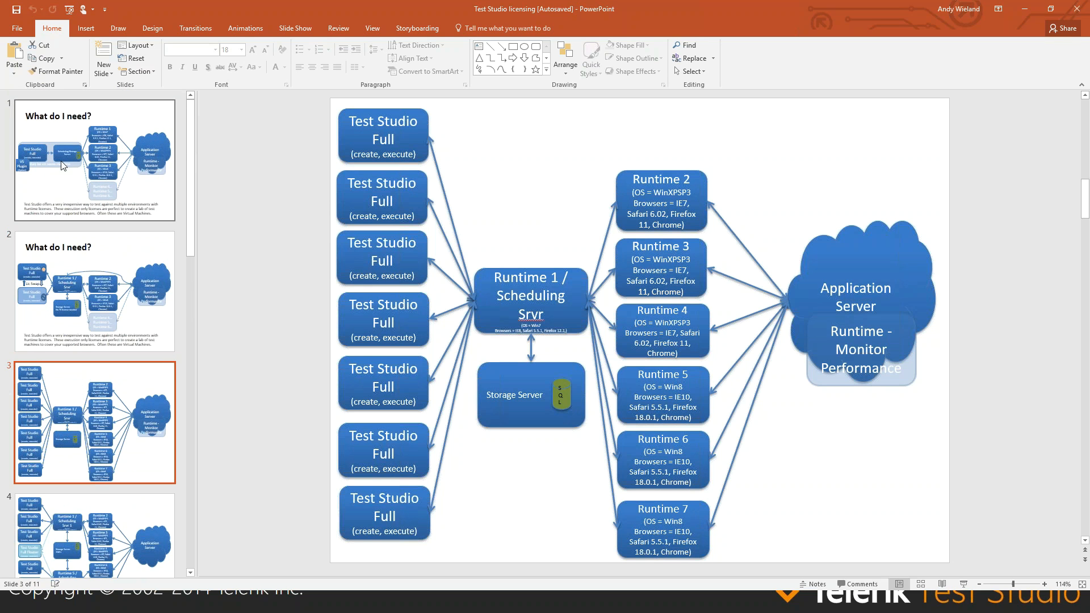
{"action": "left_click", "coordinate": [63, 166]}
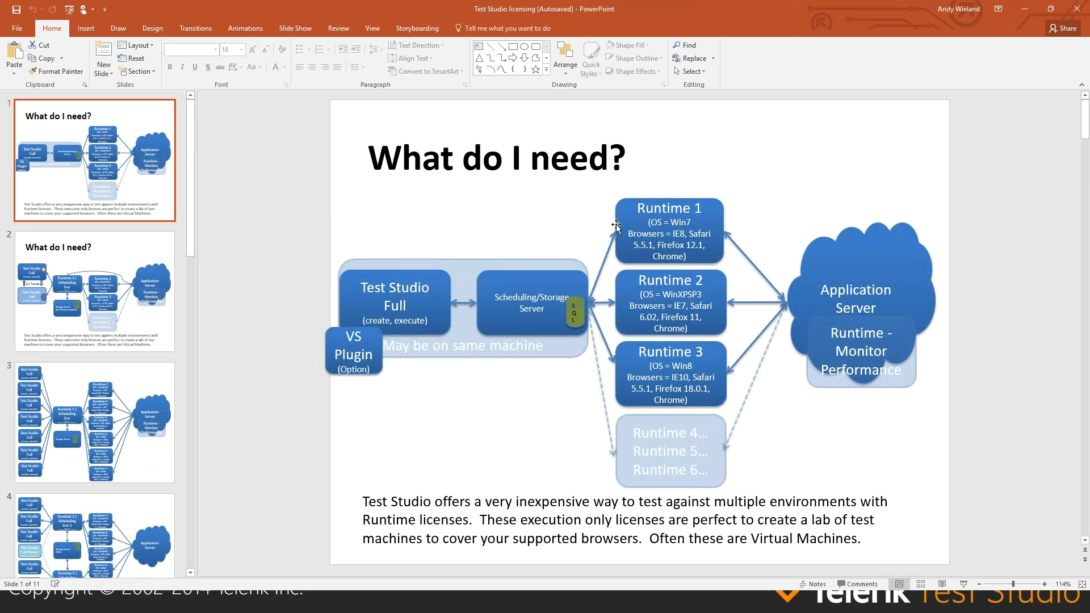
{"action": "left_click", "coordinate": [1050, 10]}
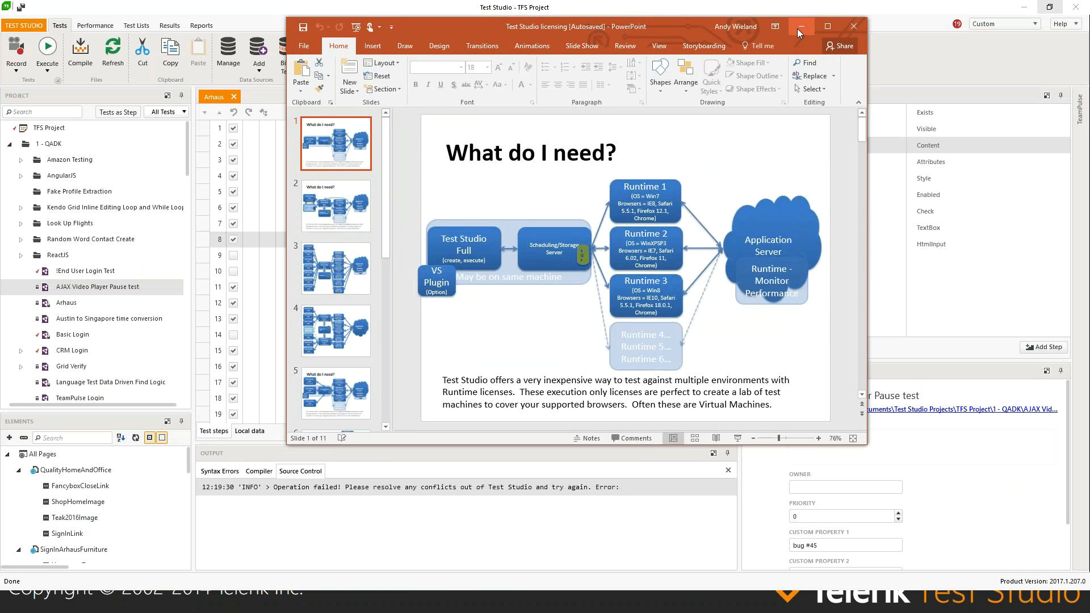
{"action": "left_click", "coordinate": [797, 29]}
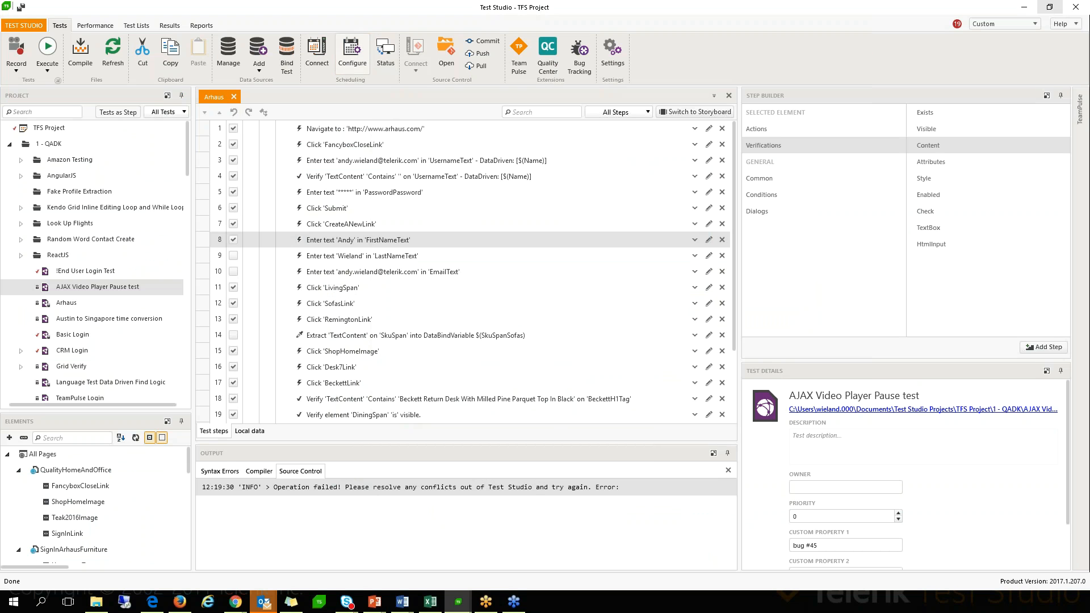
- Review the scheduling server configuration's MongoDB, Storage and Scheduling settings, and close it without applying changes
{"action": "left_click", "coordinate": [352, 54]}
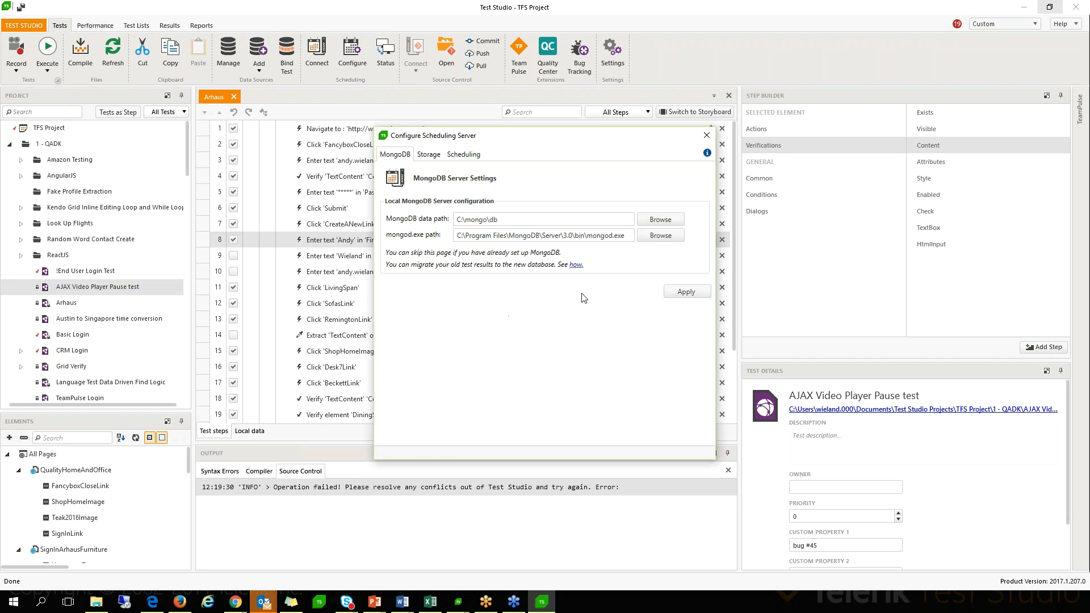
{"action": "left_click", "coordinate": [440, 155]}
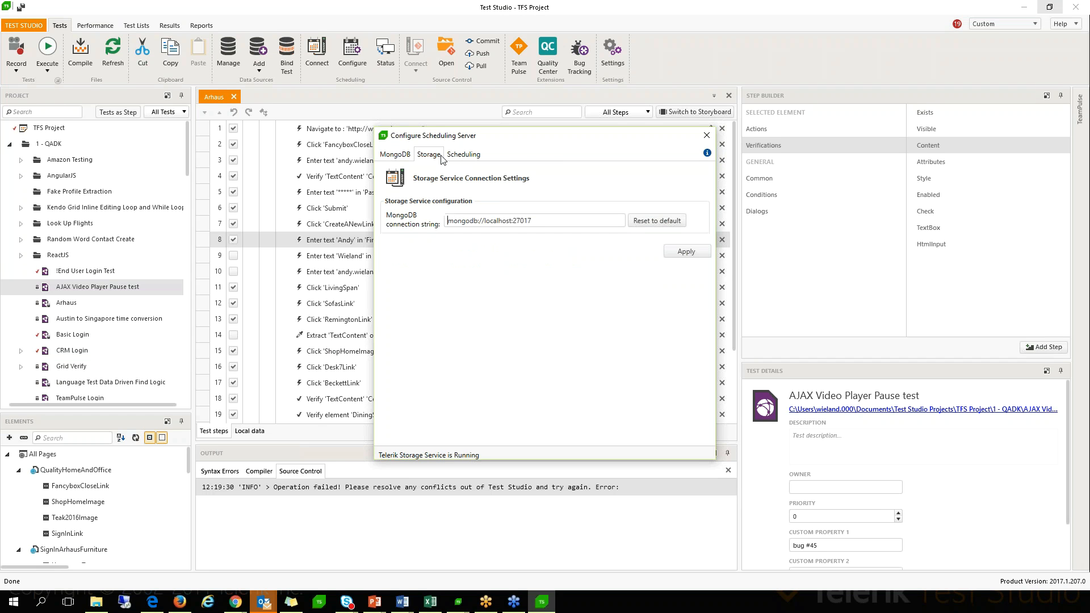
{"action": "left_click", "coordinate": [475, 158]}
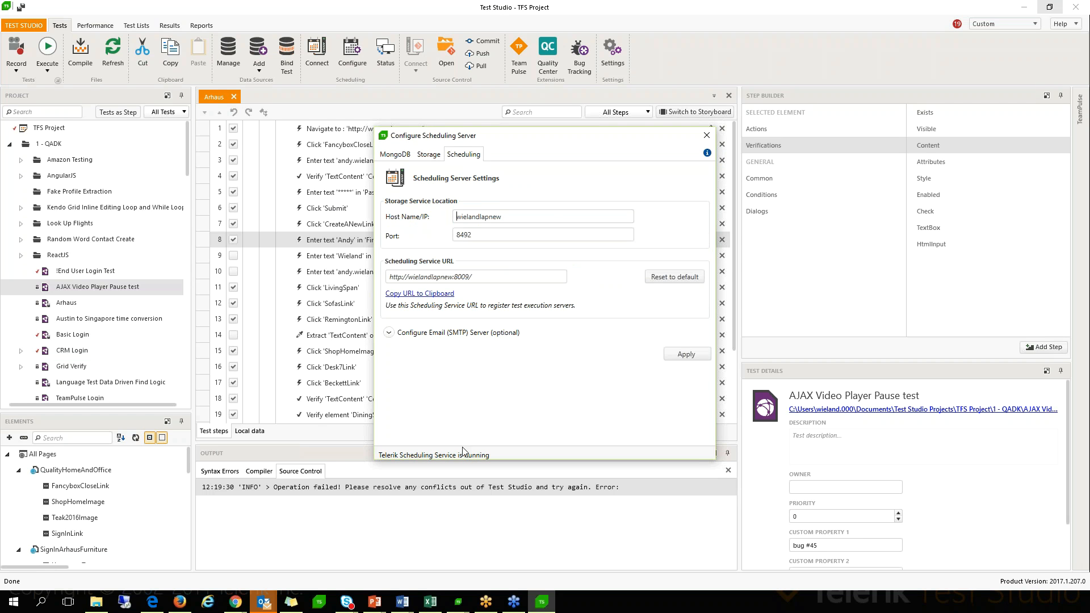
{"action": "left_click", "coordinate": [422, 156]}
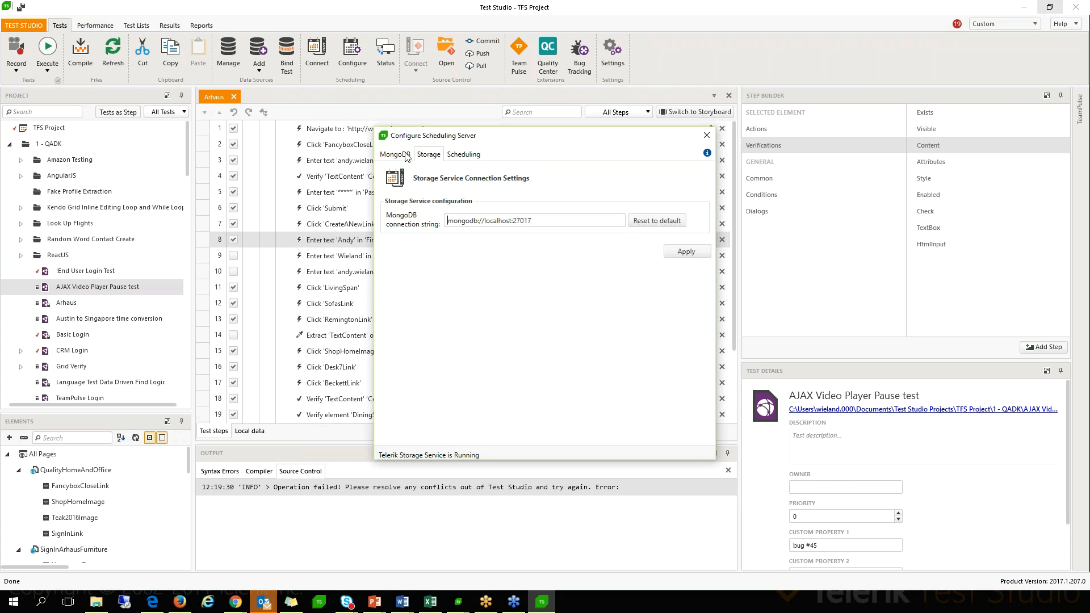
{"action": "left_click", "coordinate": [707, 137]}
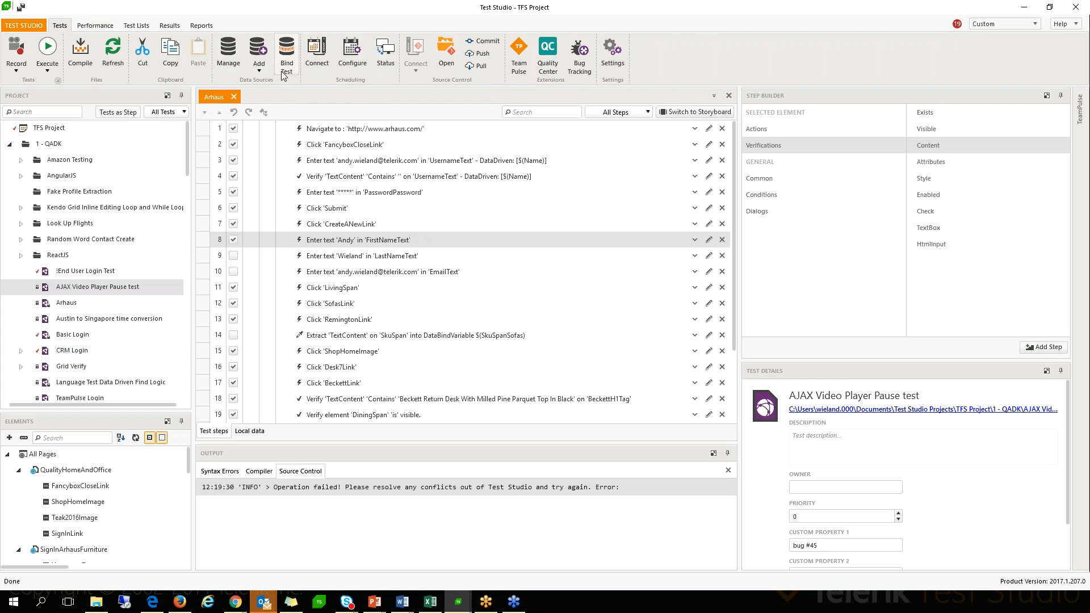
- Check which data source types can be added, view the project's existing data sources, and close the list
{"action": "left_click", "coordinate": [257, 70]}
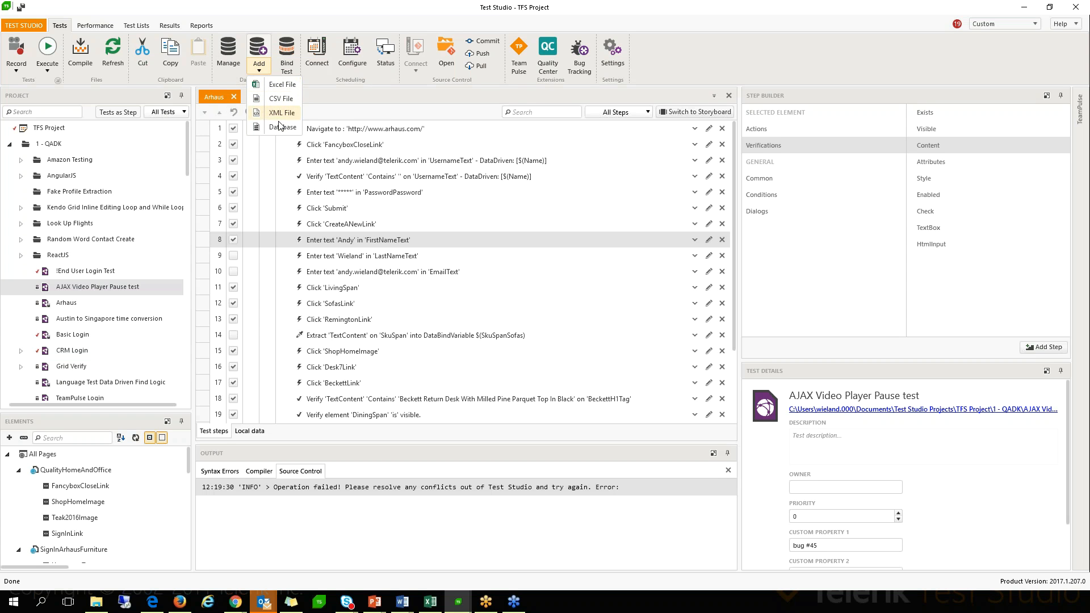
{"action": "left_click", "coordinate": [239, 71]}
{"action": "left_click", "coordinate": [226, 52]}
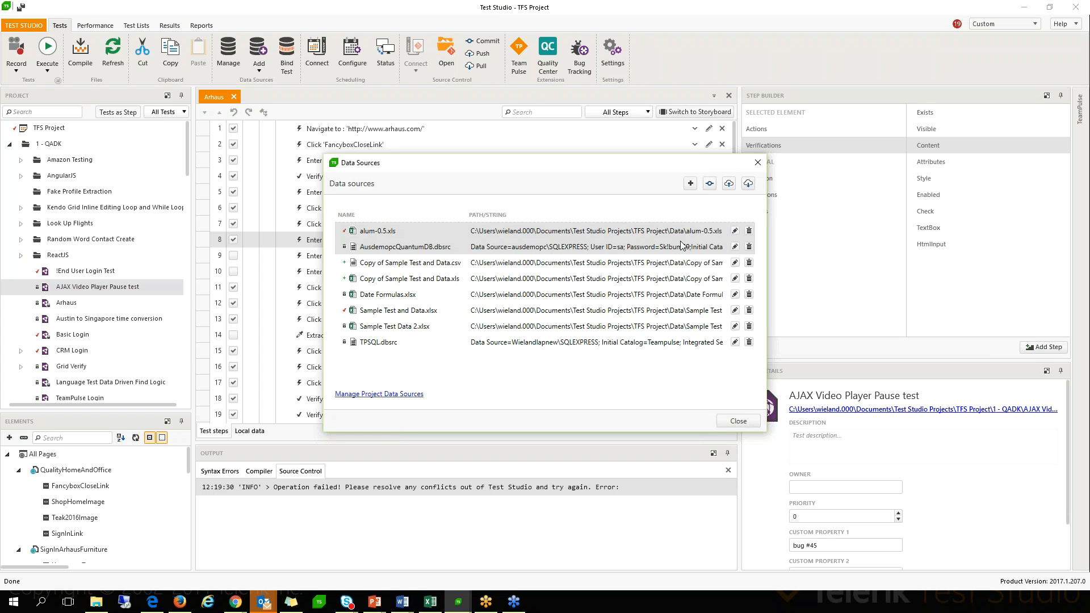
{"action": "key", "text": "Escape"}
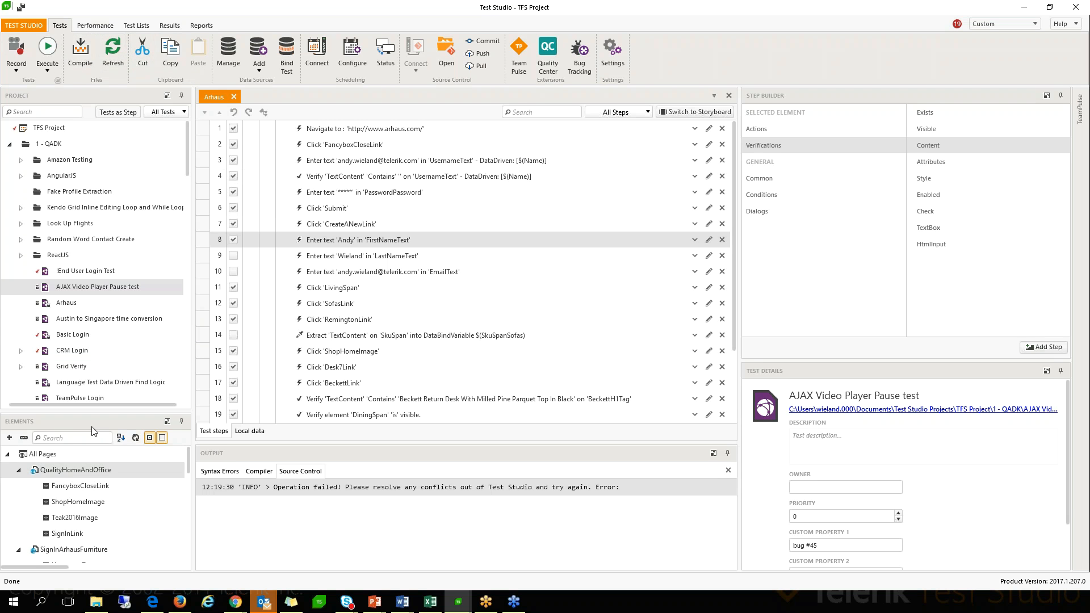
- Enlarge the Elements pane and switch the workspace to the High Productivity layout
{"action": "left_click_drag", "start_coordinate": [103, 326], "coordinate": [104, 296]}
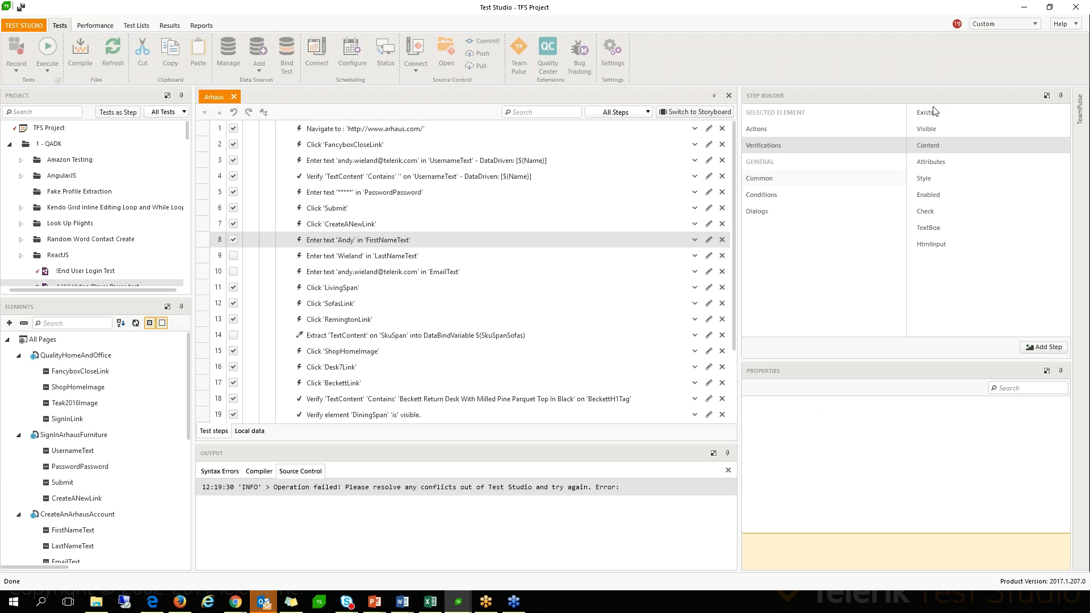
{"action": "left_click", "coordinate": [1033, 26]}
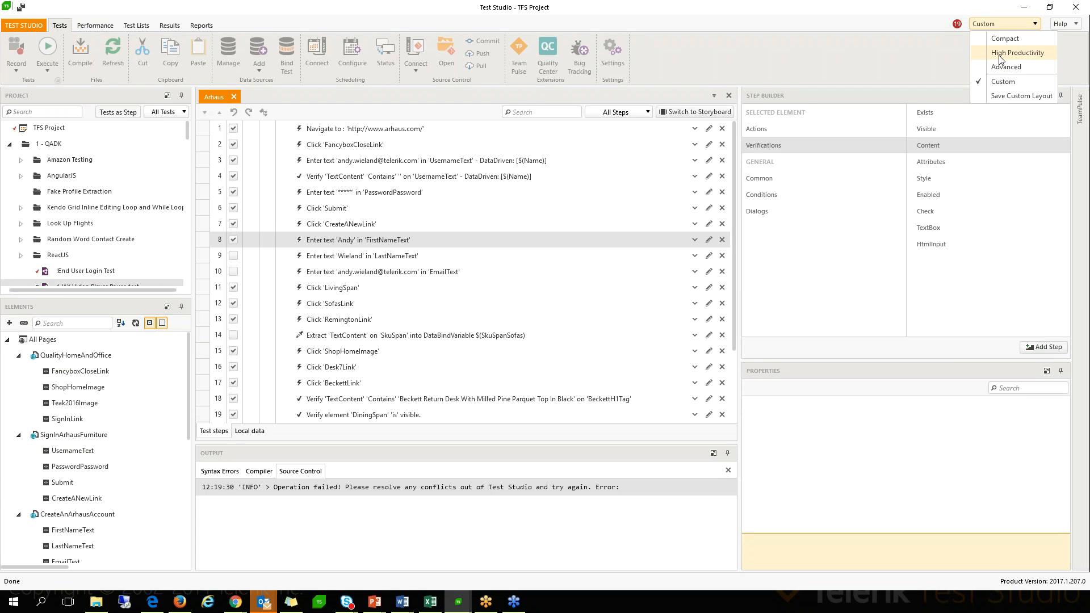
{"action": "left_click", "coordinate": [999, 55]}
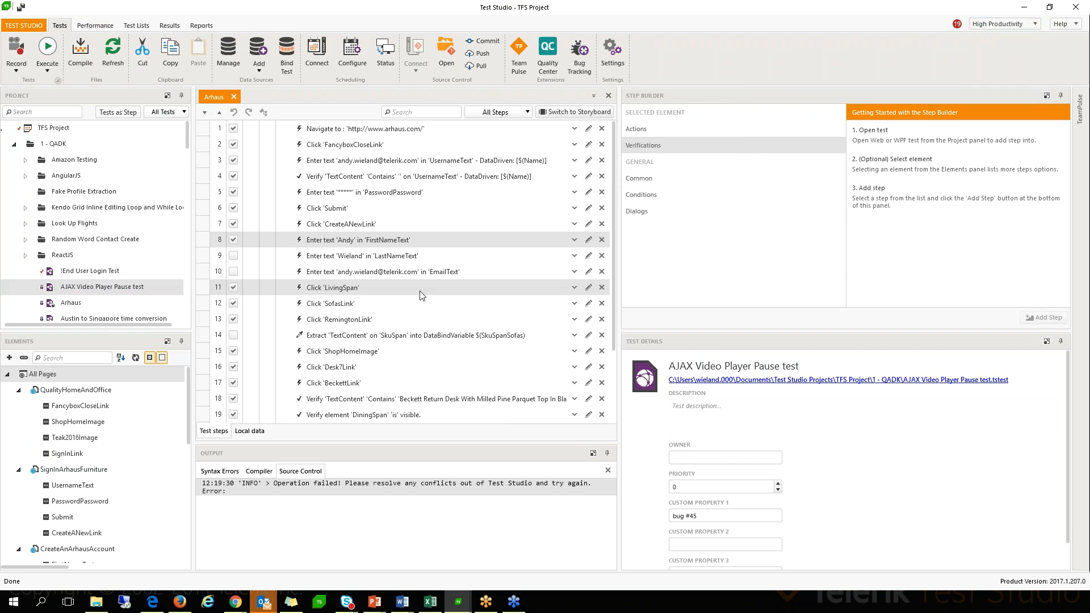
- Widen the test steps area and set the Output pane to auto-hide, checking its Syntax Errors view
{"action": "mouse_move", "coordinate": [1080, 111]}
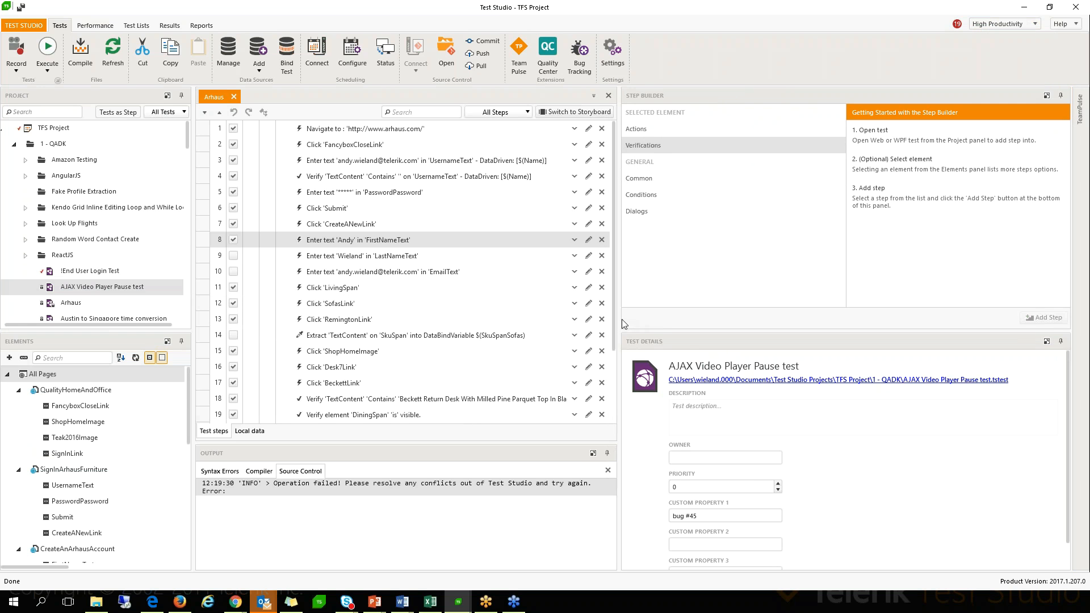
{"action": "left_click_drag", "start_coordinate": [621, 319], "coordinate": [843, 319]}
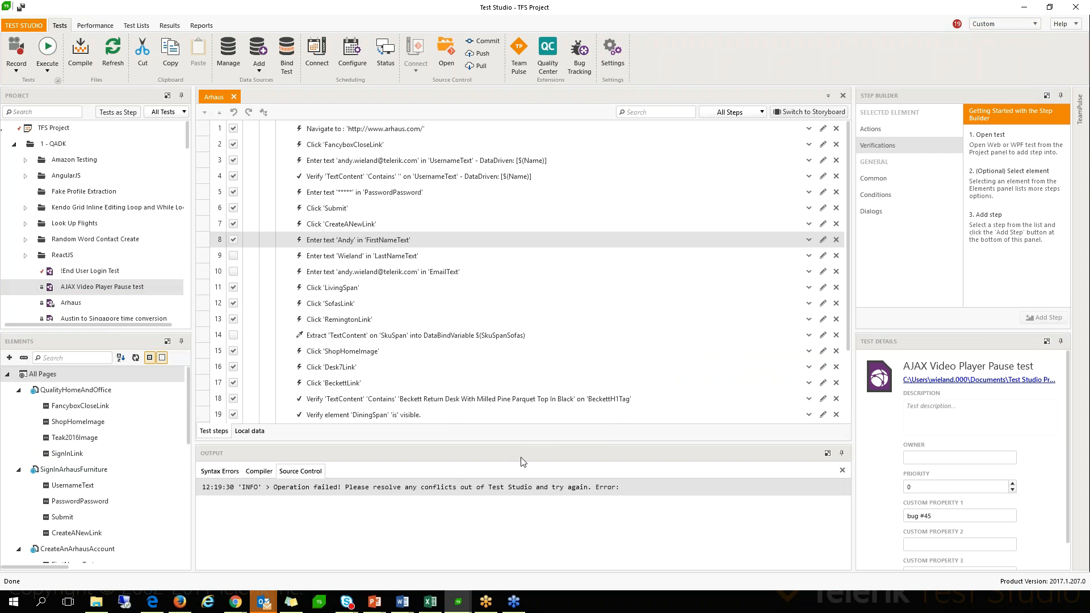
{"action": "left_click", "coordinate": [841, 453]}
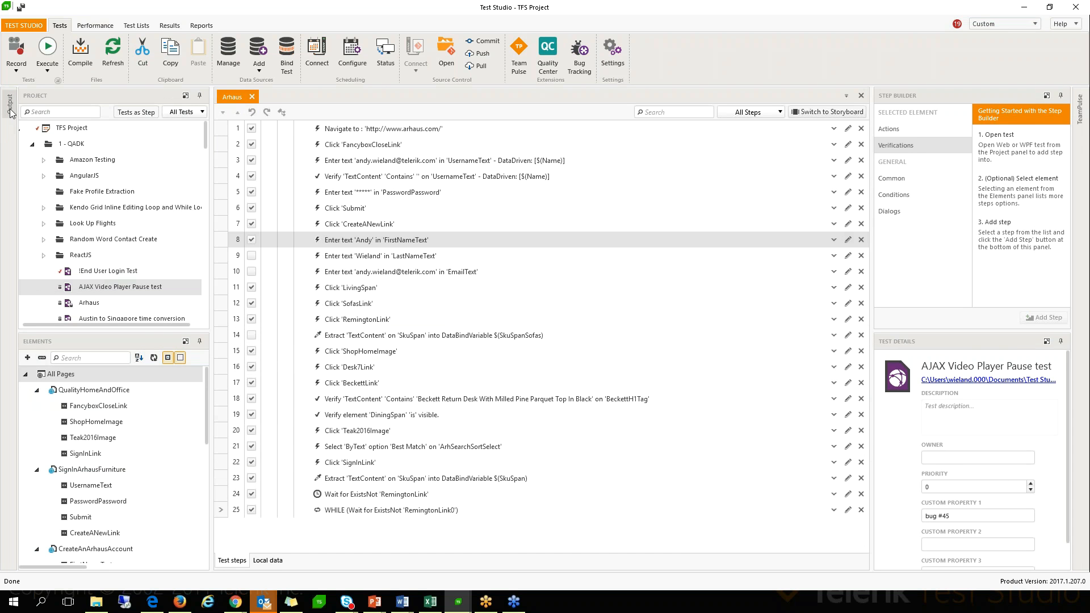
{"action": "mouse_move", "coordinate": [11, 113]}
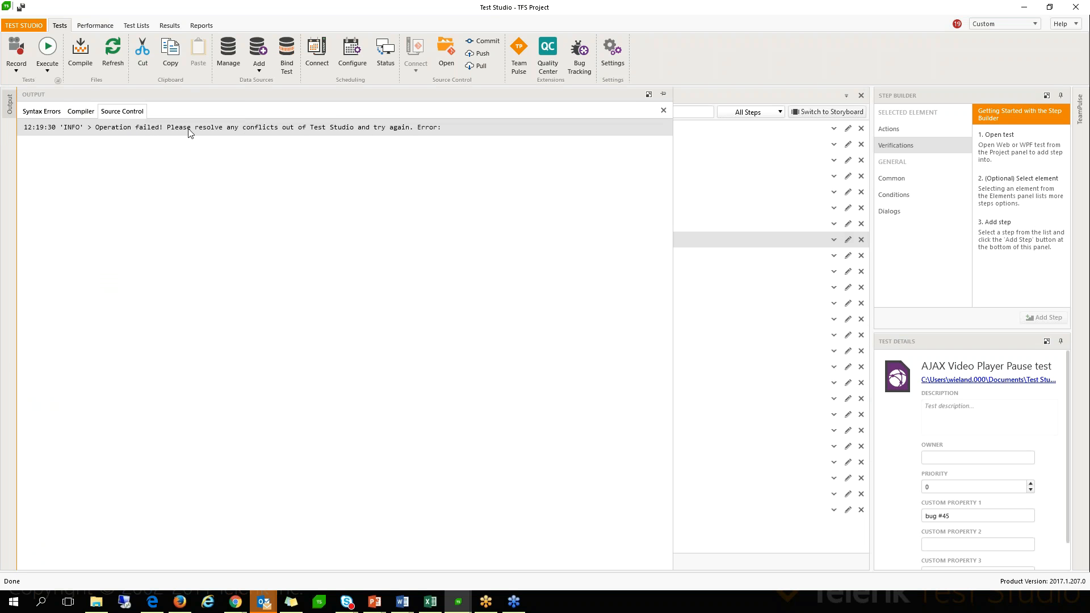
{"action": "left_click", "coordinate": [42, 111]}
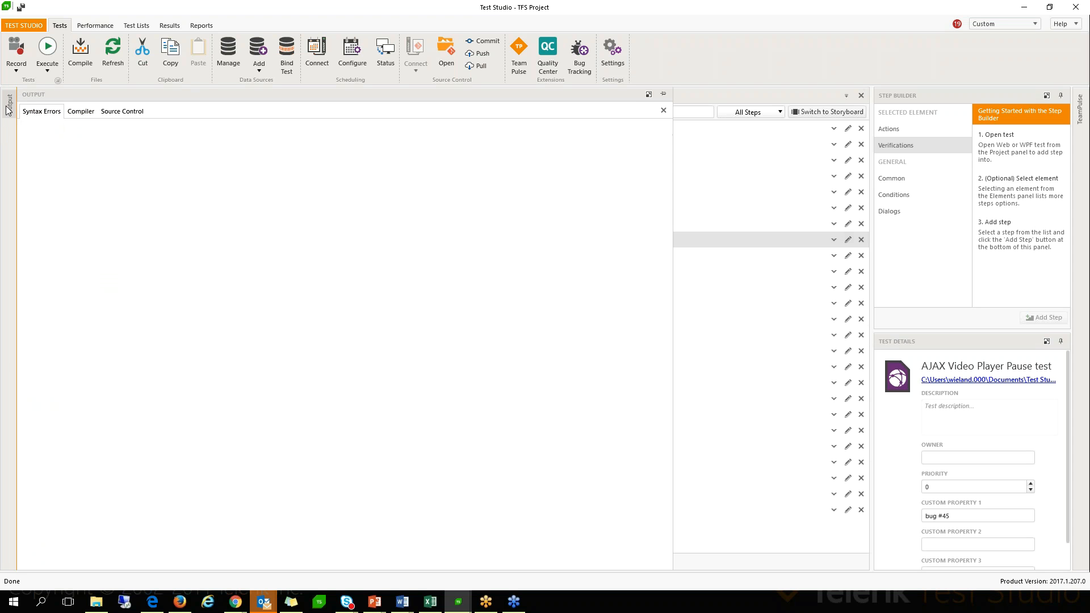
{"action": "left_click", "coordinate": [663, 94]}
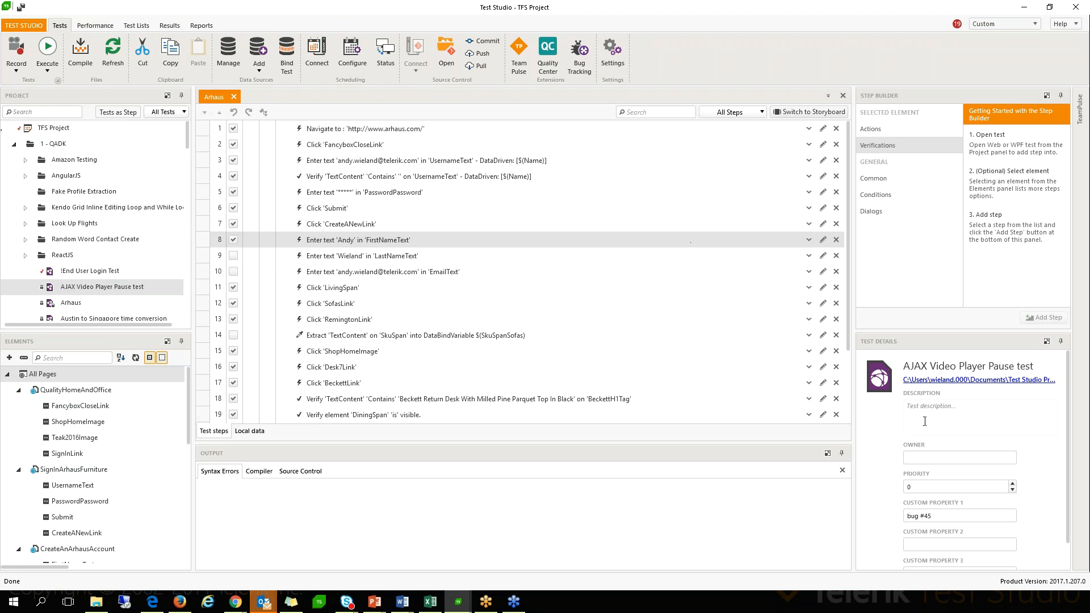
{"action": "left_click", "coordinate": [841, 454]}
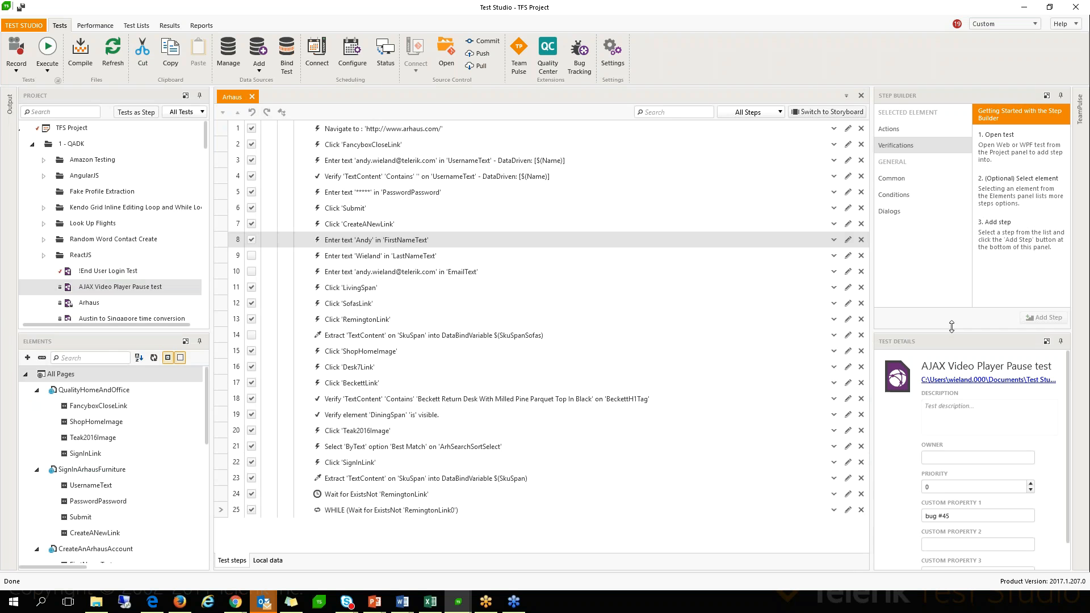
- Enlarge the Test Details pane, and set the AJAX Video Player Pause test's priority to 2 and enter its owner's name
{"action": "left_click_drag", "start_coordinate": [951, 327], "coordinate": [946, 184]}
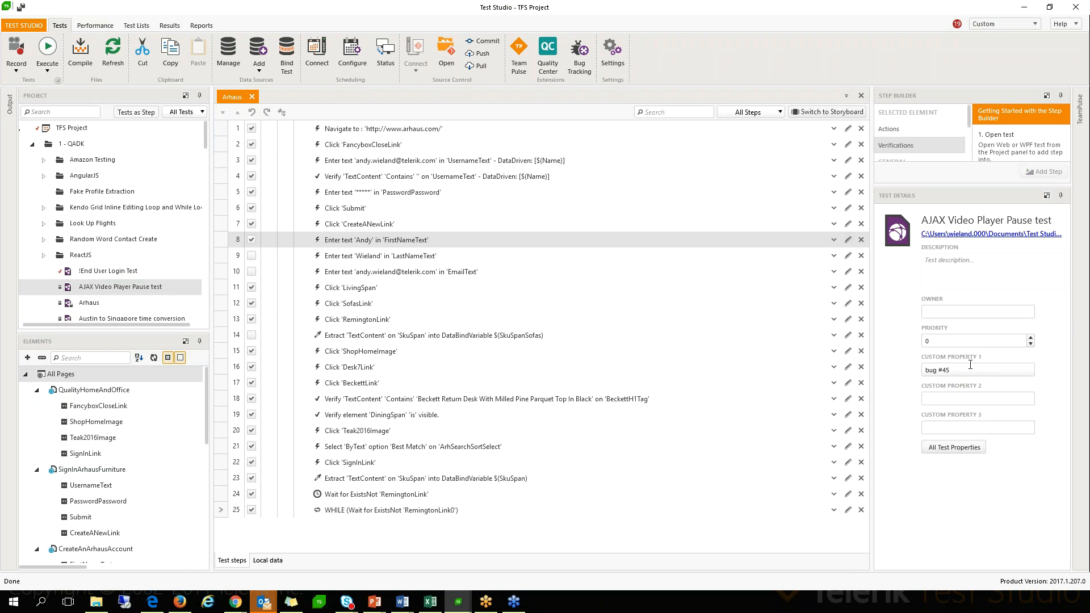
{"action": "left_click", "coordinate": [99, 291]}
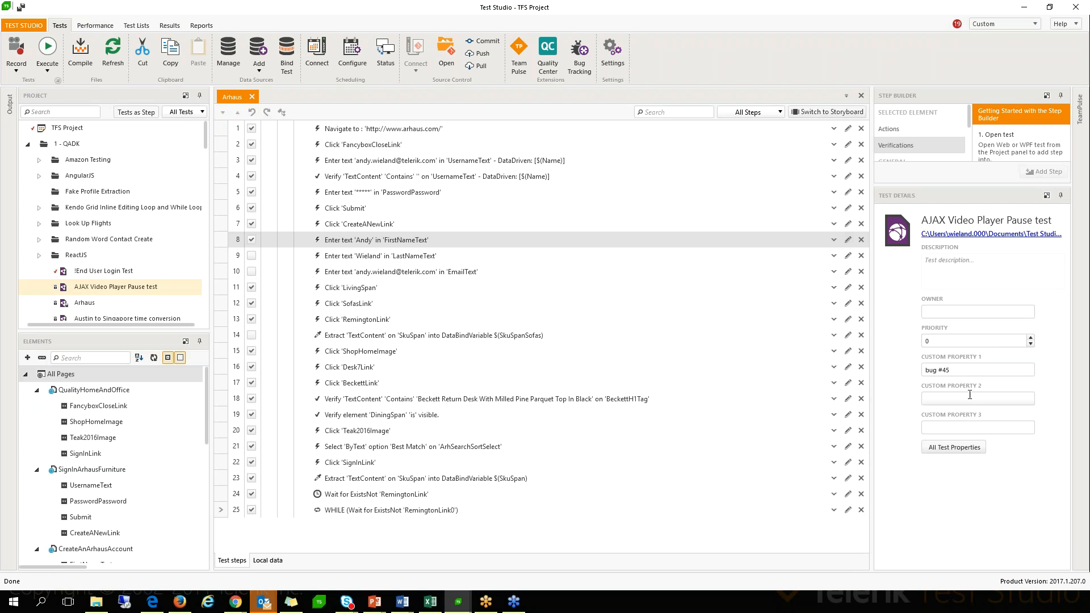
{"action": "left_click", "coordinate": [1034, 343]}
{"action": "left_click", "coordinate": [1031, 338]}
{"action": "key", "text": "shift+Tab"}
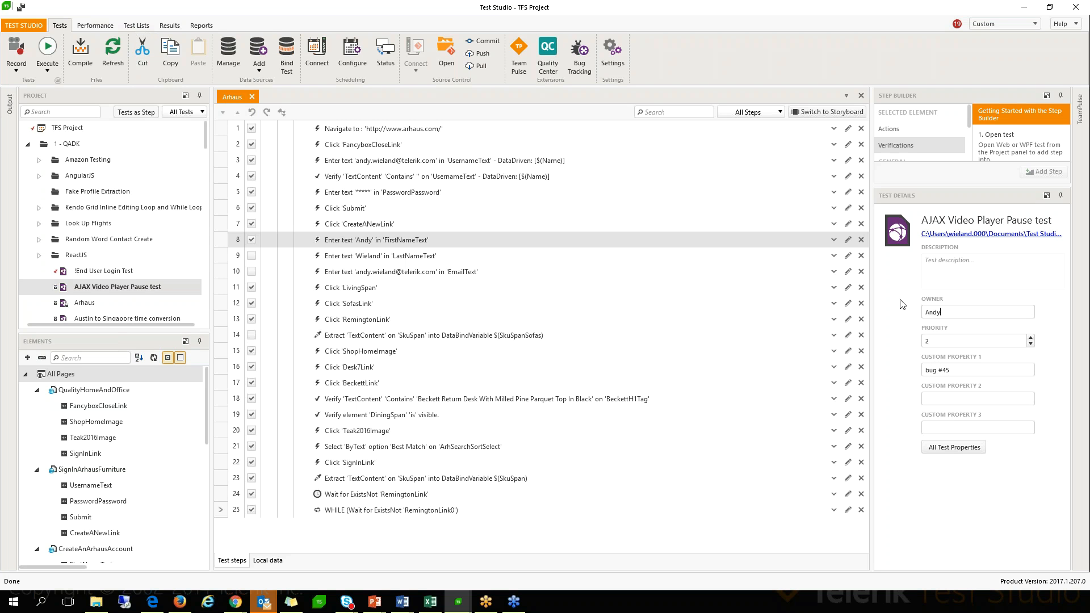
- Inspect the properties of the ShopHomeImage element and of step 11, Click 'LivingSpan', in a widened Properties pane
{"action": "left_click", "coordinate": [130, 420]}
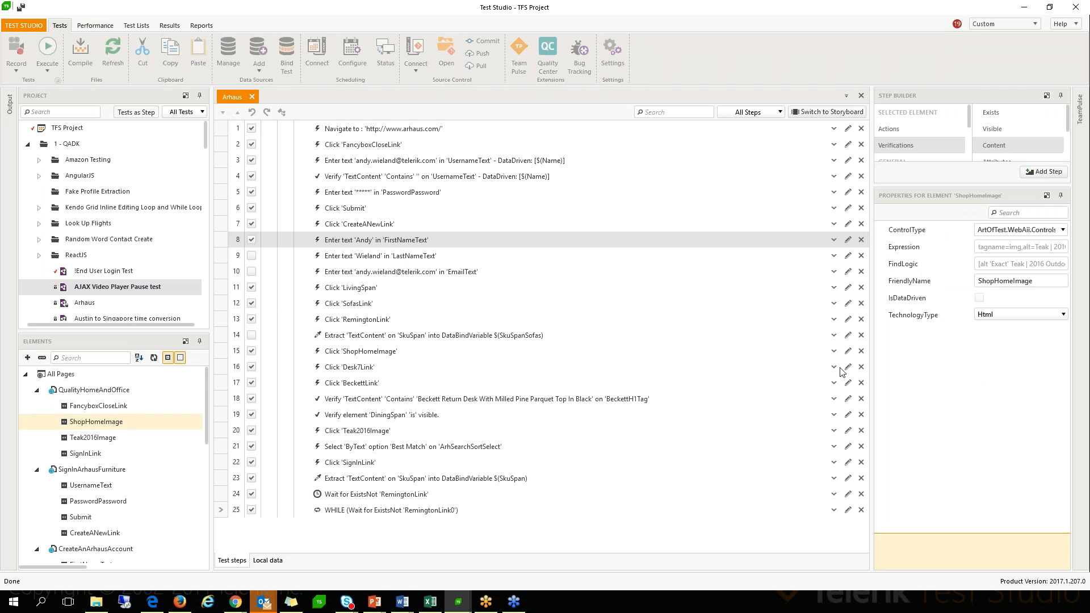
{"action": "left_click_drag", "start_coordinate": [871, 292], "coordinate": [719, 289]}
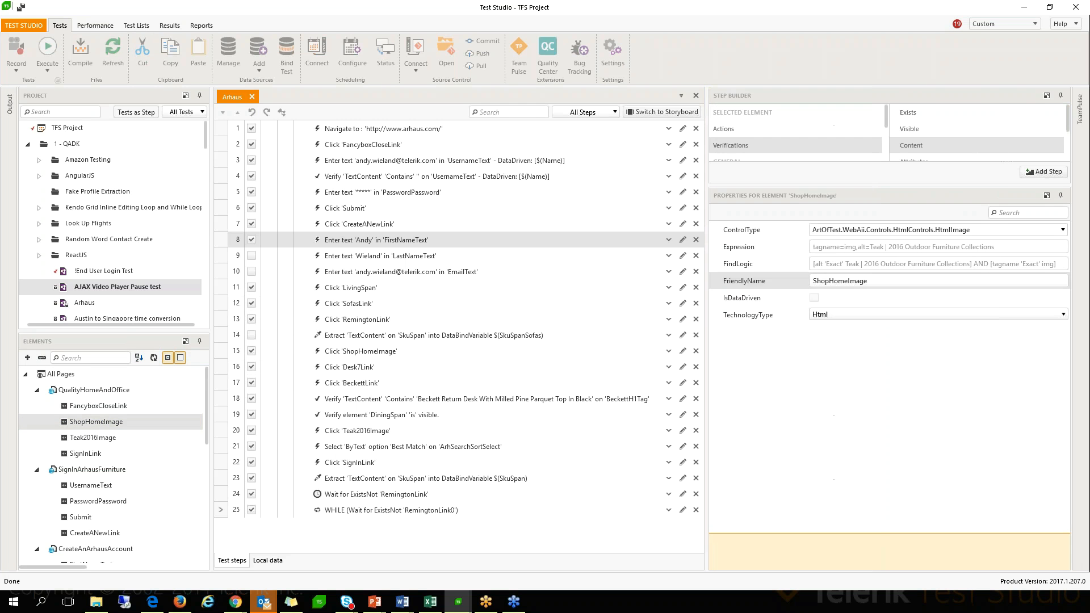
{"action": "left_click", "coordinate": [347, 289]}
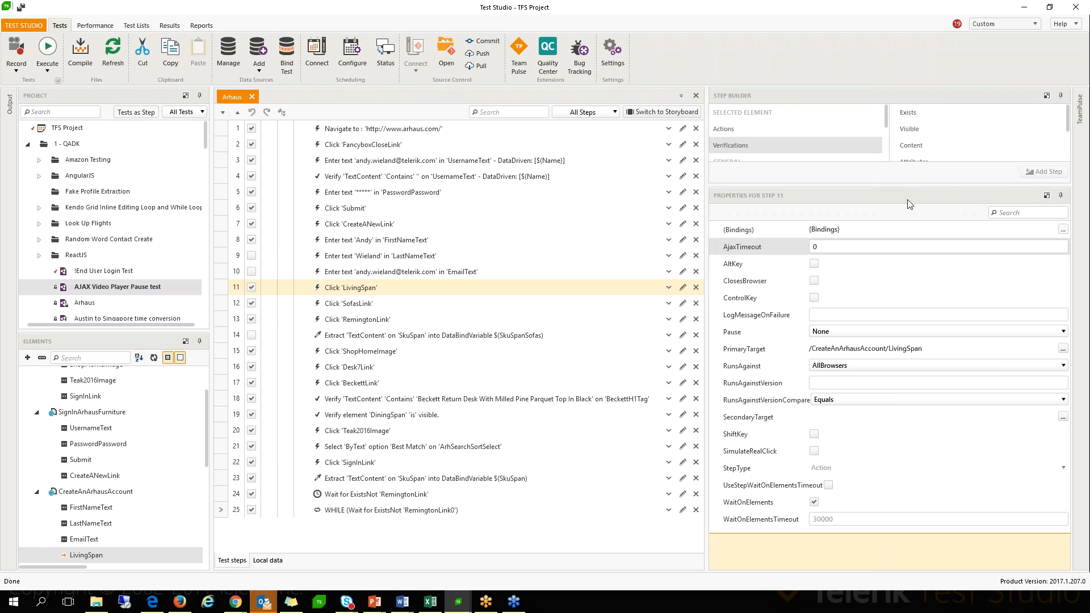
- Enlarge the Step Builder and examine its Common, Conditions, Dialogs, Verifications and Actions options, including the Mouse Actions
{"action": "left_click_drag", "start_coordinate": [906, 186], "coordinate": [910, 331]}
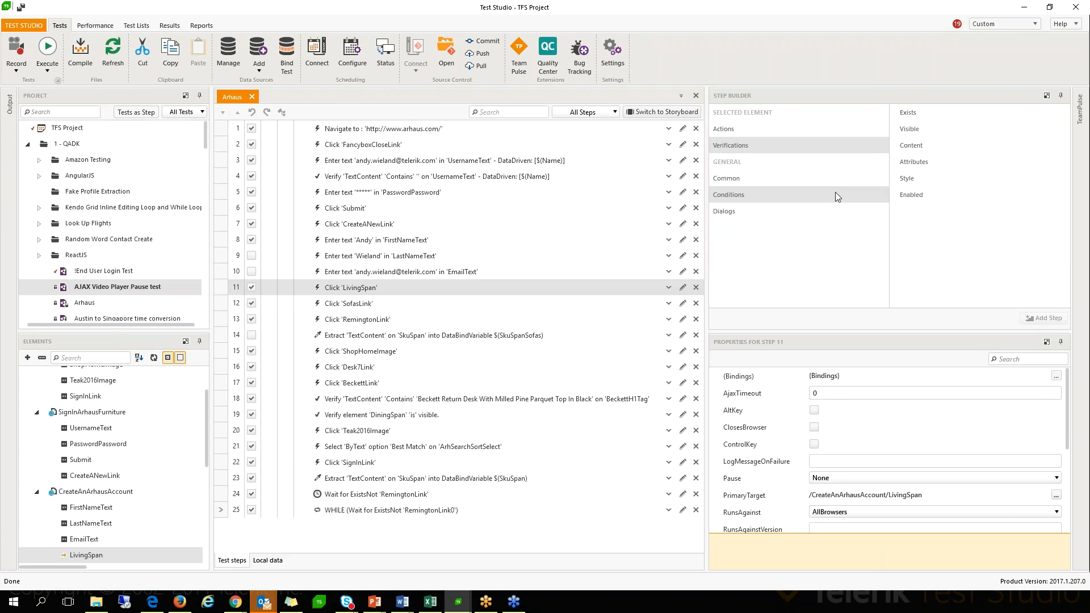
{"action": "left_click", "coordinate": [720, 129]}
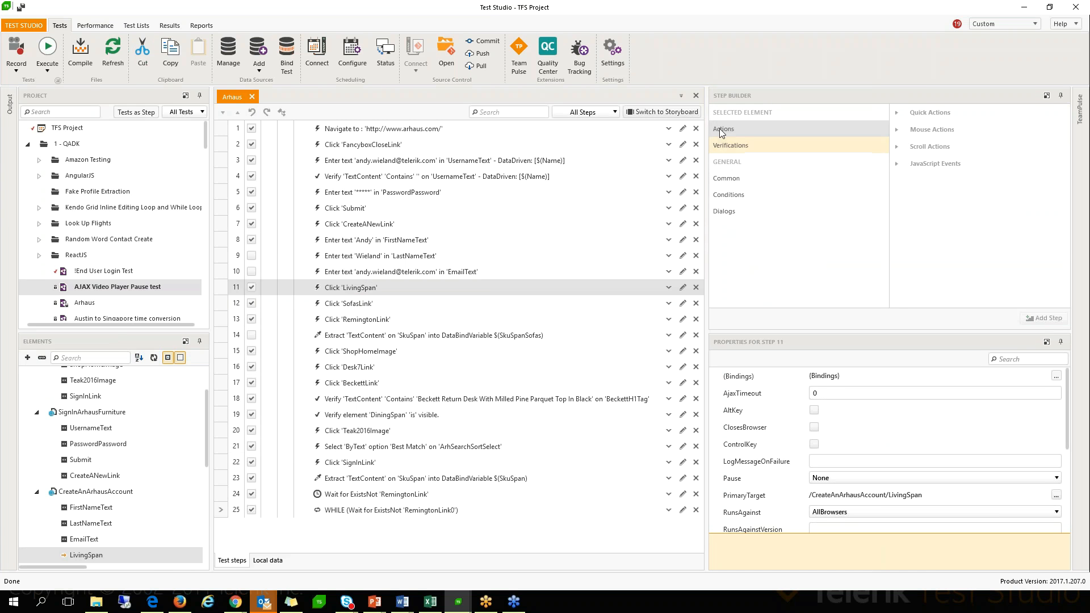
{"action": "left_click", "coordinate": [728, 178]}
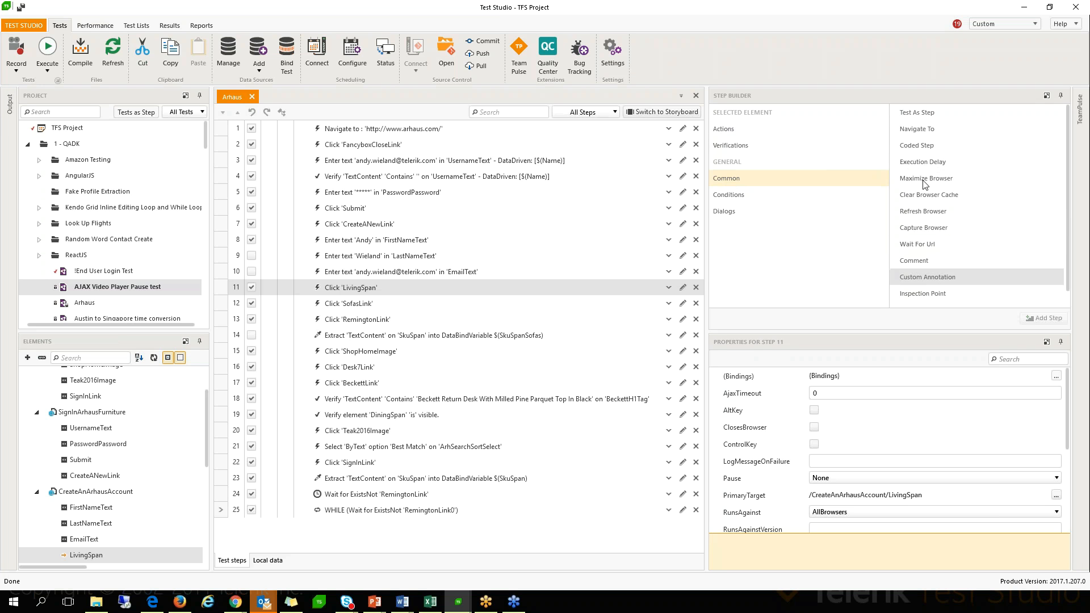
{"action": "left_click", "coordinate": [755, 200]}
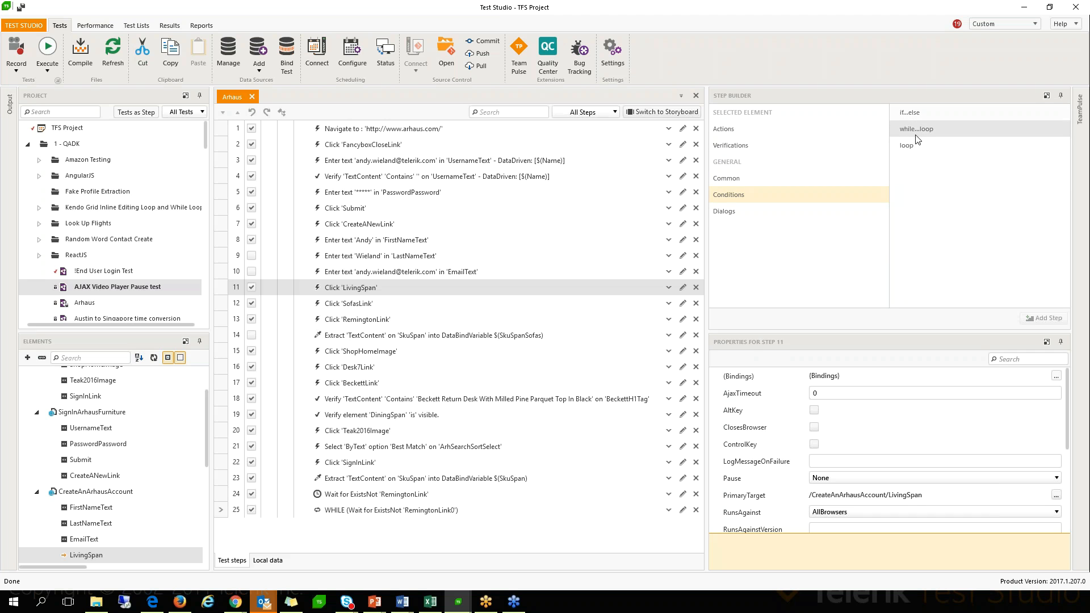
{"action": "left_click", "coordinate": [761, 211]}
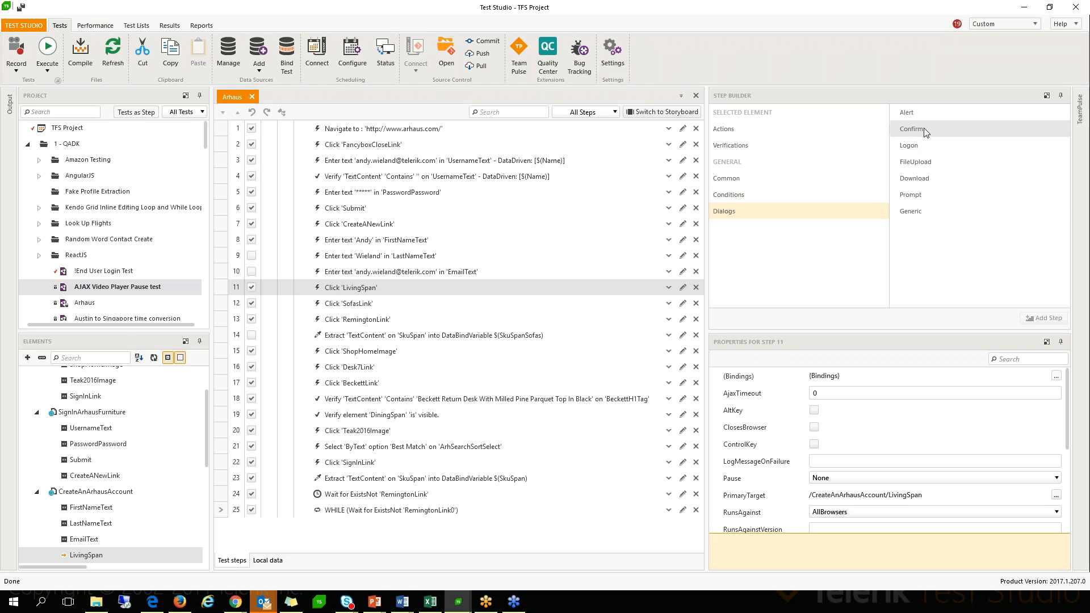
{"action": "left_click", "coordinate": [747, 148]}
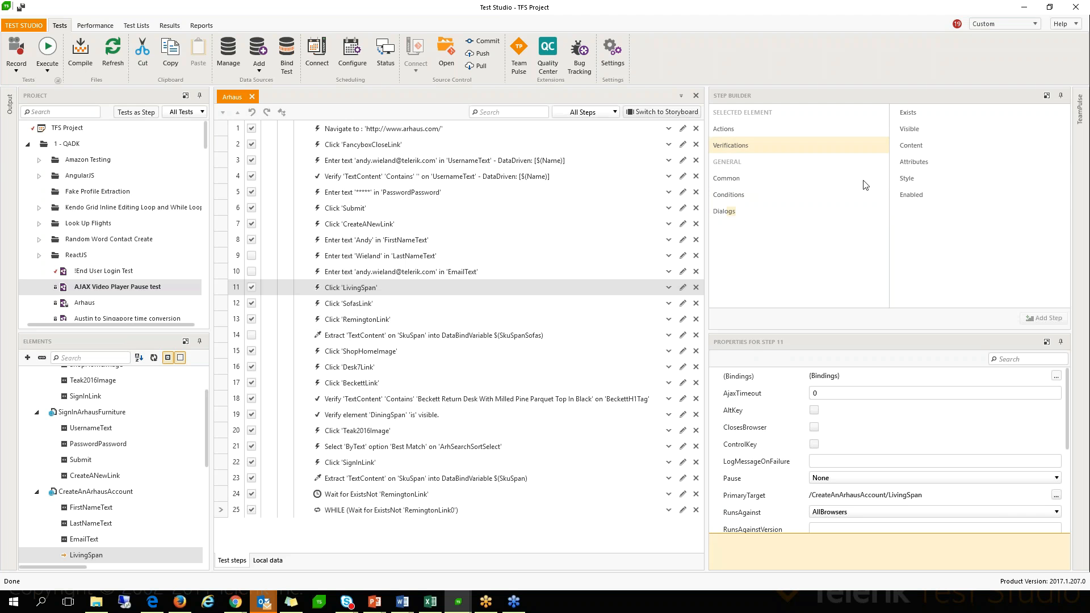
{"action": "left_click", "coordinate": [726, 133]}
{"action": "left_click", "coordinate": [931, 130]}
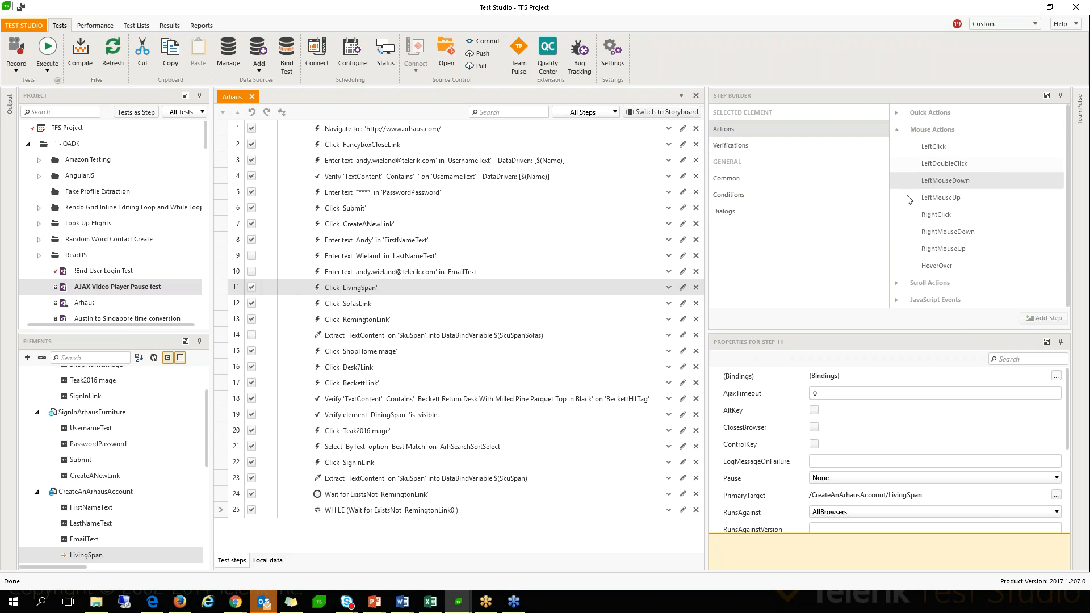
- Examine the Step Builder's Scroll Actions and JavaScript Events, and display its Common step options
{"action": "left_click", "coordinate": [904, 281]}
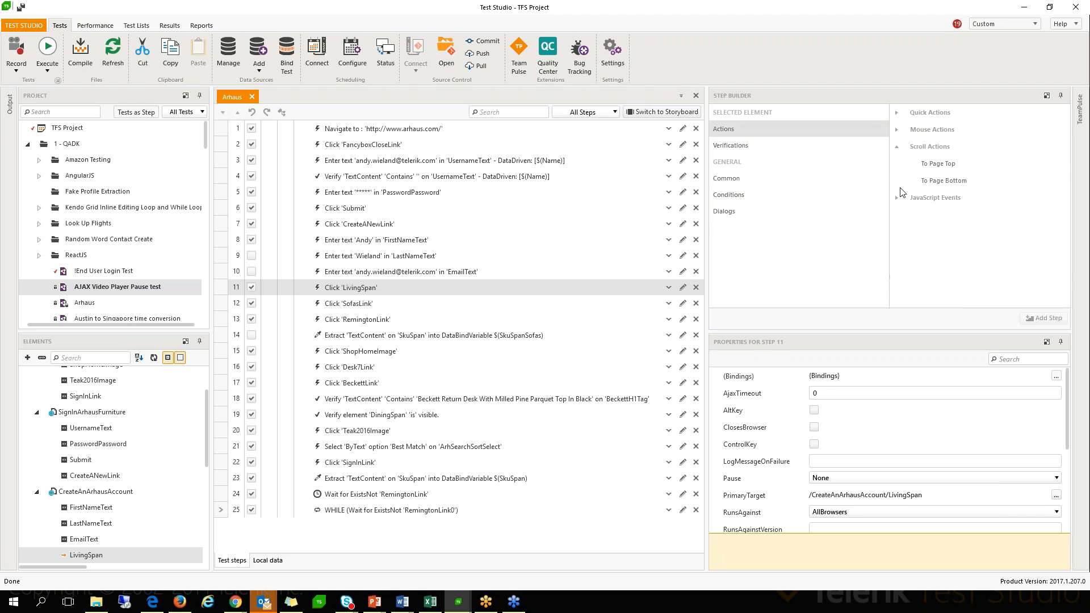
{"action": "left_click", "coordinate": [896, 201]}
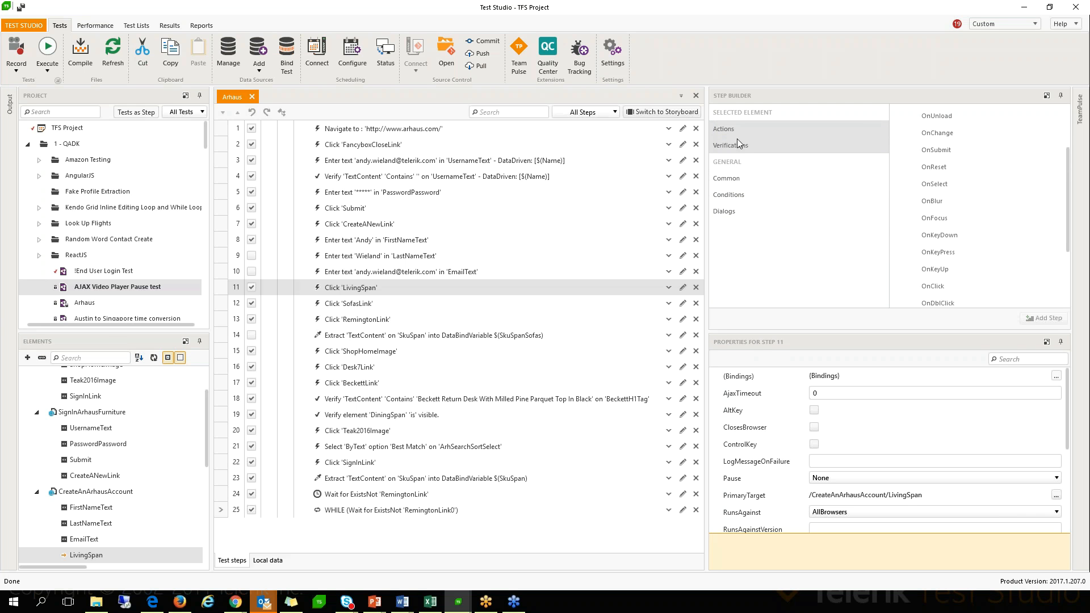
{"action": "left_click", "coordinate": [732, 178]}
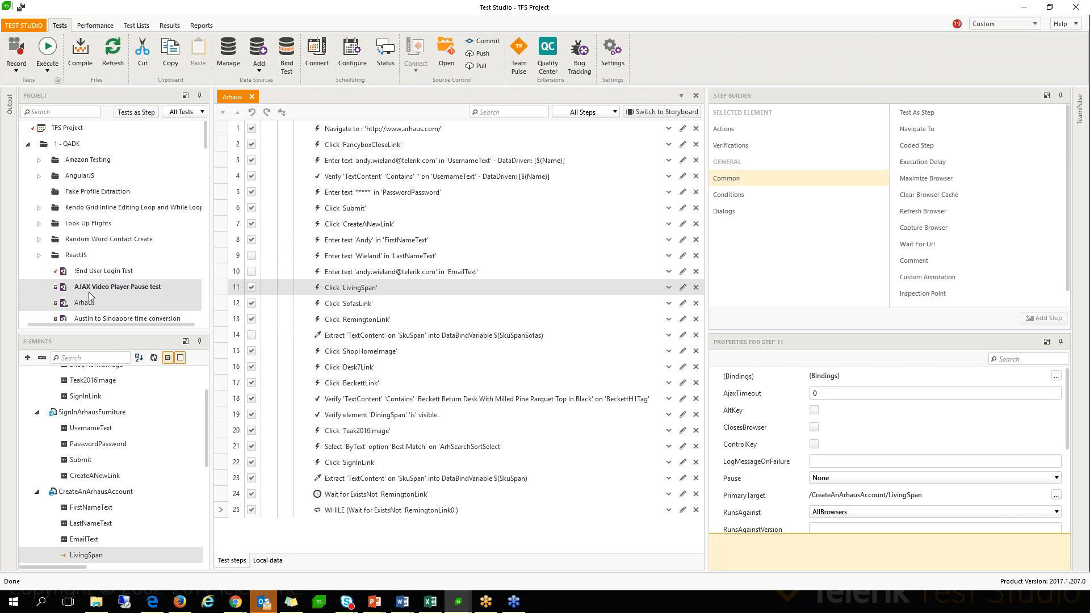
- Open the !End User Login Test, dock it side by side with Arhaus, and regroup both as tabs with the login test first
{"action": "left_click", "coordinate": [103, 271]}
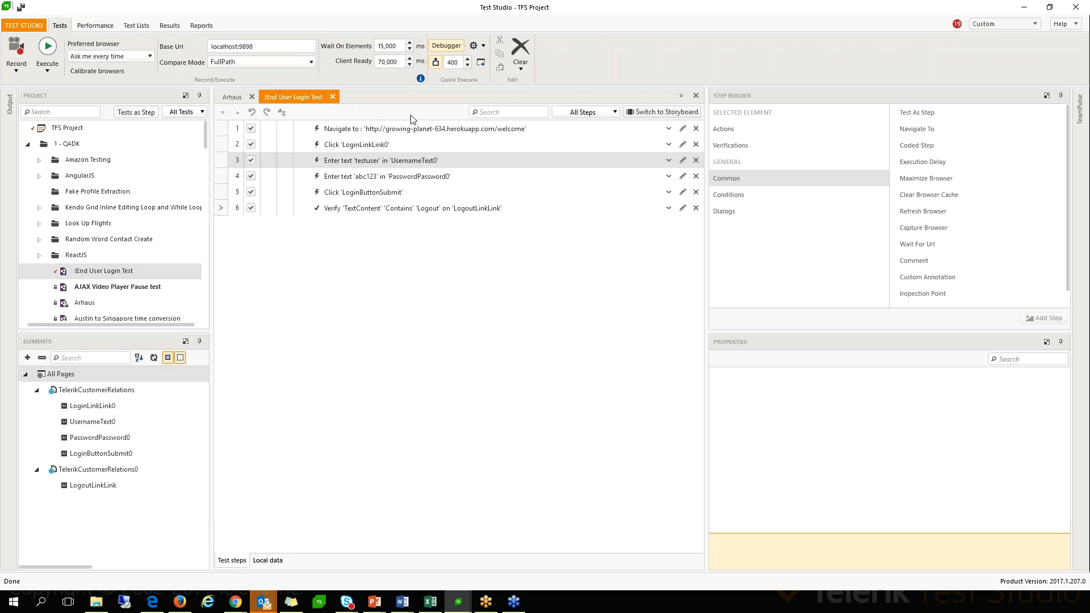
{"action": "right_click", "coordinate": [310, 95]}
{"action": "mouse_move", "coordinate": [310, 95]}
{"action": "left_mouse_down"}
{"action": "mouse_move", "coordinate": [284, 95]}
{"action": "mouse_move", "coordinate": [491, 274]}
{"action": "mouse_move", "coordinate": [469, 333]}
{"action": "left_mouse_up"}
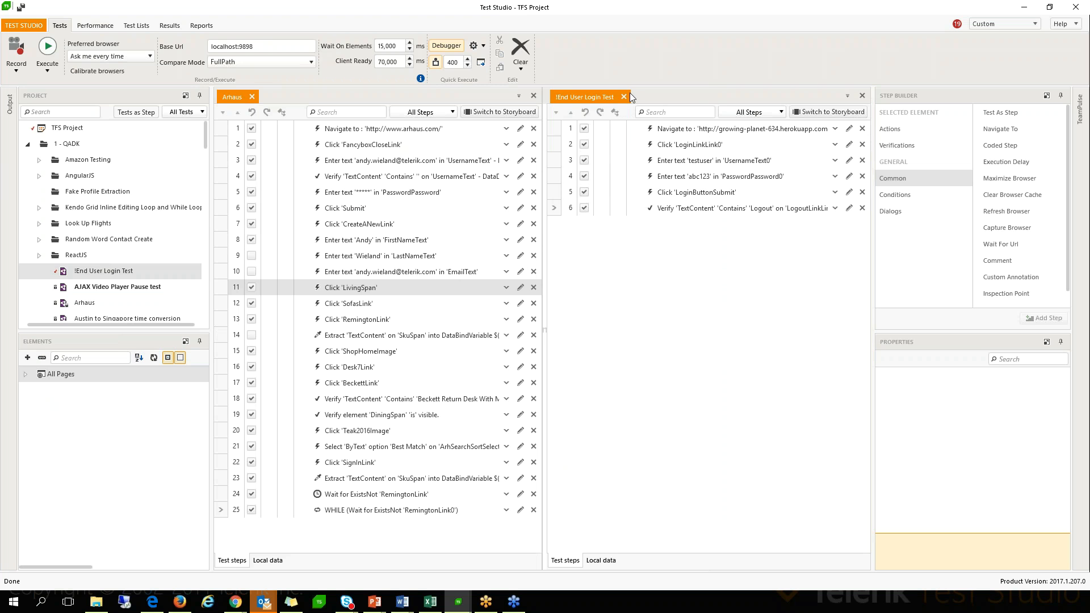
{"action": "left_click_drag", "start_coordinate": [597, 97], "coordinate": [247, 97]}
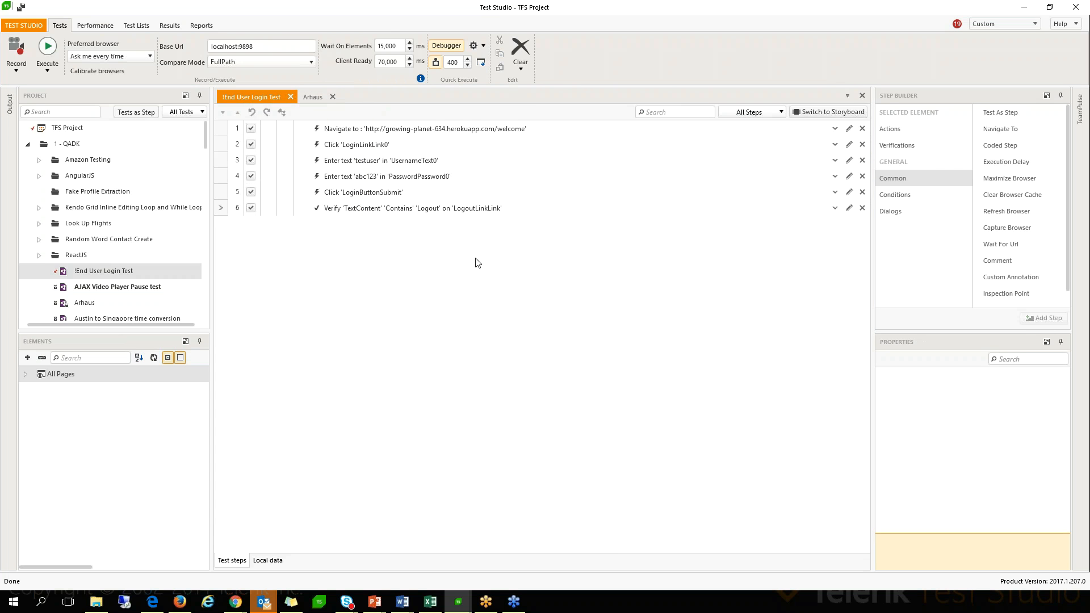
- Inspect step 3's properties, the local data view and the test details of the !End User Login Test
{"action": "left_click", "coordinate": [388, 160]}
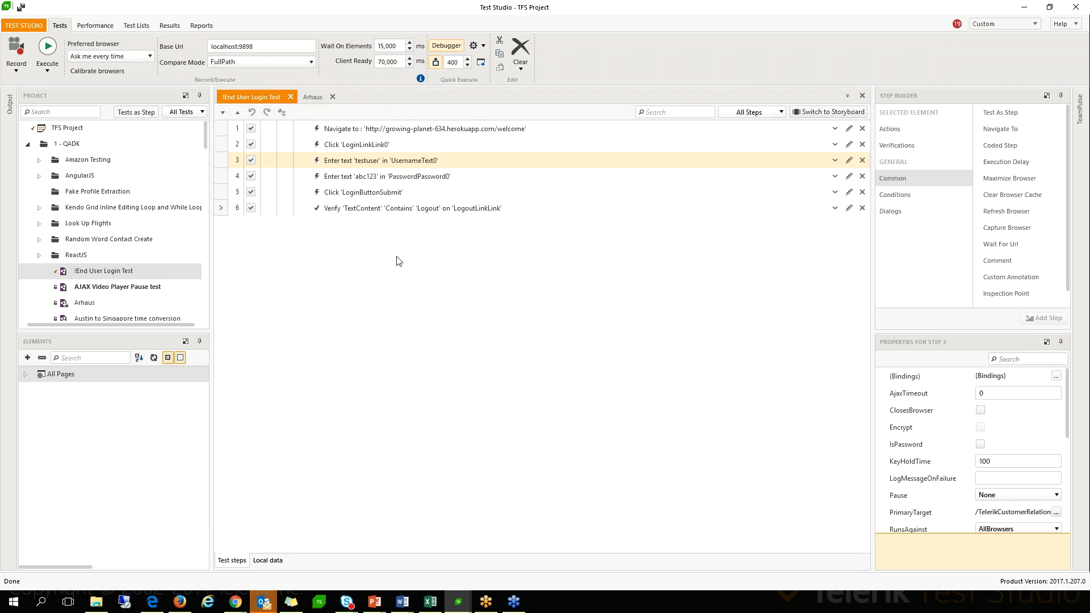
{"action": "left_click", "coordinate": [259, 561]}
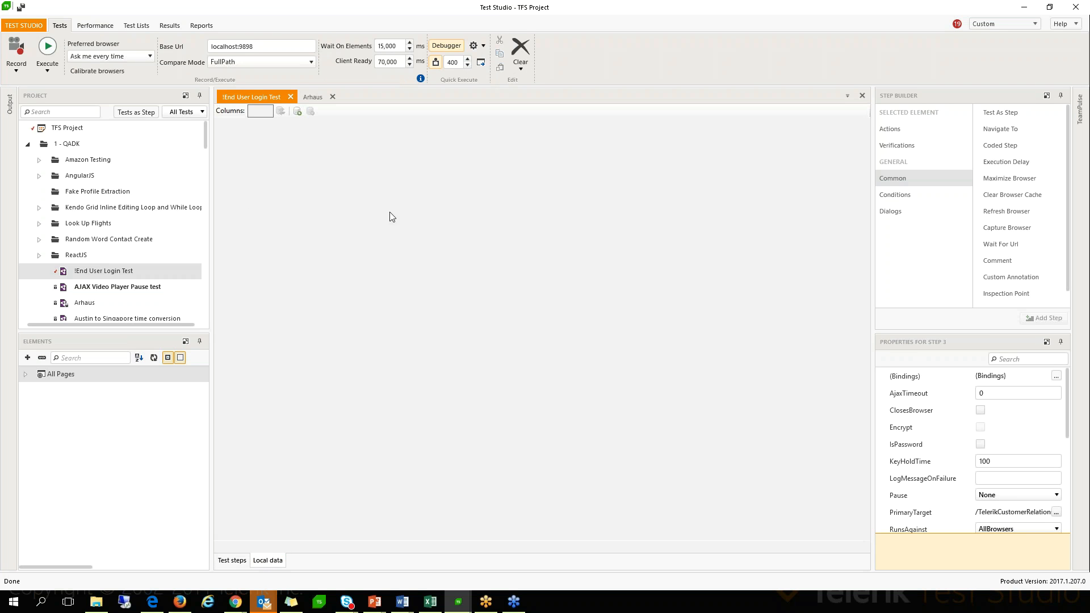
{"action": "left_click", "coordinate": [231, 559]}
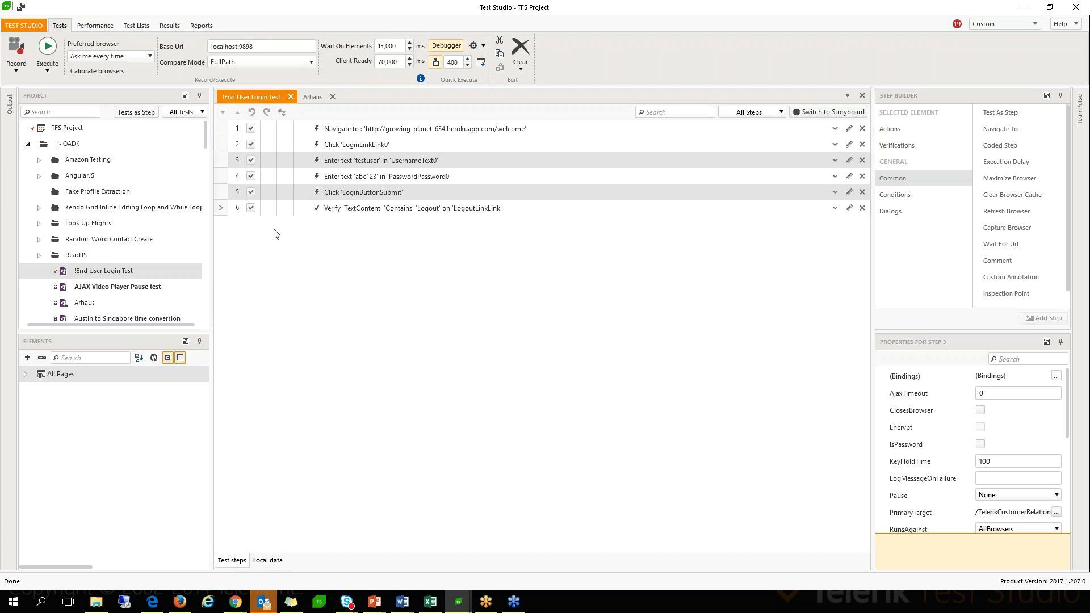
{"action": "left_click", "coordinate": [114, 275]}
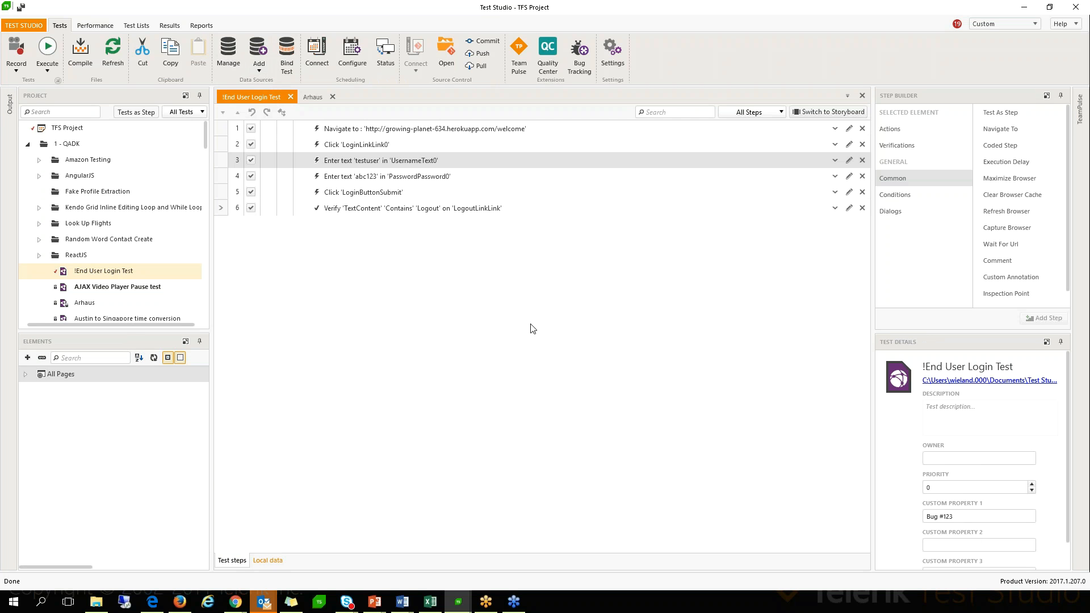
- View the login test as a storyboard, enlarge the captures of steps 3 and 5, and return to the steps view
{"action": "left_click", "coordinate": [829, 112]}
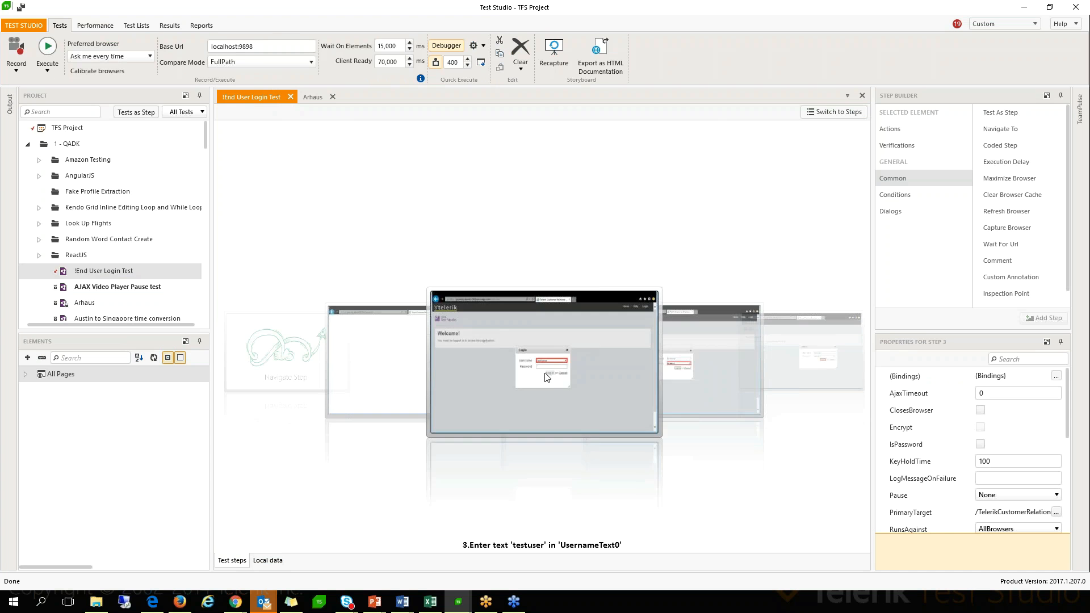
{"action": "left_click", "coordinate": [546, 377]}
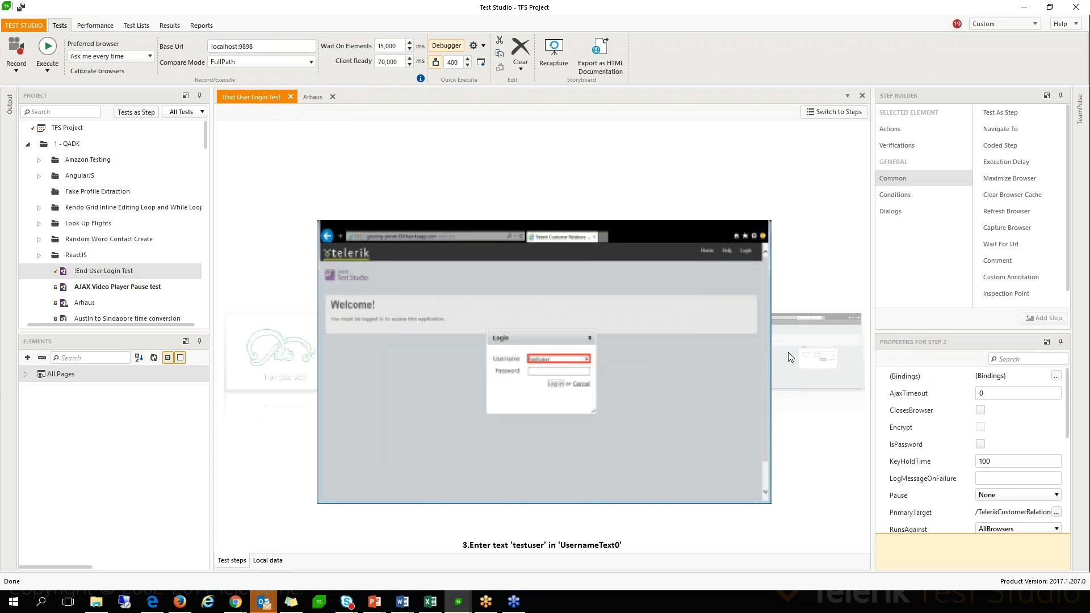
{"action": "left_click", "coordinate": [814, 356]}
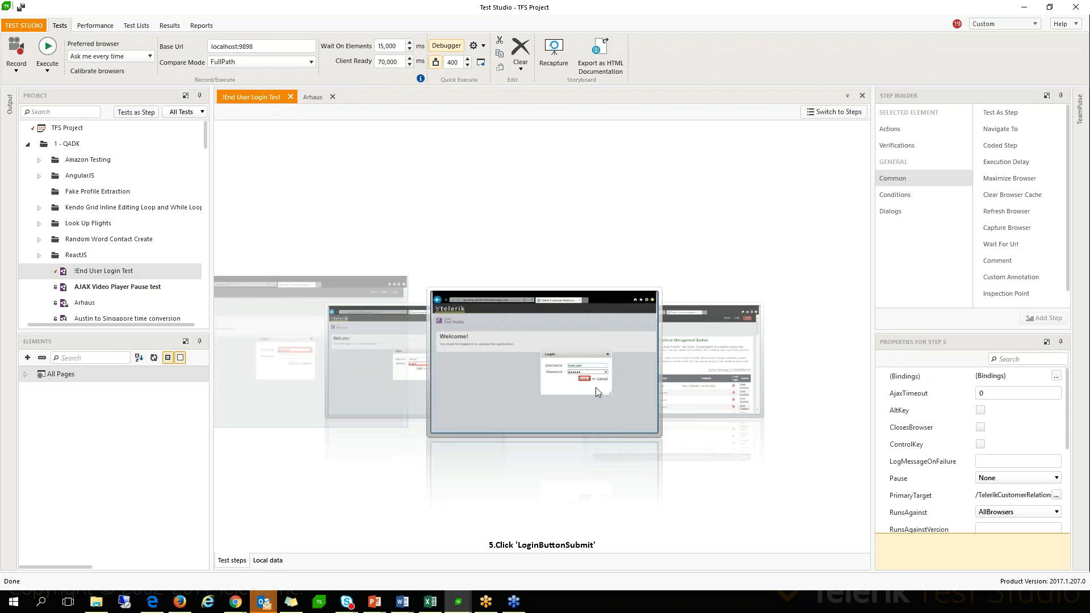
{"action": "left_click", "coordinate": [595, 388]}
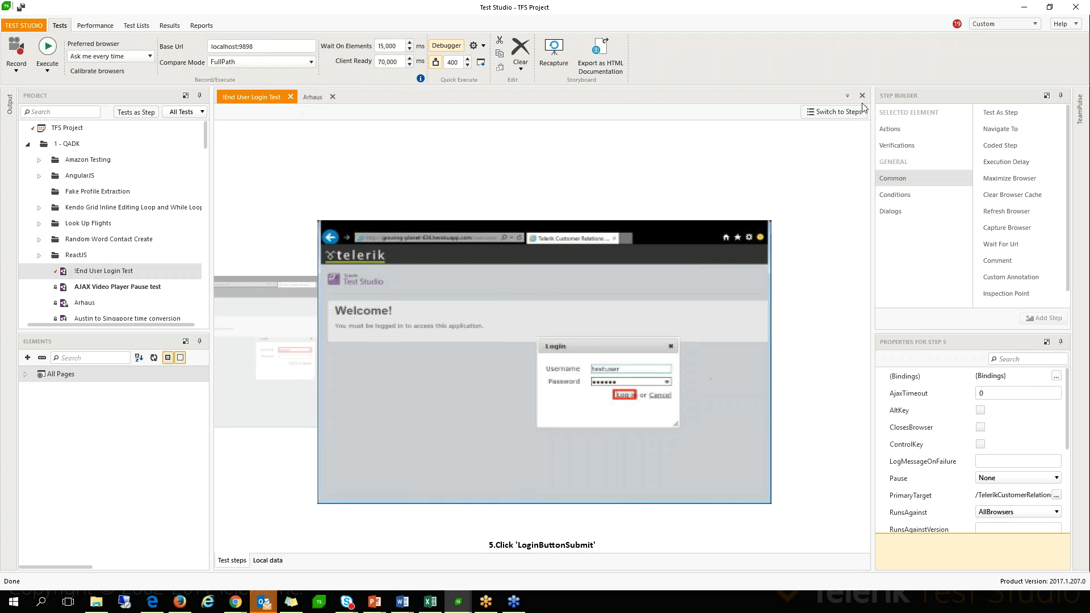
{"action": "left_click", "coordinate": [844, 113]}
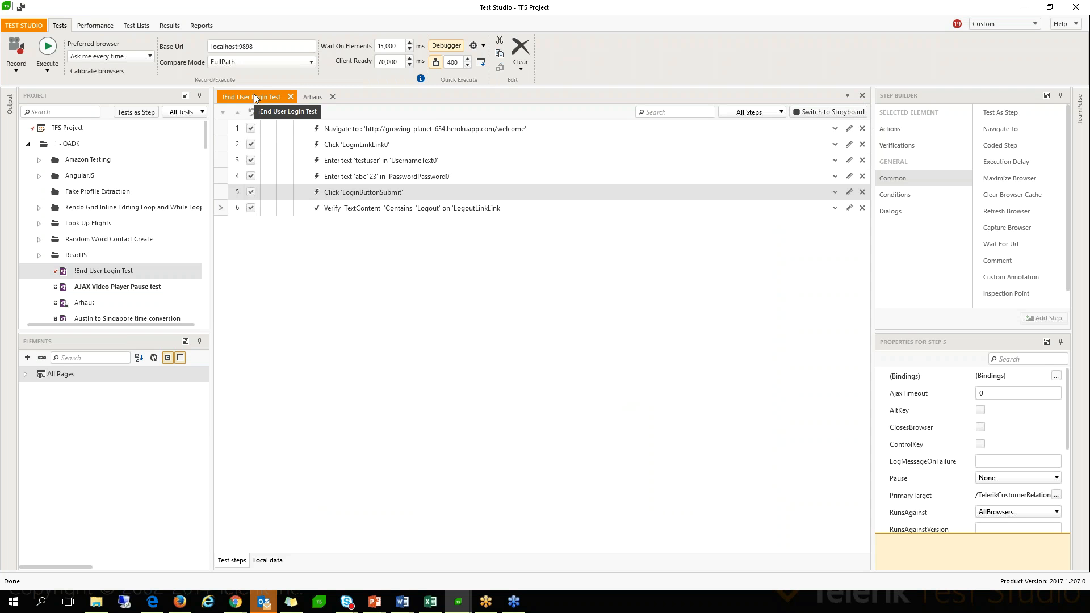
- Check the test types offered for a new test in TFS Project, and leave without creating one
{"action": "right_click", "coordinate": [74, 130]}
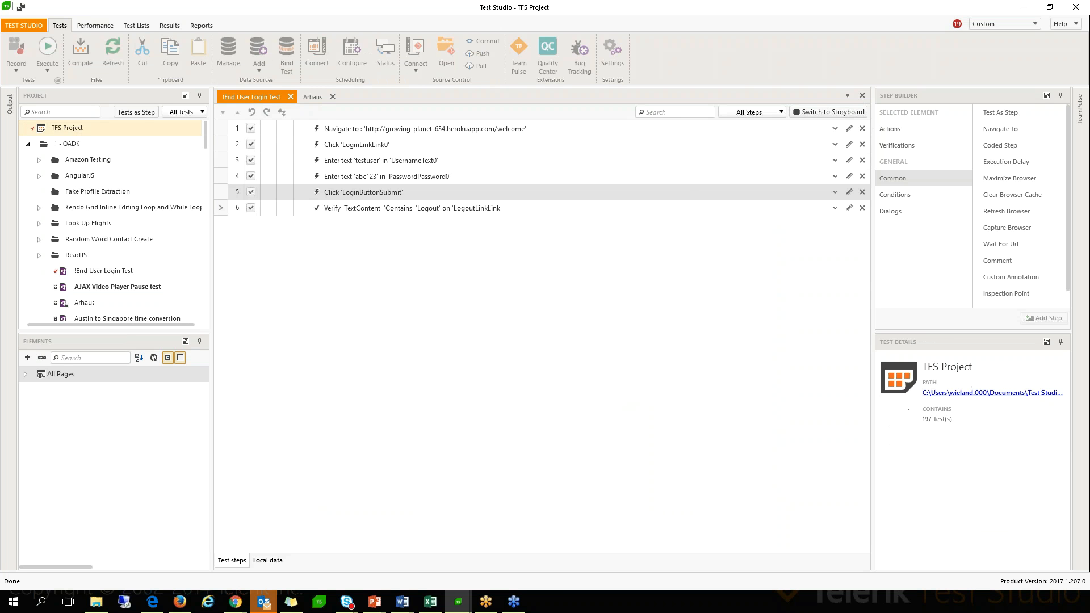
{"action": "left_click", "coordinate": [113, 139]}
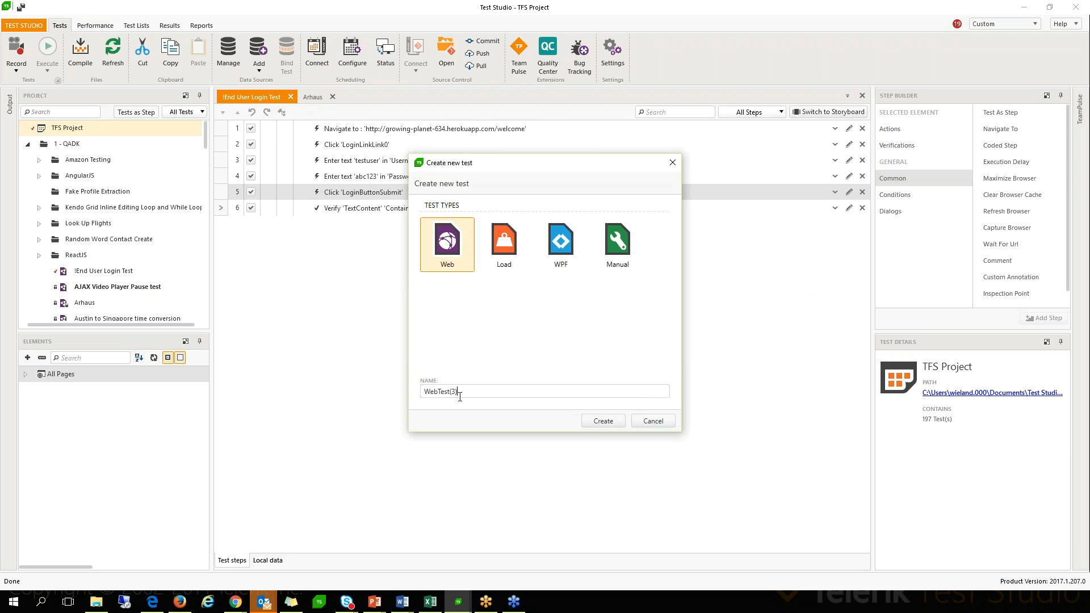
{"action": "left_click", "coordinate": [650, 422]}
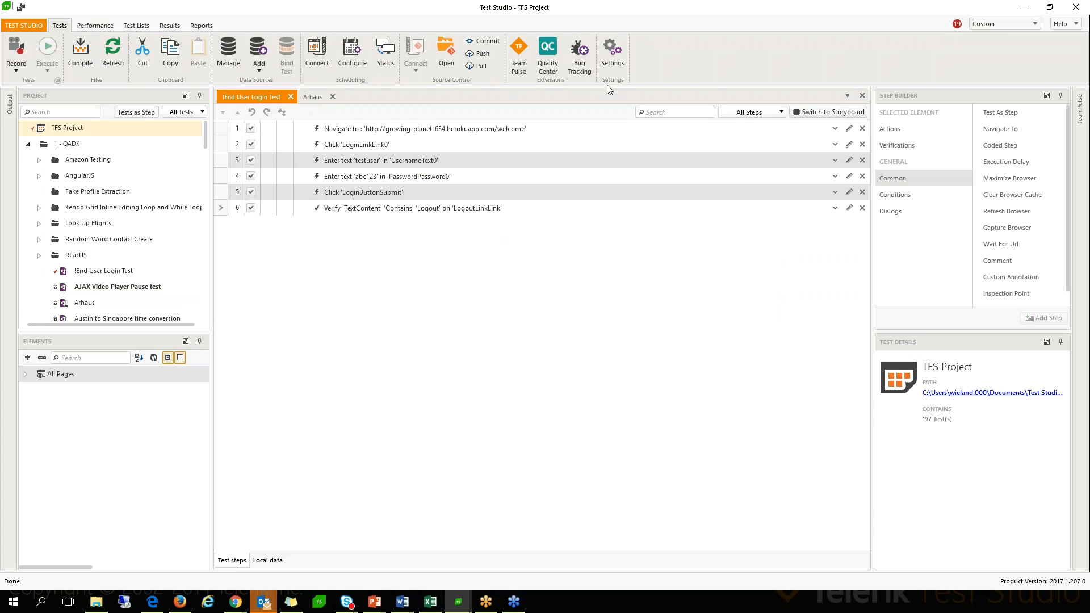
- Open the project's Recording settings, highlight the Base Url value, and open the linked documentation about recording settings
{"action": "left_click", "coordinate": [613, 57]}
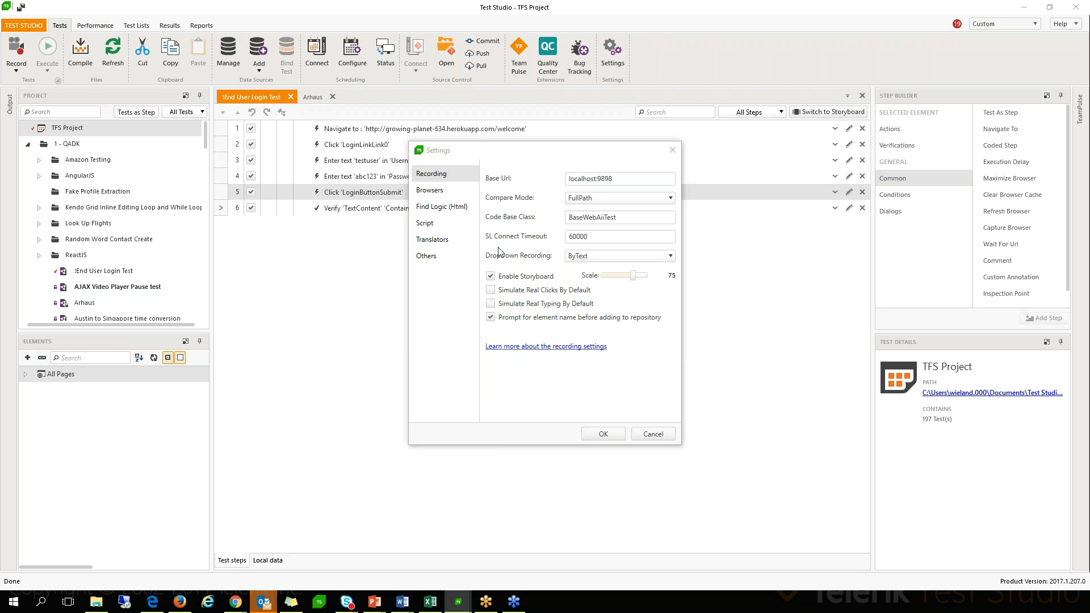
{"action": "left_click_drag", "start_coordinate": [616, 179], "coordinate": [568, 179]}
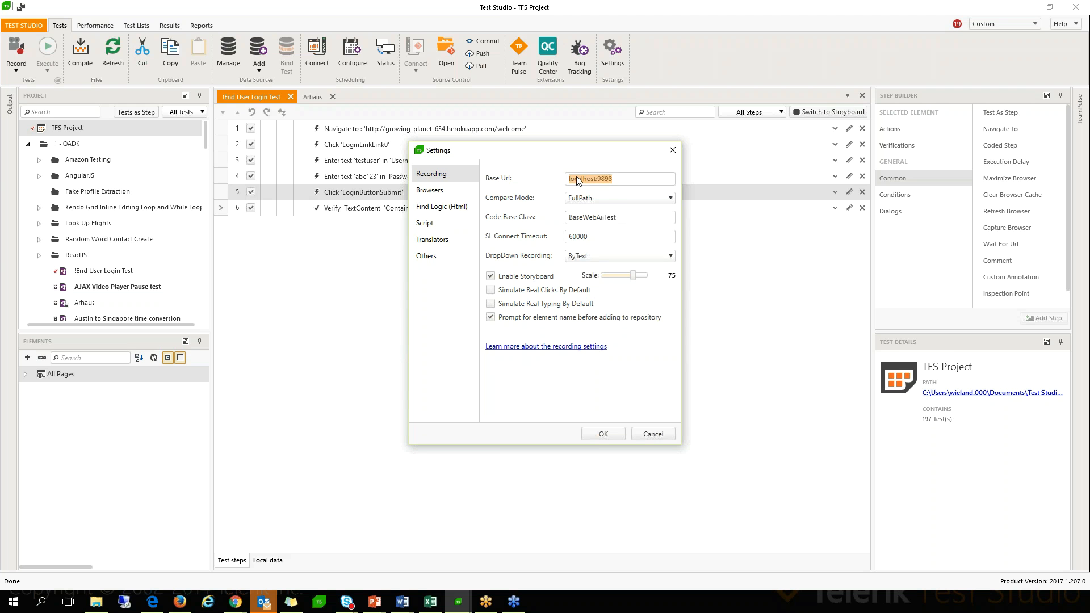
{"action": "left_click", "coordinate": [532, 347]}
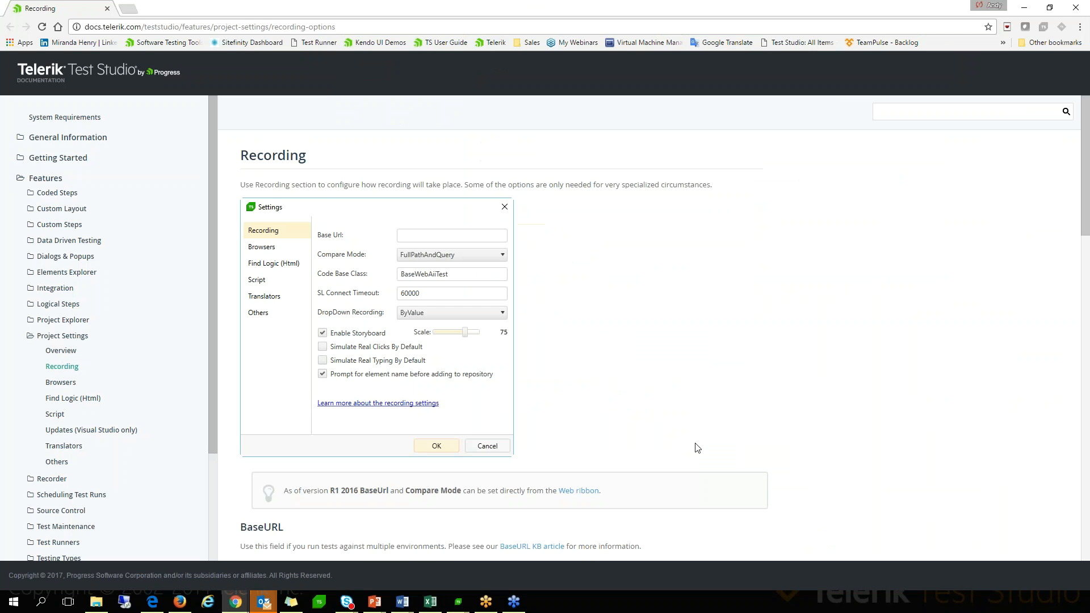
- Read the Recording documentation on BaseURL and Elements Page Compare Mode, highlighting the FullPath option
{"action": "scroll", "coordinate": [594, 357], "scroll_direction": "down", "scroll_amount": 5}
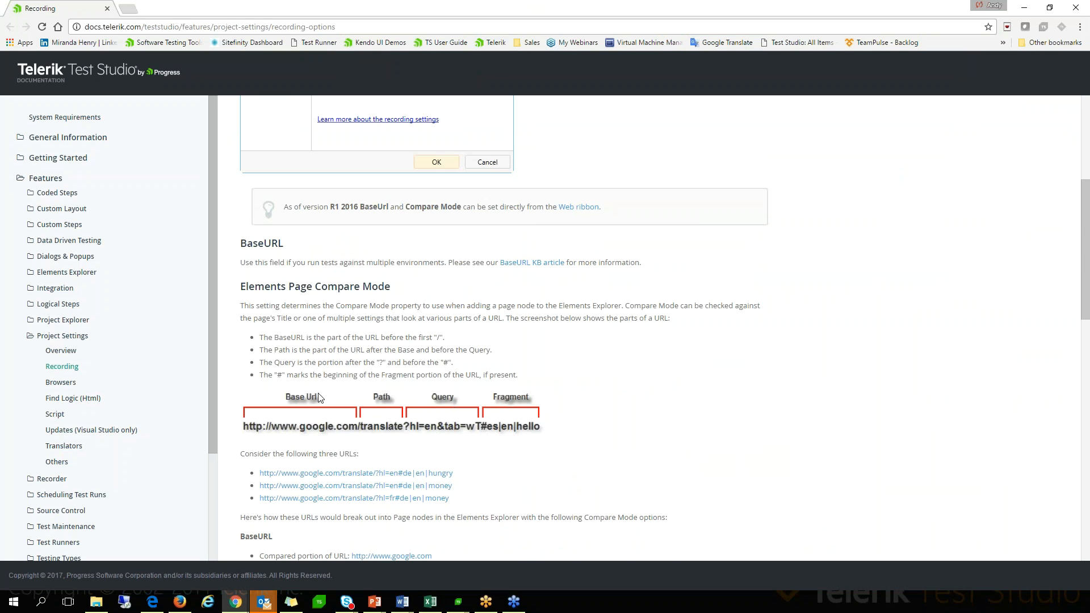
{"action": "scroll", "coordinate": [319, 398], "scroll_direction": "down", "scroll_amount": 1}
{"action": "scroll", "coordinate": [270, 303], "scroll_direction": "down", "scroll_amount": 4}
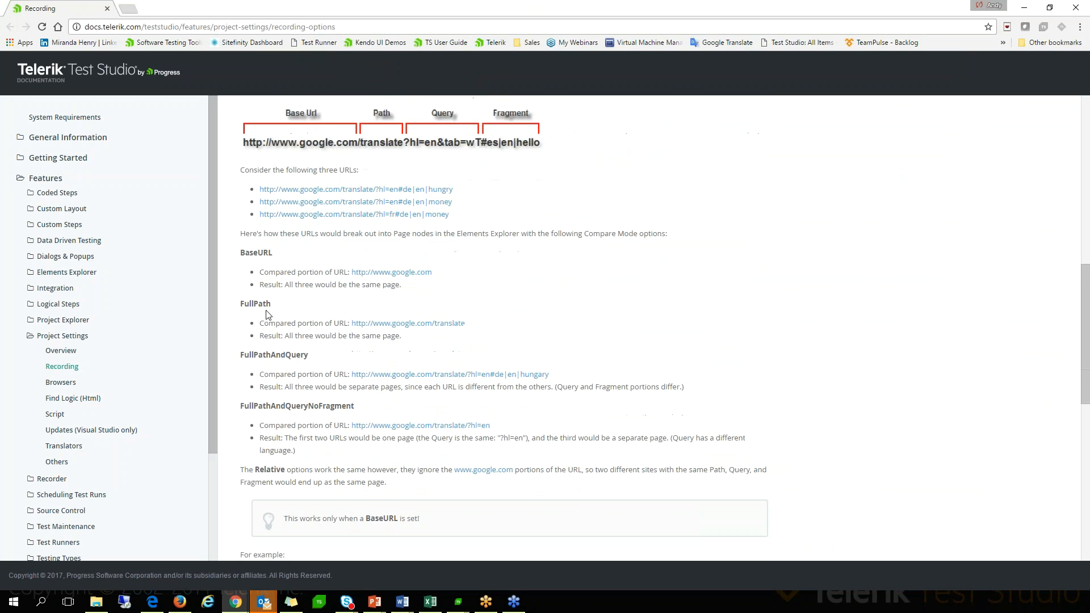
{"action": "double_click", "coordinate": [257, 303]}
{"action": "scroll", "coordinate": [546, 328], "scroll_direction": "up", "scroll_amount": 4}
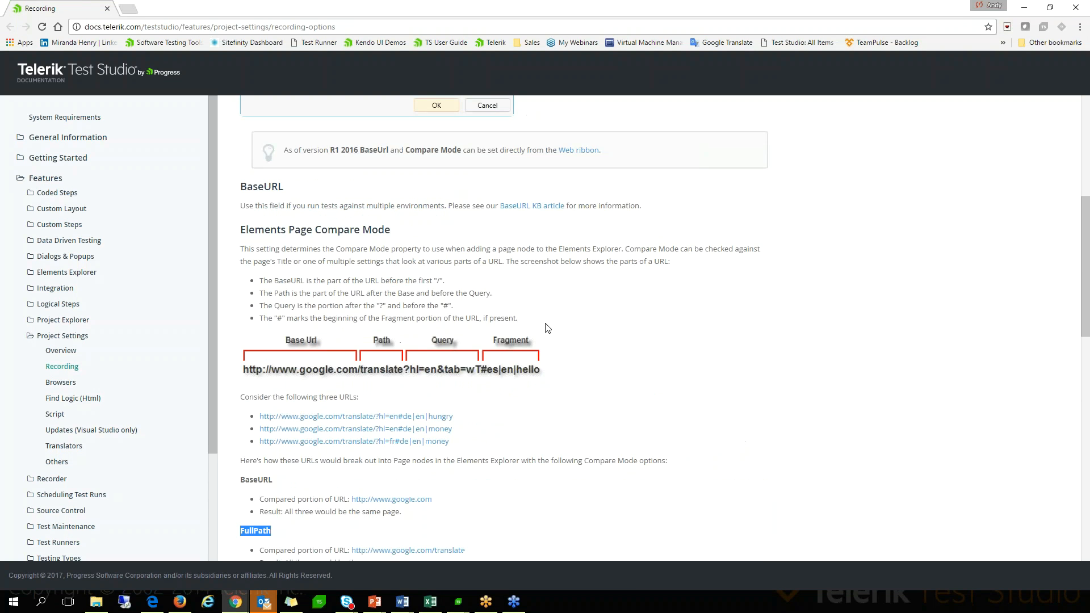
{"action": "scroll", "coordinate": [548, 328], "scroll_direction": "up", "scroll_amount": 2}
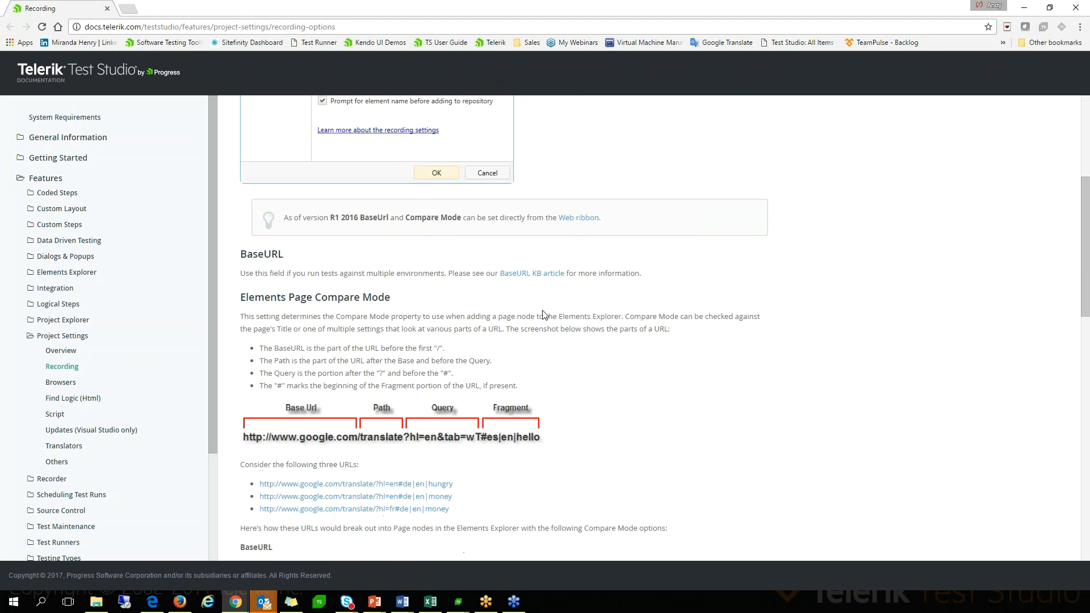
- Open the BaseURL KB article in a new browser tab, read its project property instructions, and return to Test Studio
{"action": "right_click", "coordinate": [522, 323]}
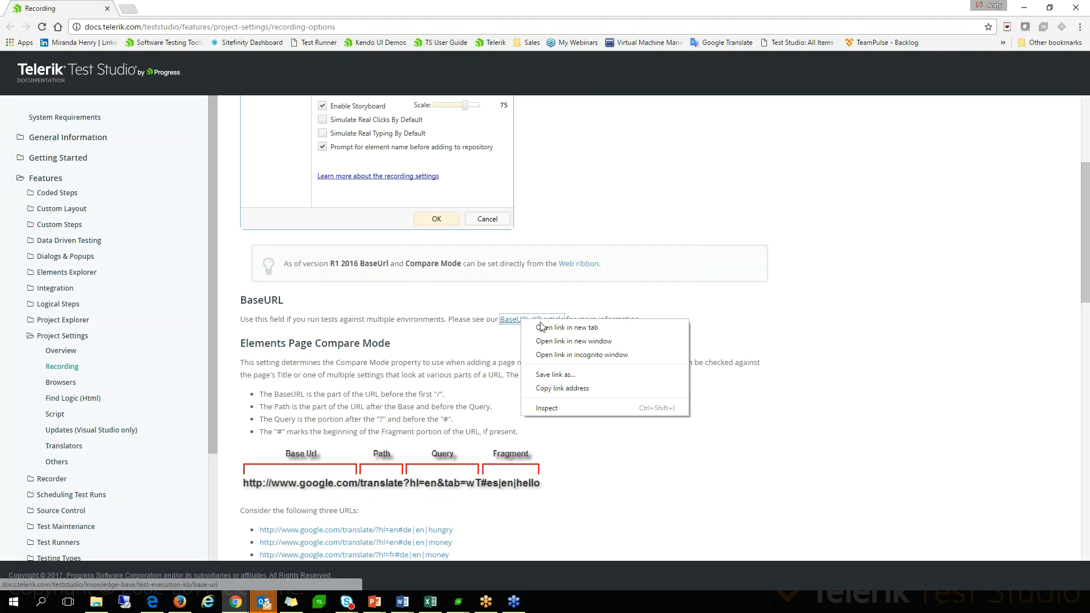
{"action": "left_click", "coordinate": [540, 326]}
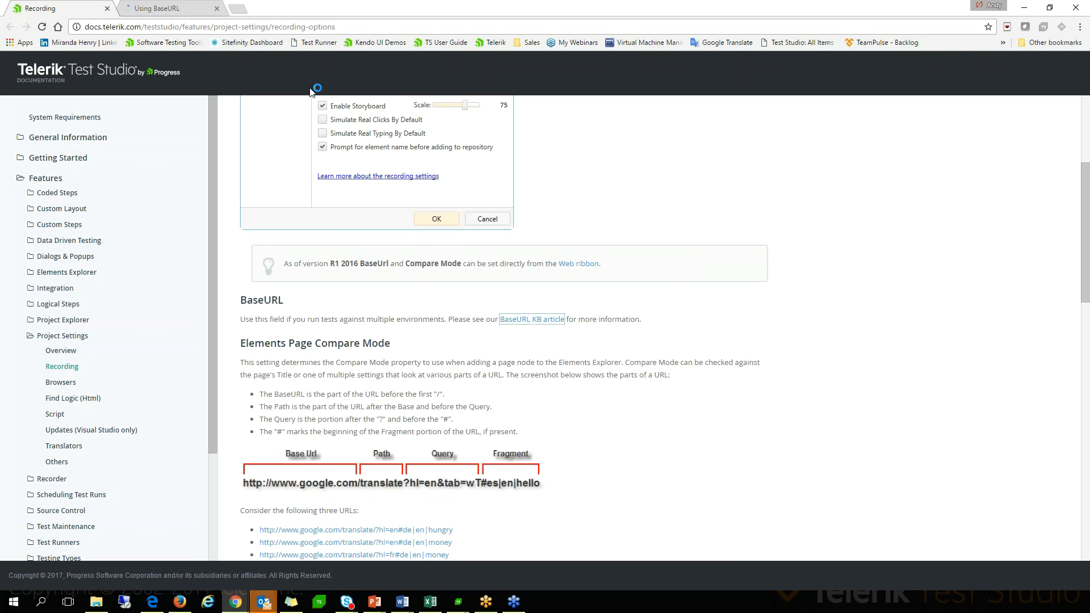
{"action": "left_click", "coordinate": [183, 12]}
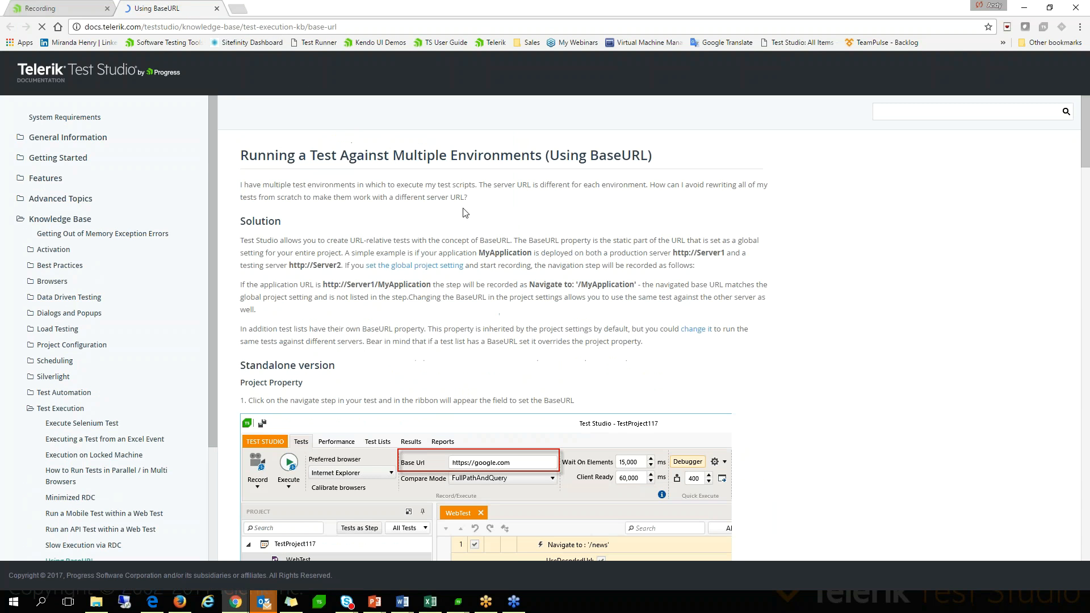
{"action": "scroll", "coordinate": [476, 381], "scroll_direction": "down", "scroll_amount": 2}
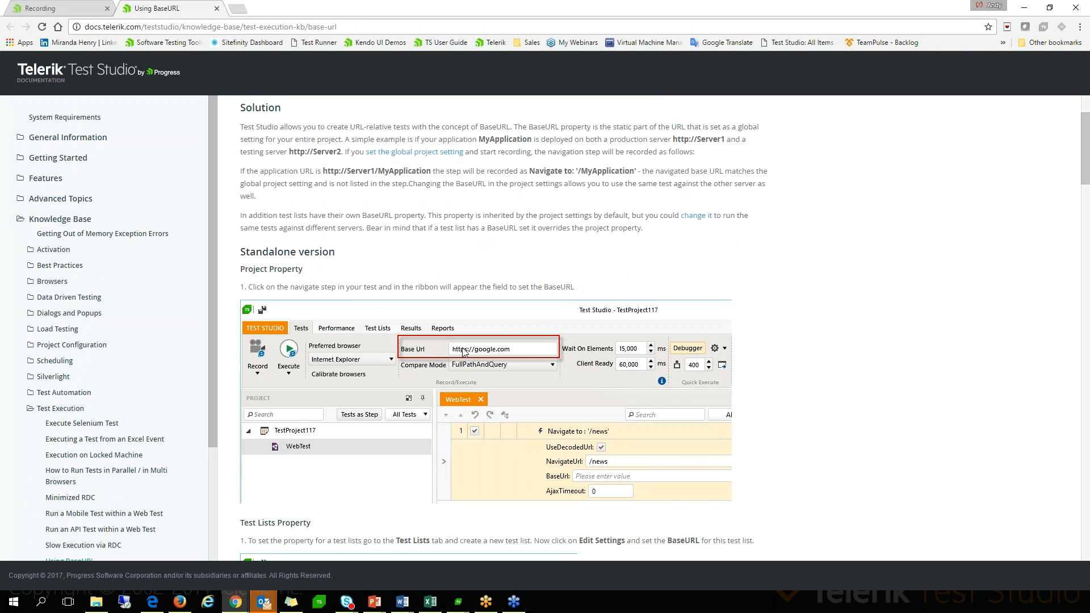
{"action": "left_click", "coordinate": [1025, 9]}
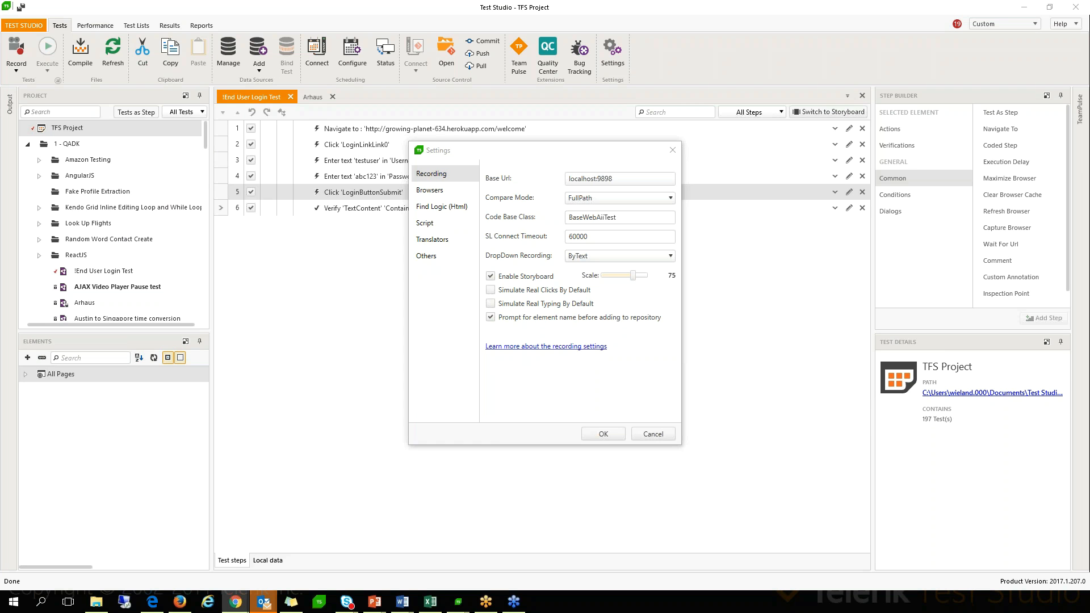
- Review the Base Url and Compare Mode choices in the Recording settings, and switch to the browser's Recording documentation to read how each mode compares URLs
{"action": "left_click", "coordinate": [615, 178]}
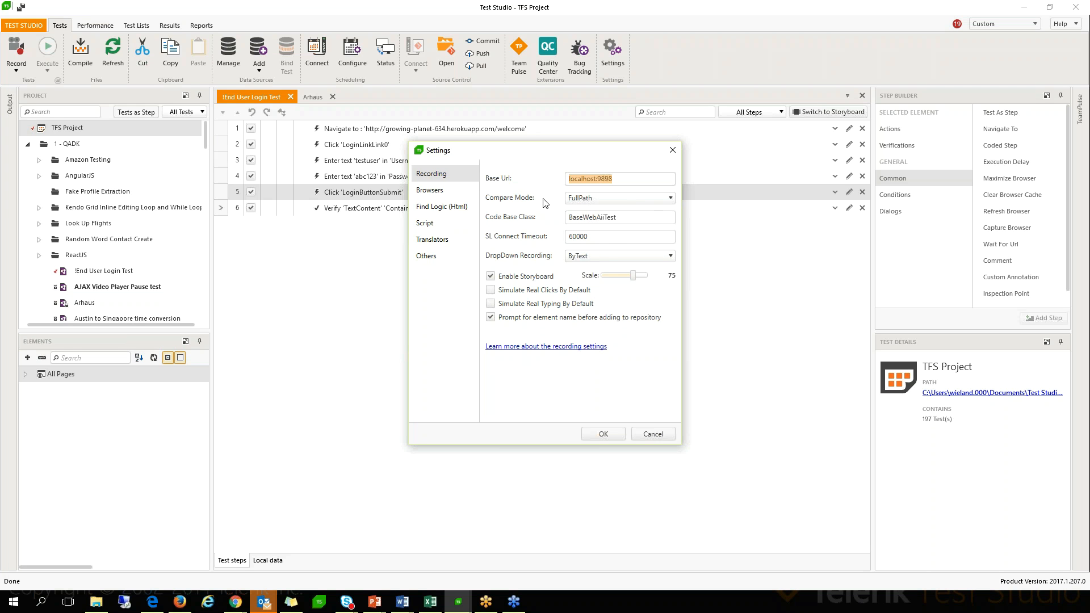
{"action": "left_click", "coordinate": [618, 198]}
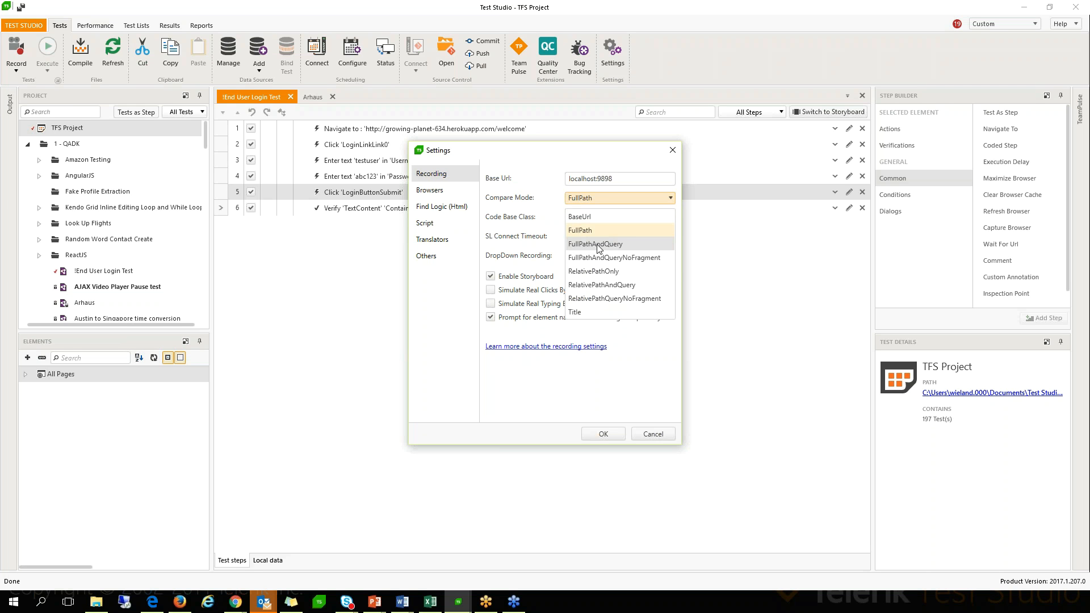
{"action": "key", "text": "Escape"}
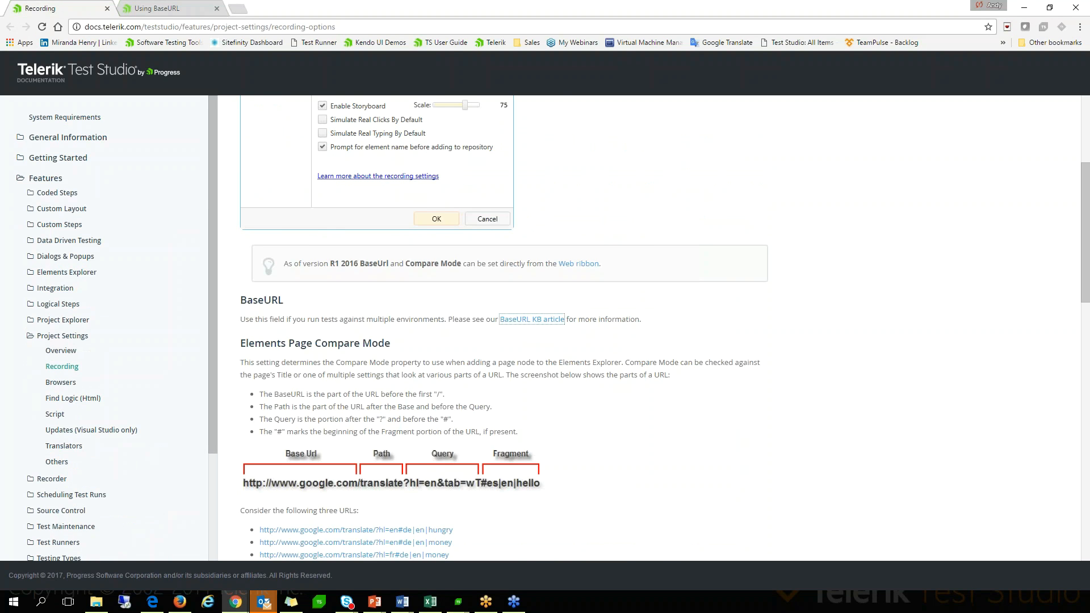
{"action": "scroll", "coordinate": [361, 231], "scroll_direction": "down", "scroll_amount": 4}
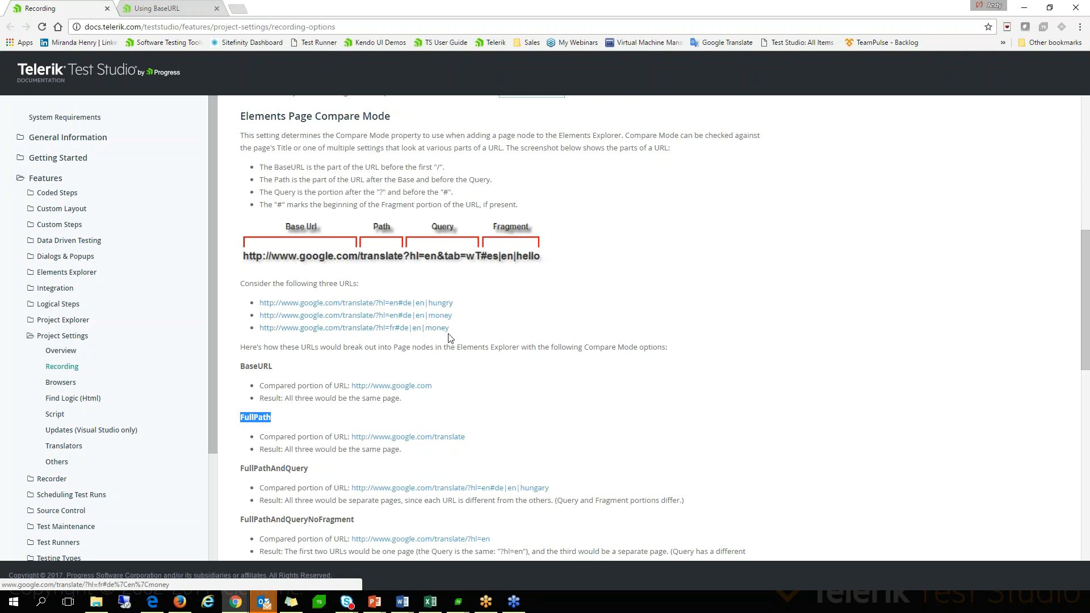
{"action": "scroll", "coordinate": [449, 337], "scroll_direction": "down", "scroll_amount": 1}
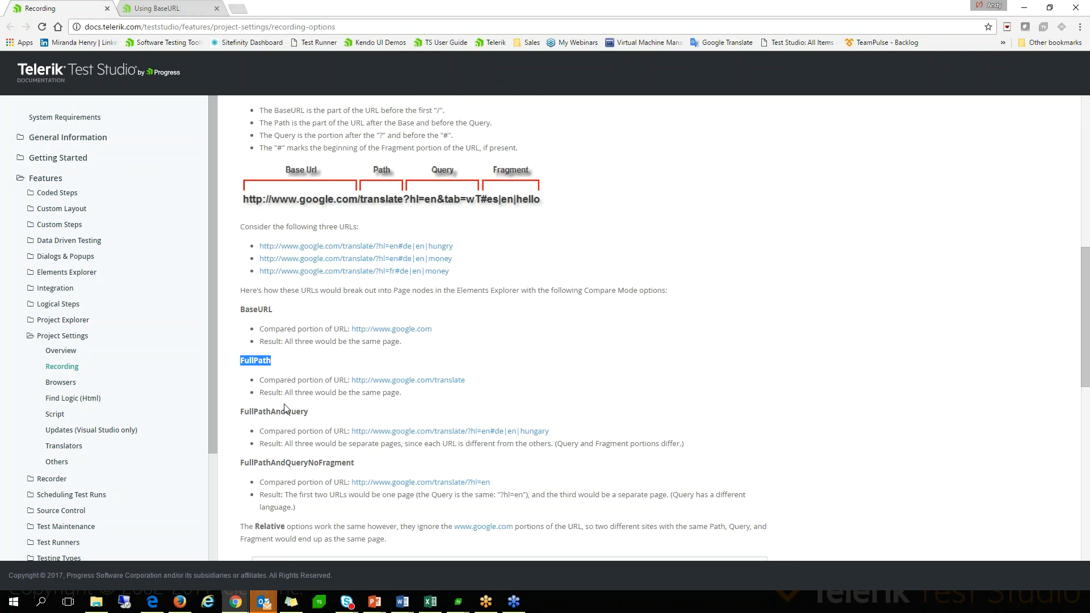
- Read the Recording documentation's Compare Mode examples, Relative and Title options, and the remaining sections through Element Repository
{"action": "scroll", "coordinate": [285, 409], "scroll_direction": "down", "scroll_amount": 1}
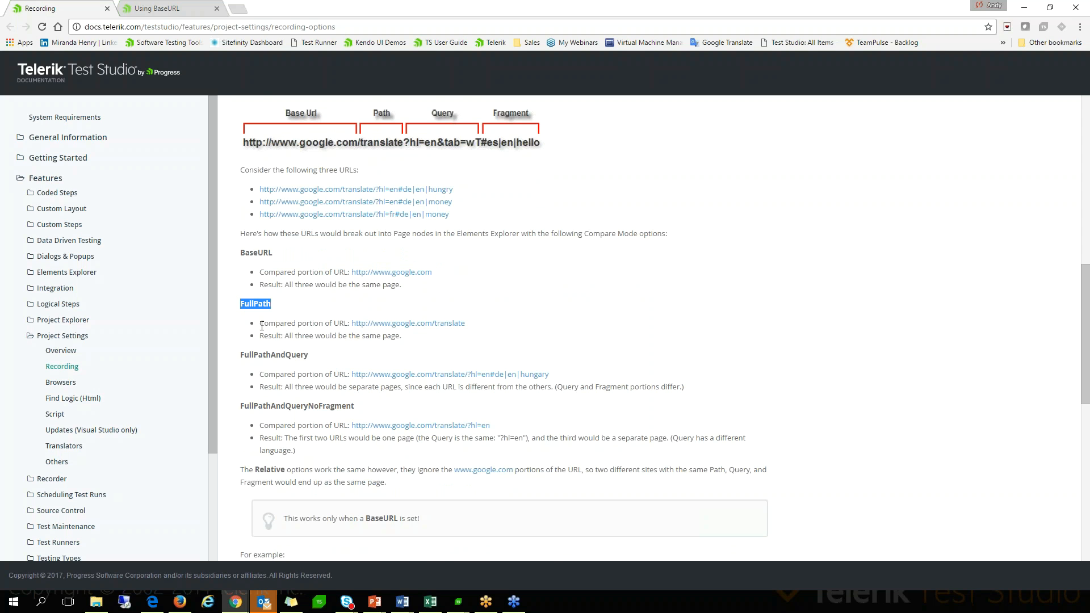
{"action": "scroll", "coordinate": [262, 325], "scroll_direction": "down", "scroll_amount": 3}
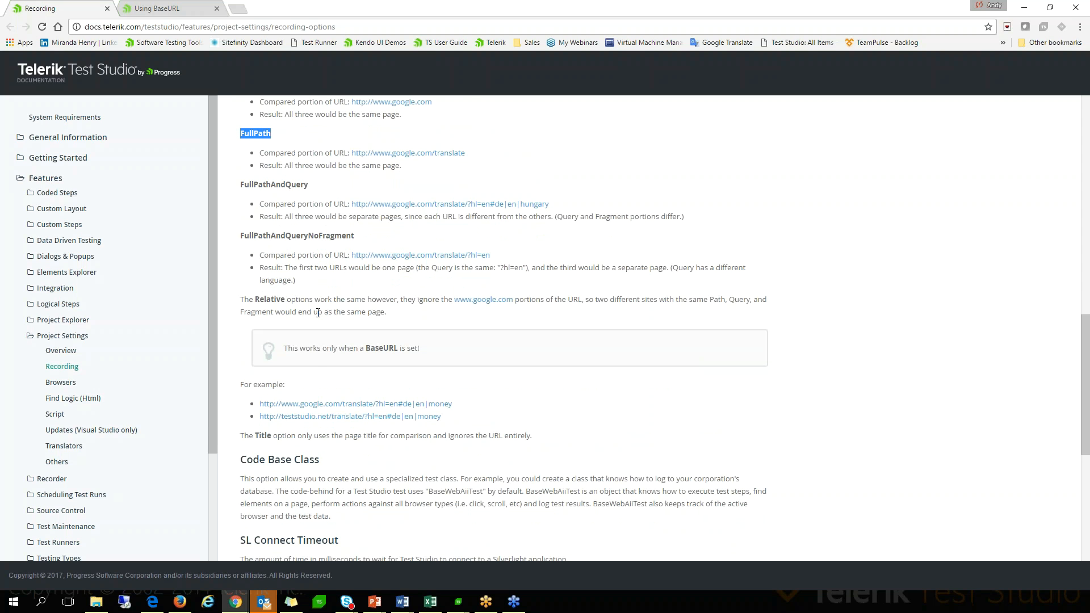
{"action": "scroll", "coordinate": [318, 313], "scroll_direction": "down", "scroll_amount": 6}
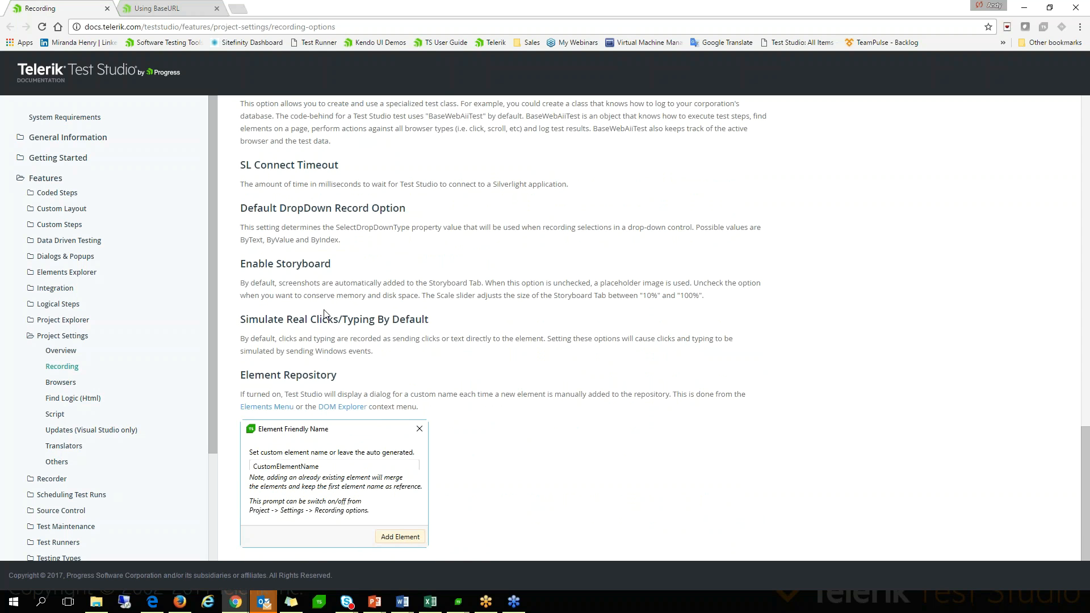
{"action": "scroll", "coordinate": [324, 314], "scroll_direction": "up", "scroll_amount": 15}
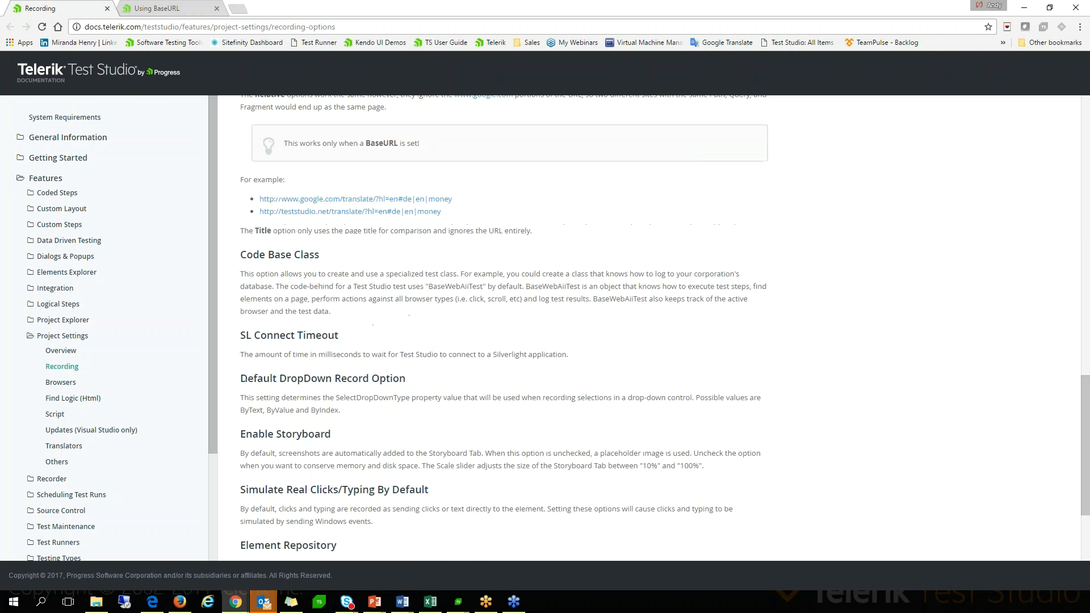
- Search the documentation for "merge", open the Merge Page Nodes article in a new browser tab, and select its URL
{"action": "left_click", "coordinate": [892, 111]}
{"action": "type", "text": "merg"}
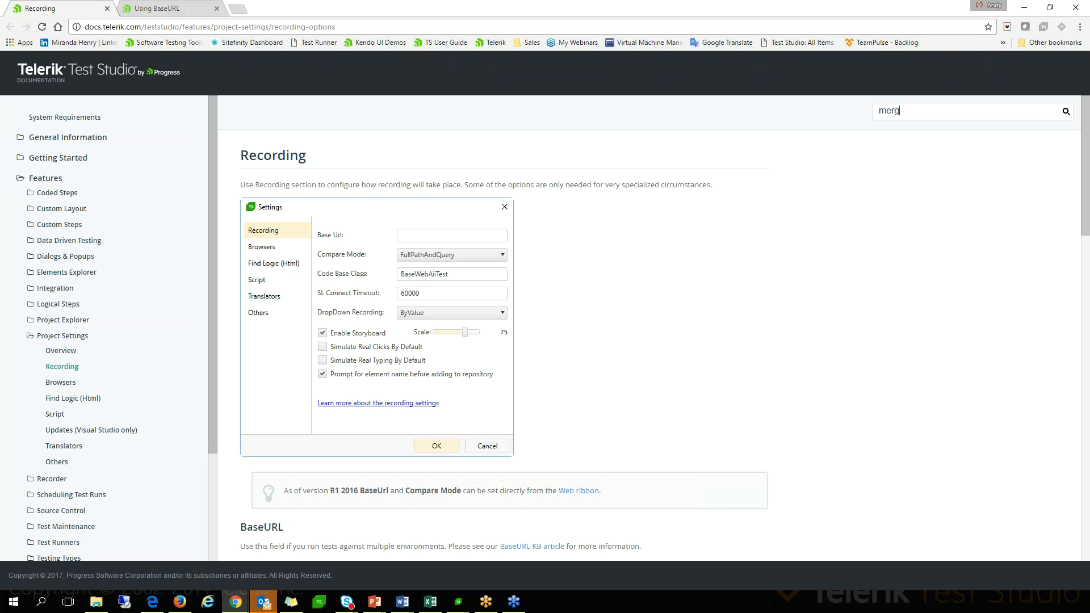
{"action": "type", "text": "e"}
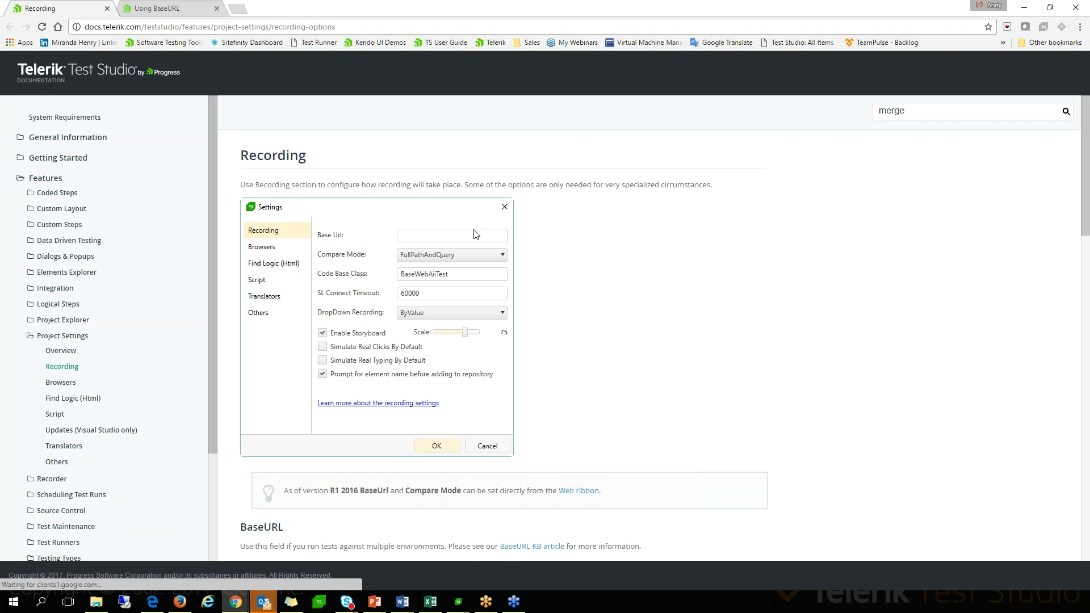
{"action": "key", "text": "Return"}
{"action": "left_click", "coordinate": [193, 157]}
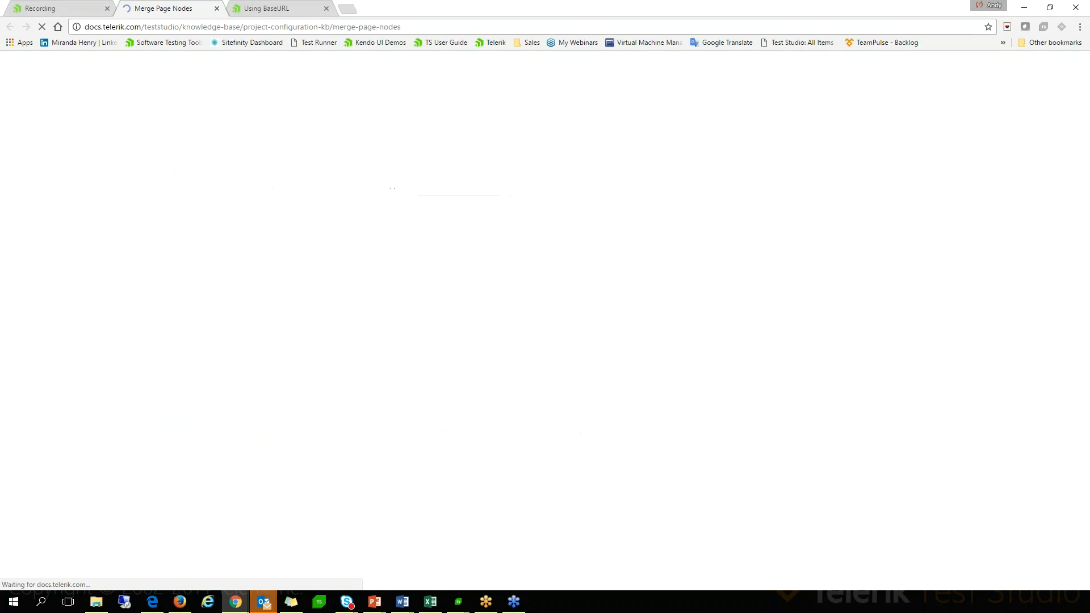
{"action": "left_click", "coordinate": [255, 29]}
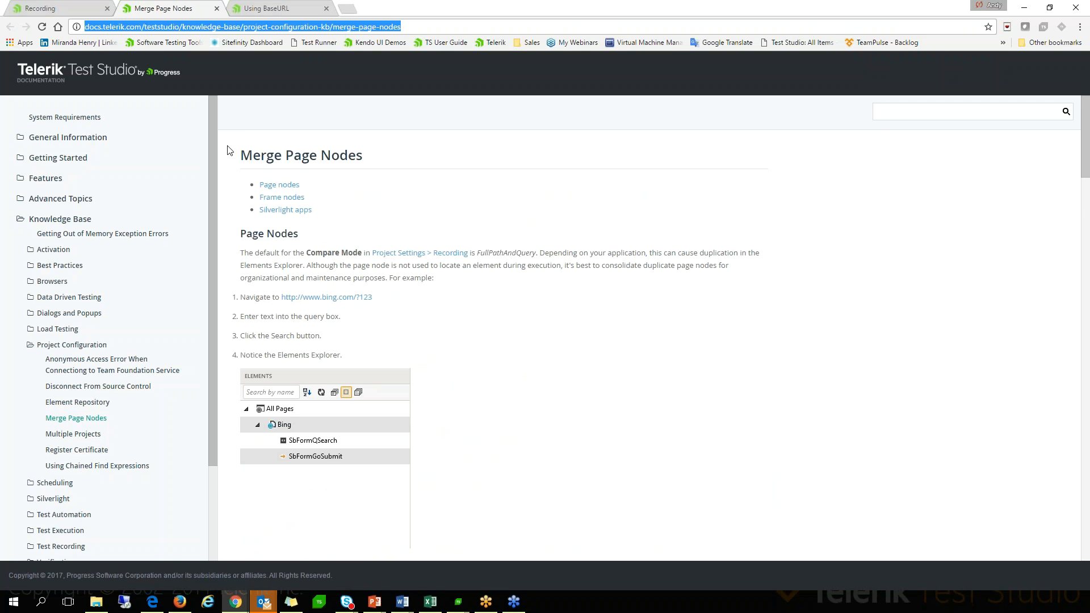
- Read the Merge Page Nodes article on preventing duplicate page nodes with the FullPath Compare Mode and merging existing duplicates
{"action": "scroll", "coordinate": [448, 289], "scroll_direction": "down", "scroll_amount": 3}
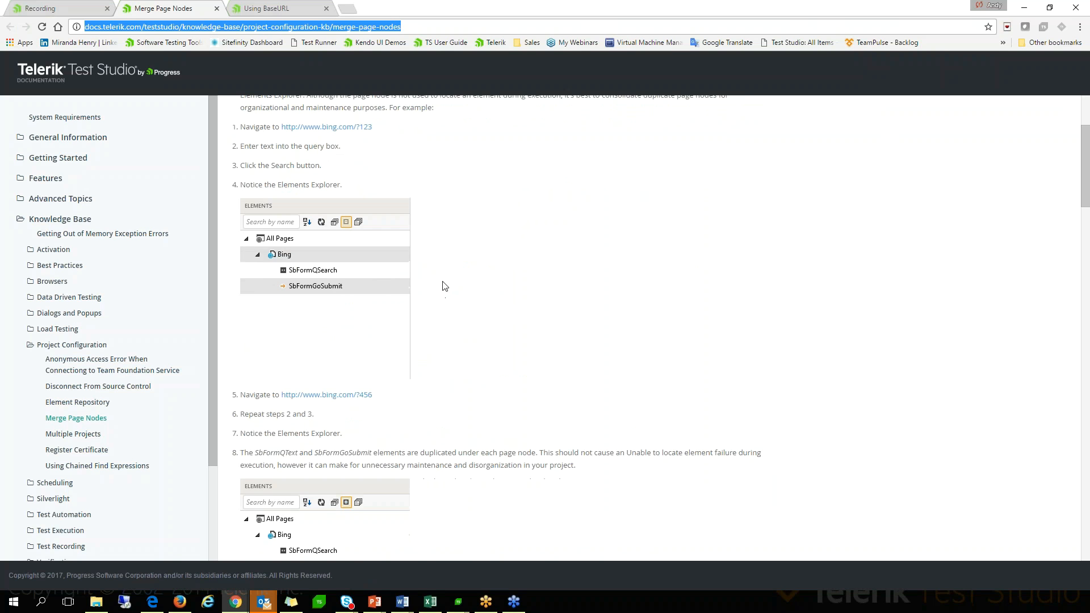
{"action": "scroll", "coordinate": [440, 287], "scroll_direction": "up", "scroll_amount": 2}
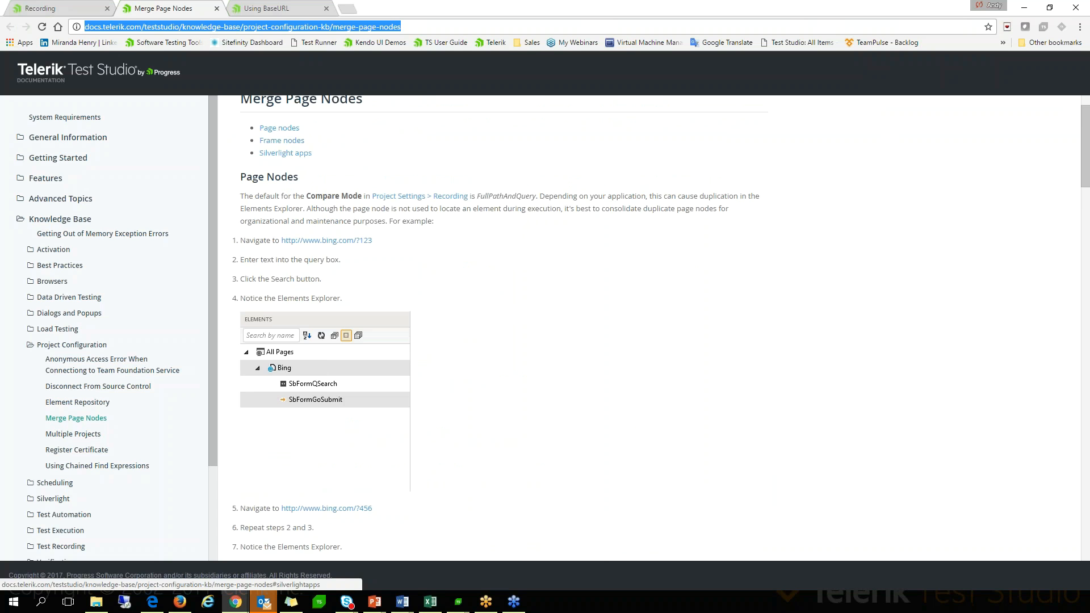
{"action": "scroll", "coordinate": [407, 309], "scroll_direction": "down", "scroll_amount": 3}
{"action": "scroll", "coordinate": [407, 309], "scroll_direction": "down", "scroll_amount": 5}
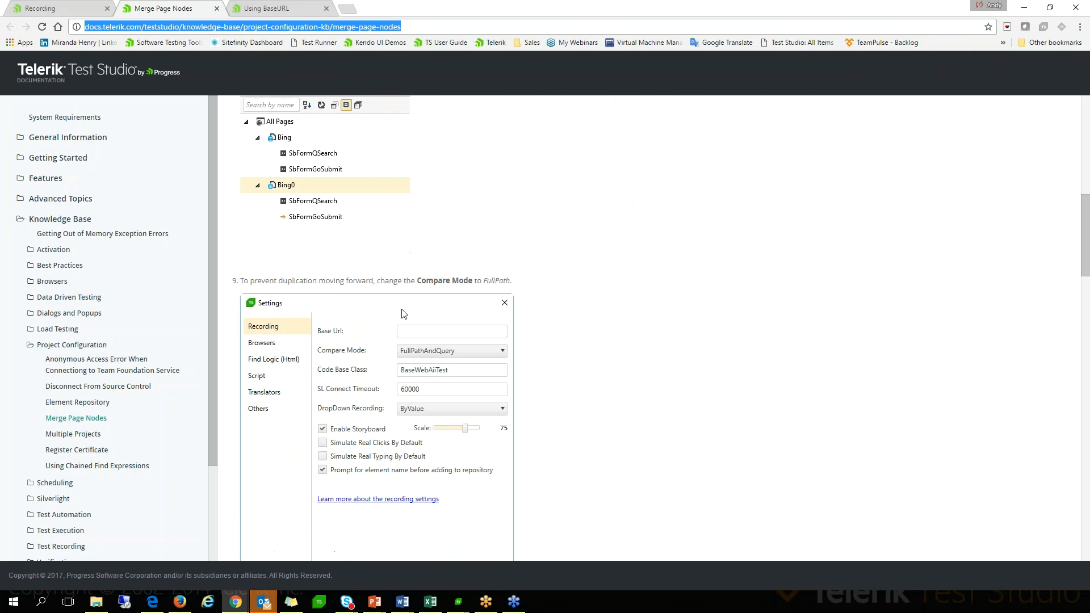
{"action": "scroll", "coordinate": [401, 313], "scroll_direction": "down", "scroll_amount": 3}
{"action": "scroll", "coordinate": [423, 195], "scroll_direction": "up", "scroll_amount": 1}
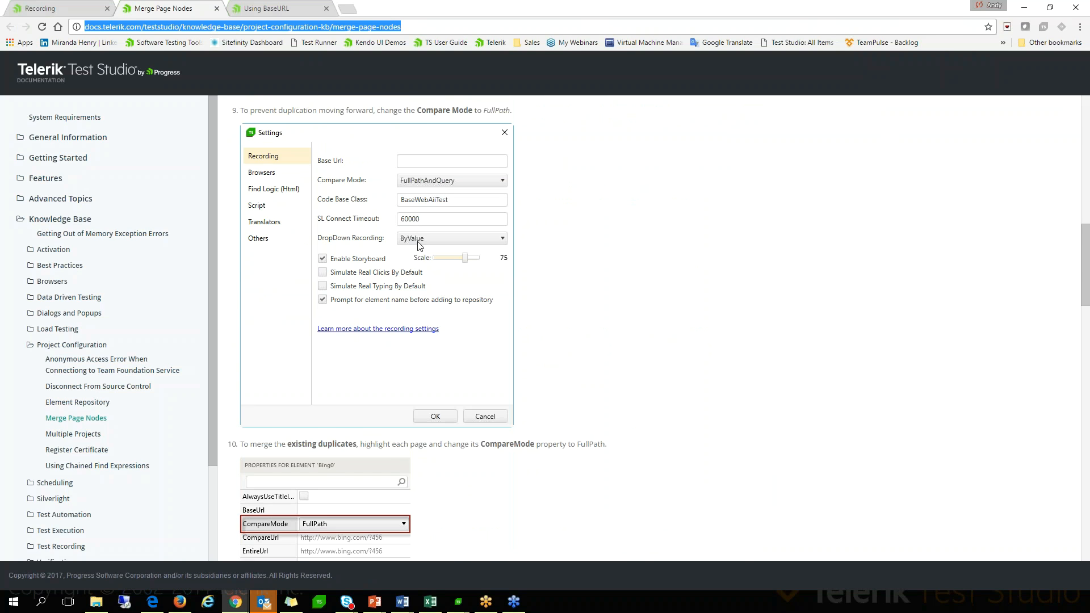
{"action": "scroll", "coordinate": [419, 244], "scroll_direction": "down", "scroll_amount": 5}
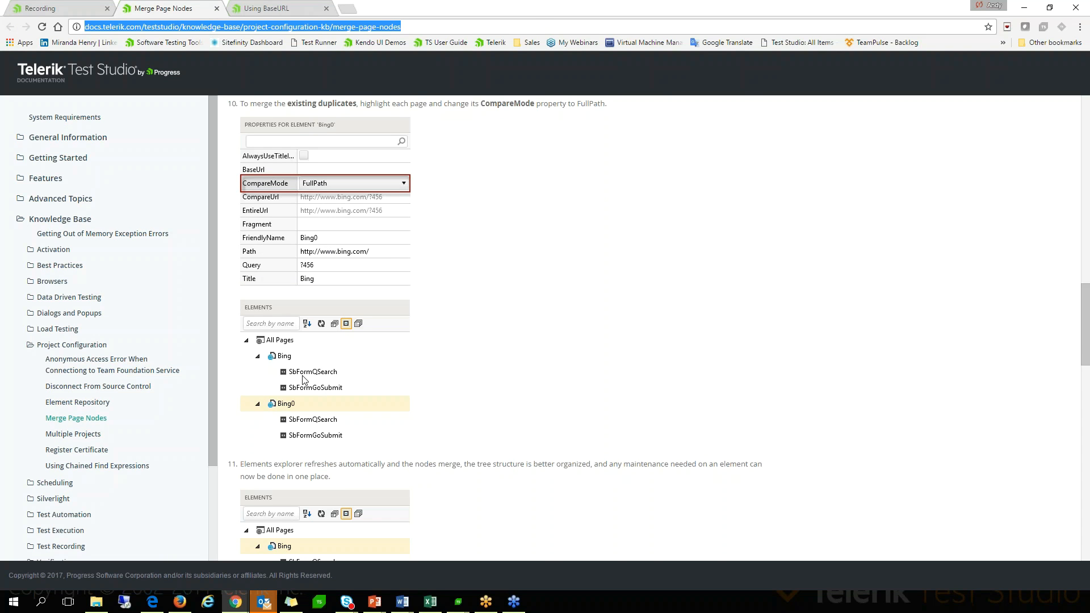
{"action": "scroll", "coordinate": [304, 380], "scroll_direction": "down", "scroll_amount": 3}
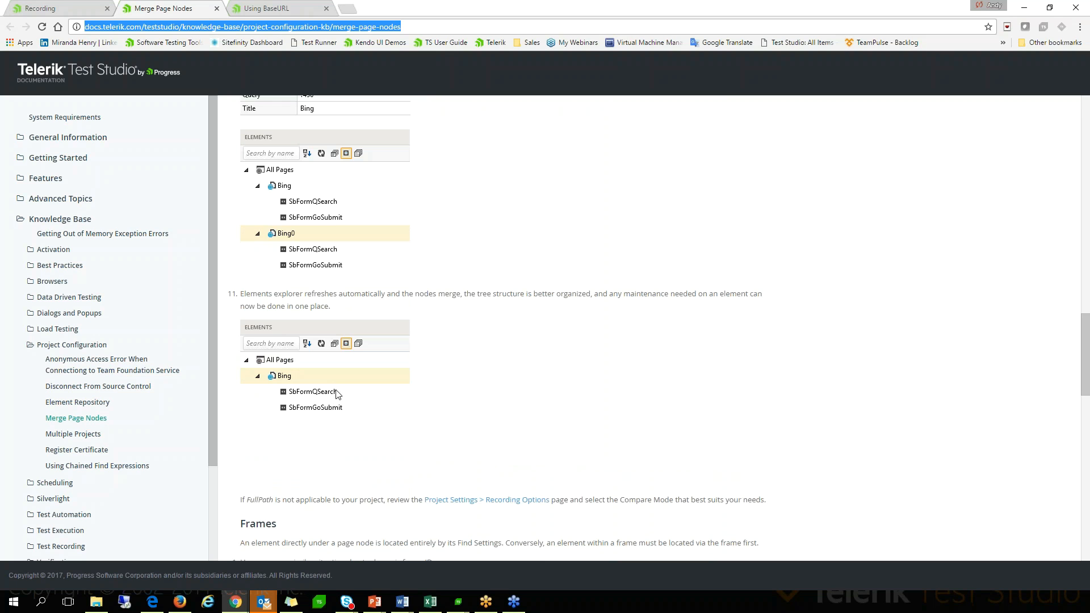
{"action": "scroll", "coordinate": [459, 513], "scroll_direction": "down", "scroll_amount": 3}
{"action": "scroll", "coordinate": [470, 287], "scroll_direction": "up", "scroll_amount": 6}
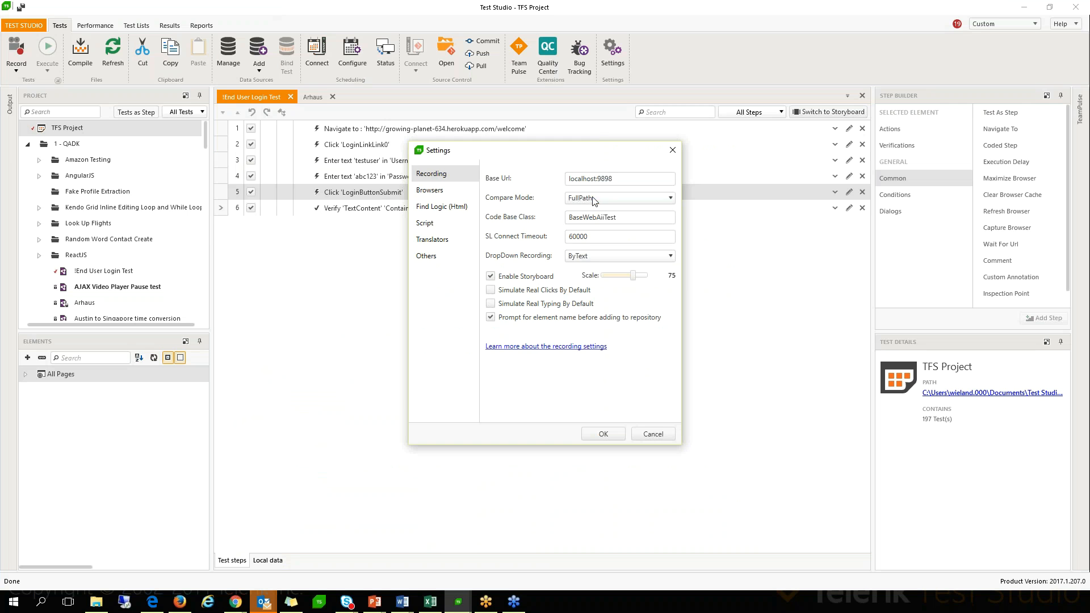
- In Test Studio's Recording settings, review the Compare Mode and DropDown Recording choices, keeping FullPath and ByText
{"action": "left_click", "coordinate": [593, 201]}
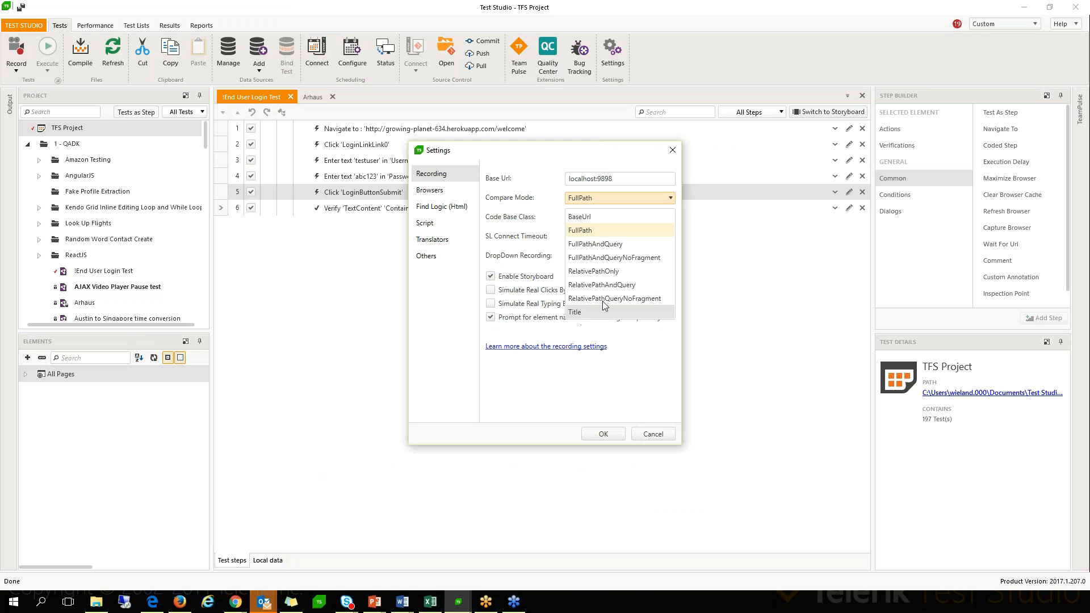
{"action": "left_click", "coordinate": [535, 226]}
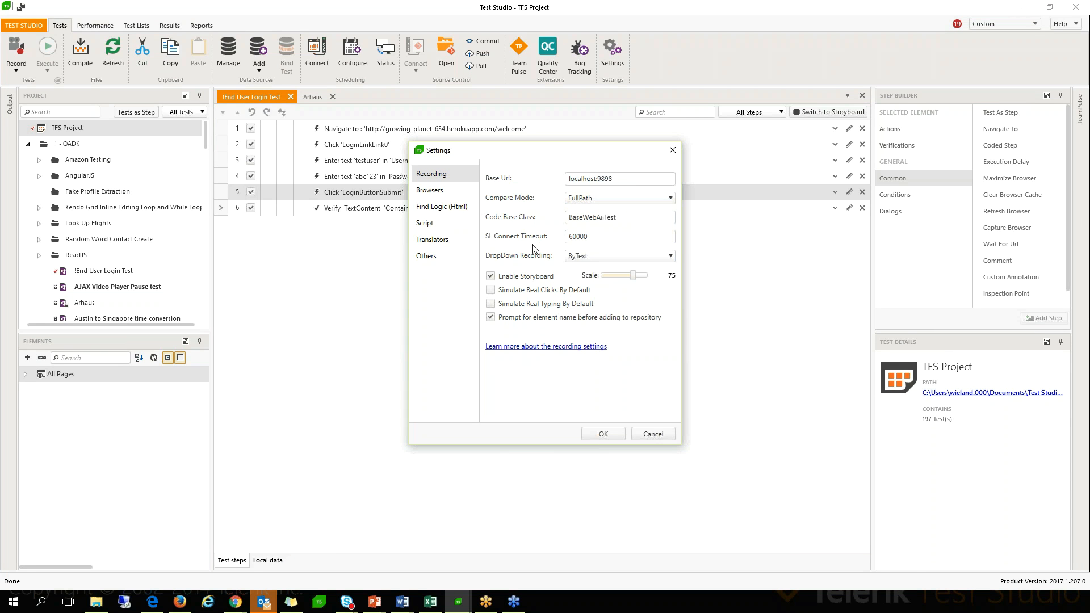
{"action": "left_click", "coordinate": [589, 258]}
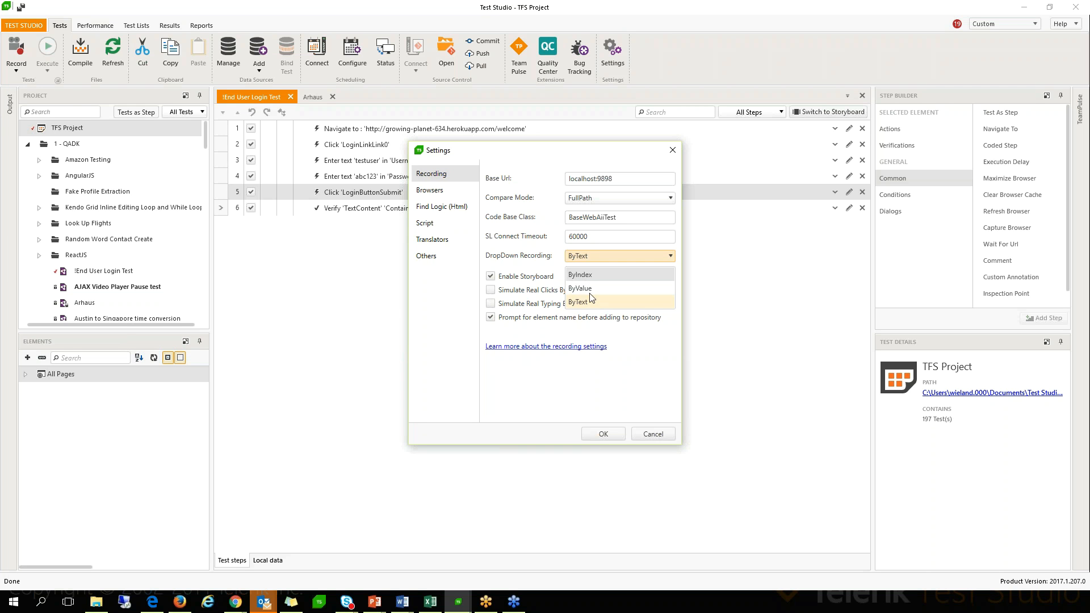
{"action": "left_click", "coordinate": [610, 303]}
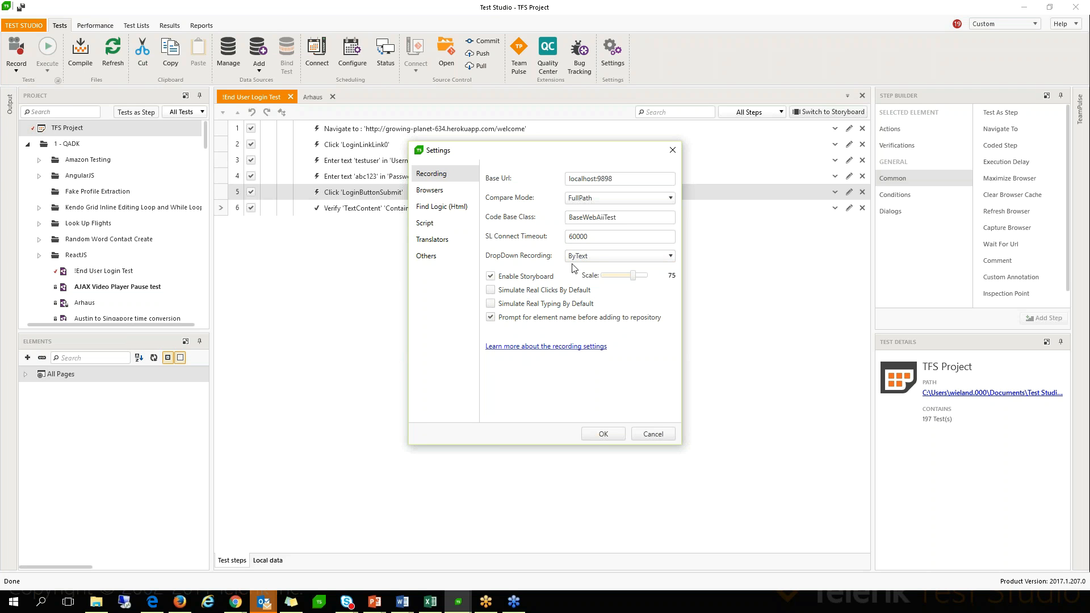
{"action": "left_click", "coordinate": [577, 258]}
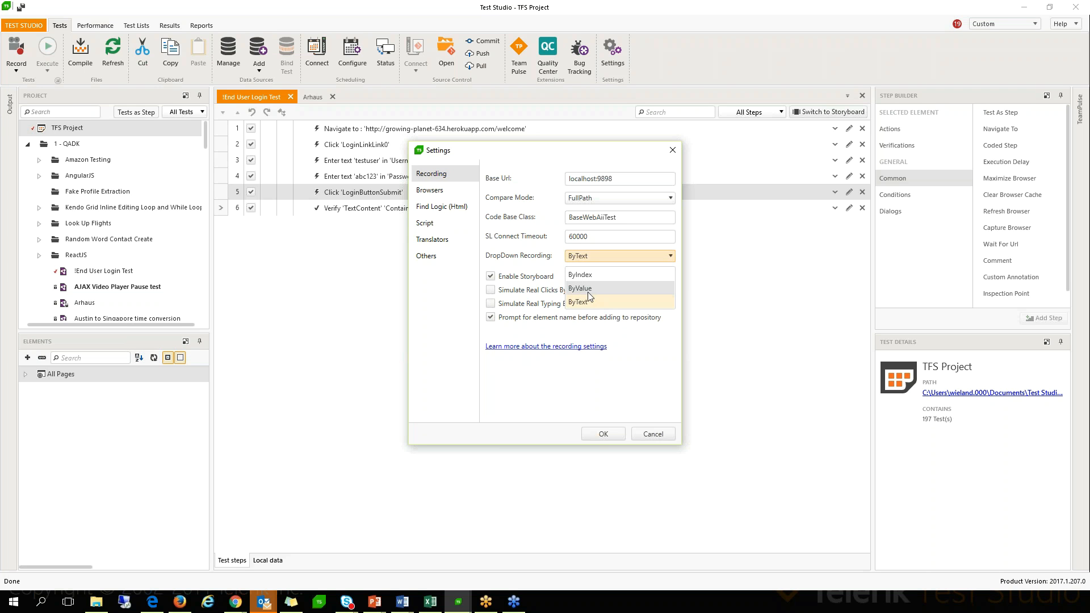
{"action": "left_click", "coordinate": [458, 292]}
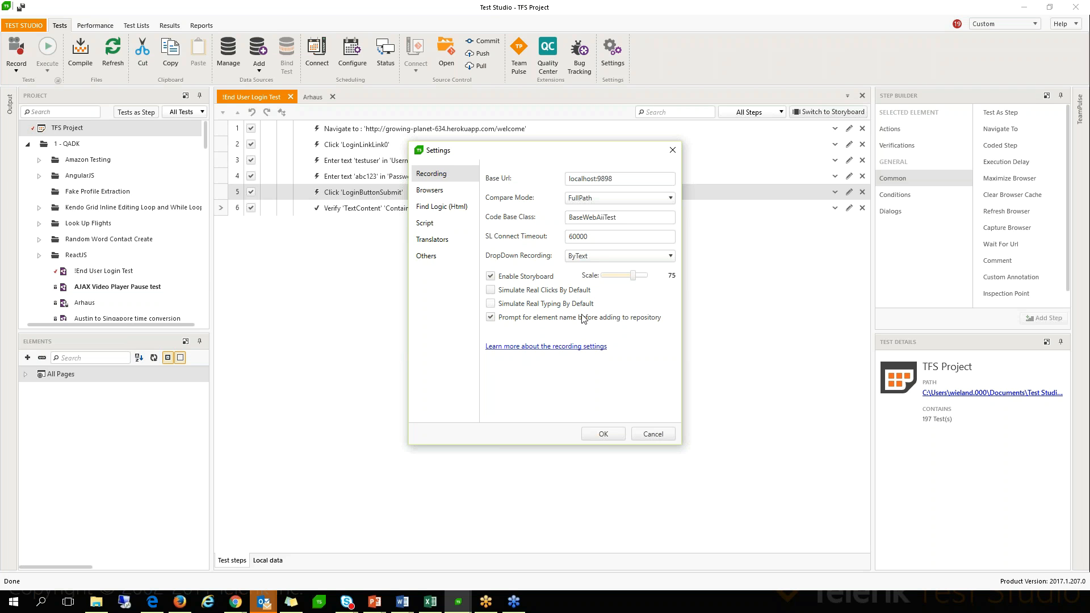
- Clear the SL Connect Timeout value and enter 60000 again
{"action": "double_click", "coordinate": [585, 236]}
{"action": "key", "text": "BackSpace"}
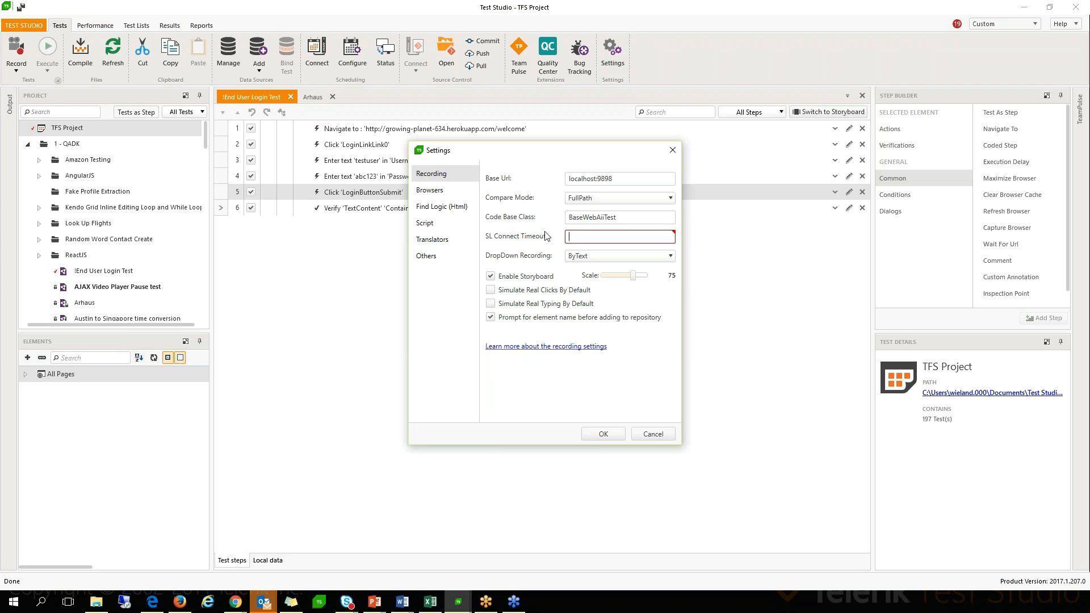
{"action": "type", "text": "60000"}
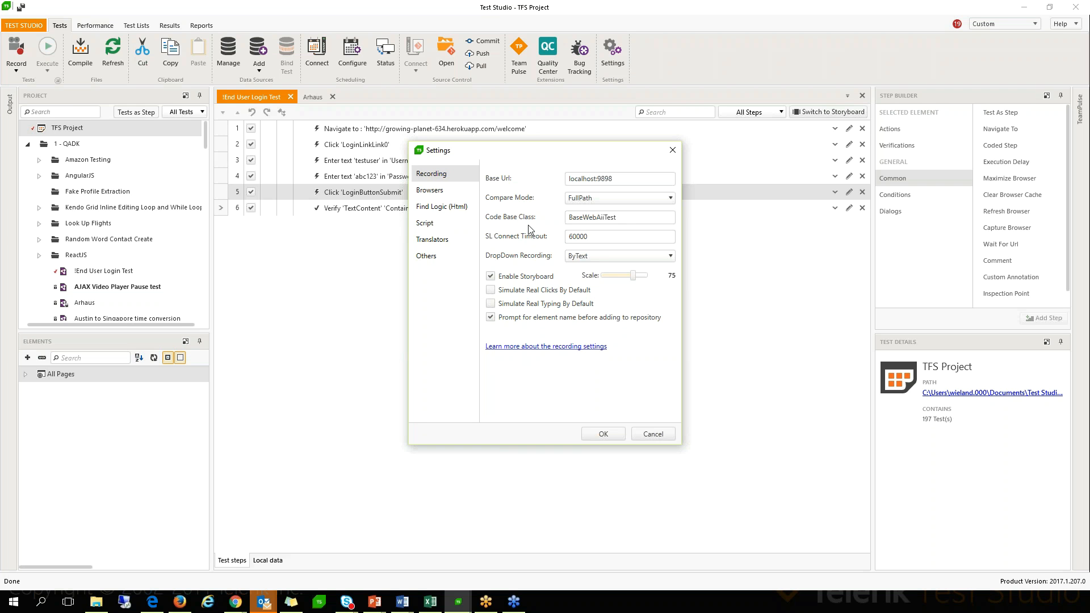
- Toggle the Simulate Real Typing By Default and Simulate Real Clicks By Default options in the Recording settings
{"action": "left_click", "coordinate": [491, 303]}
{"action": "left_click", "coordinate": [491, 290]}
{"action": "left_click", "coordinate": [494, 304]}
- Review the preferred browser and calibration options in the Browsers settings, and open the Find Logic (Html) settings
{"action": "left_click", "coordinate": [435, 196]}
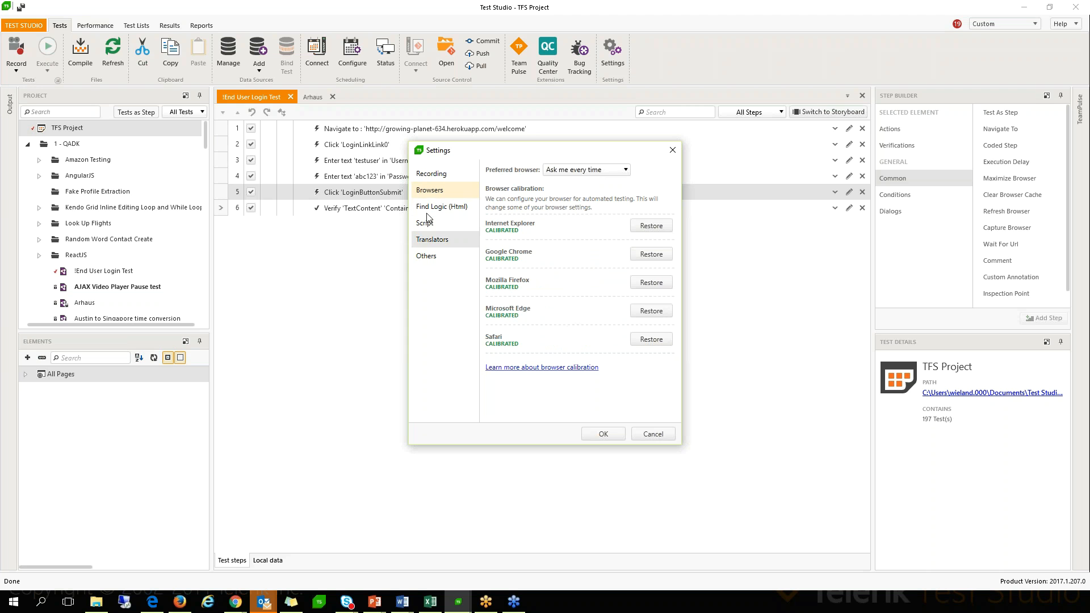
{"action": "left_click", "coordinate": [435, 209]}
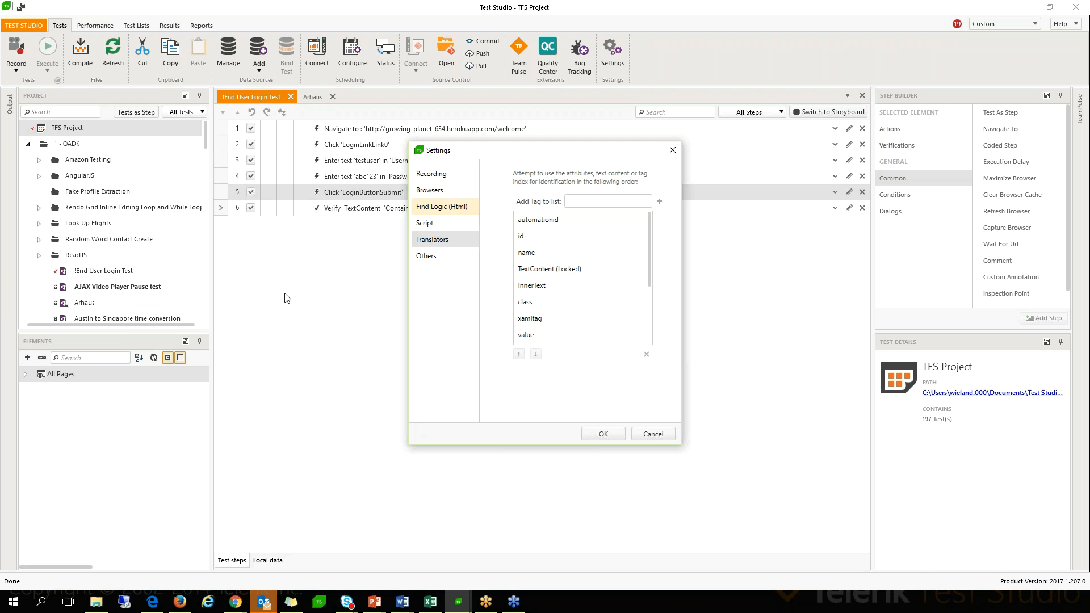
- Move the id attribute down the find logic order to directly above value
{"action": "left_click", "coordinate": [532, 235]}
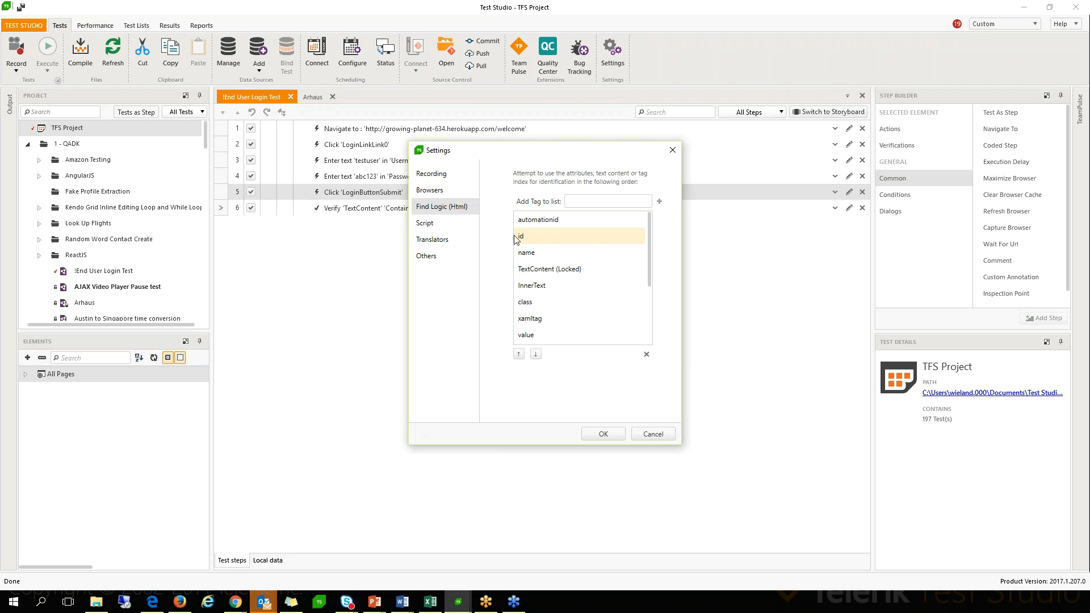
{"action": "left_click", "coordinate": [535, 354]}
{"action": "left_click", "coordinate": [535, 354]}
{"action": "left_click", "coordinate": [536, 354]}
{"action": "left_click", "coordinate": [535, 354]}
{"action": "left_click", "coordinate": [535, 353]}
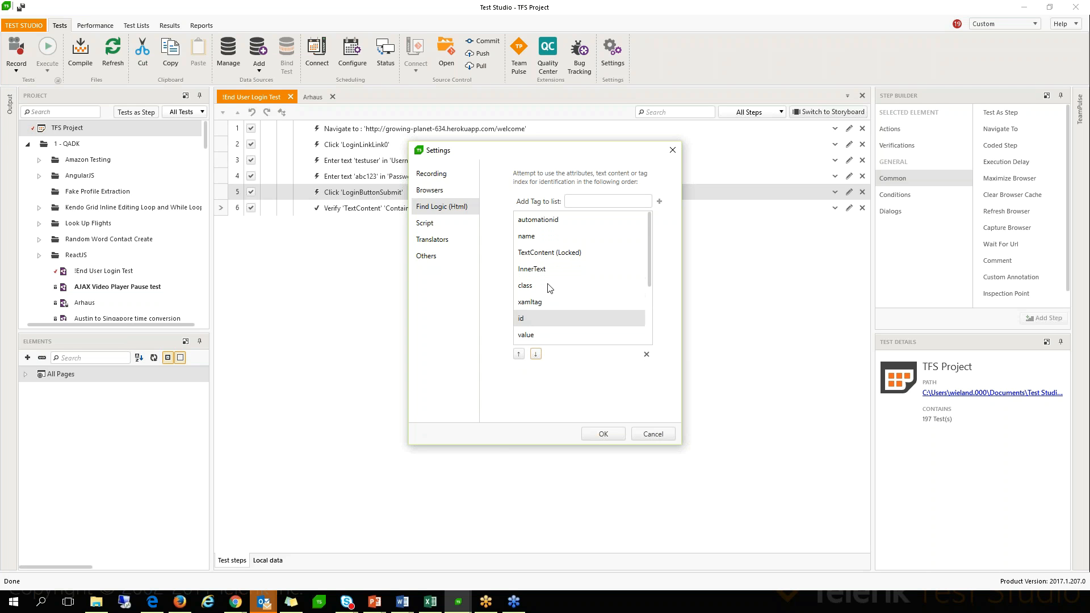
- Move the id attribute back up the find logic order to directly below automationid
{"action": "left_click", "coordinate": [534, 239]}
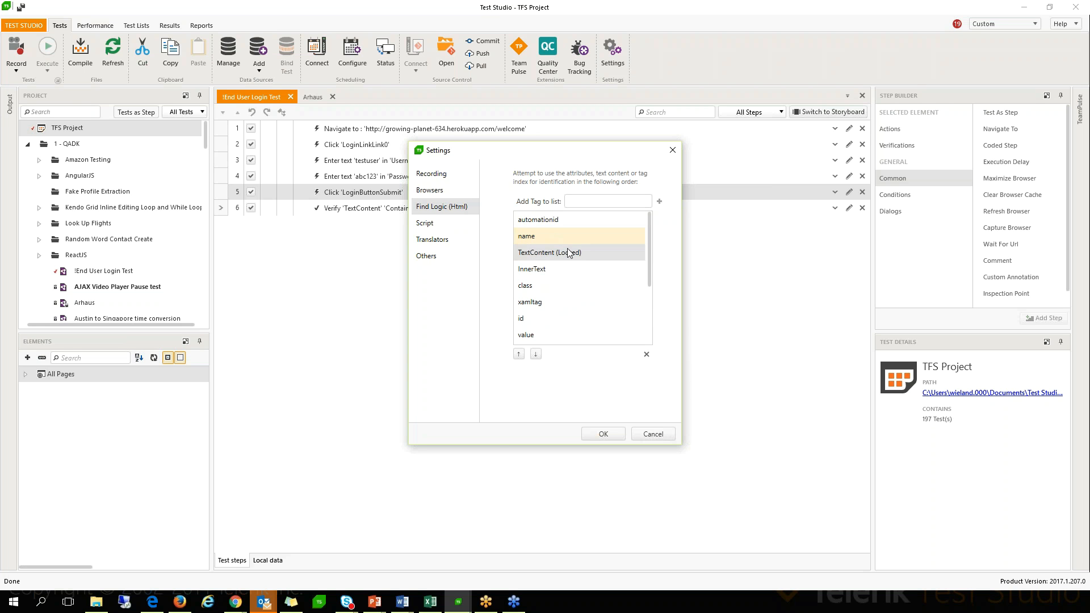
{"action": "left_click", "coordinate": [543, 319]}
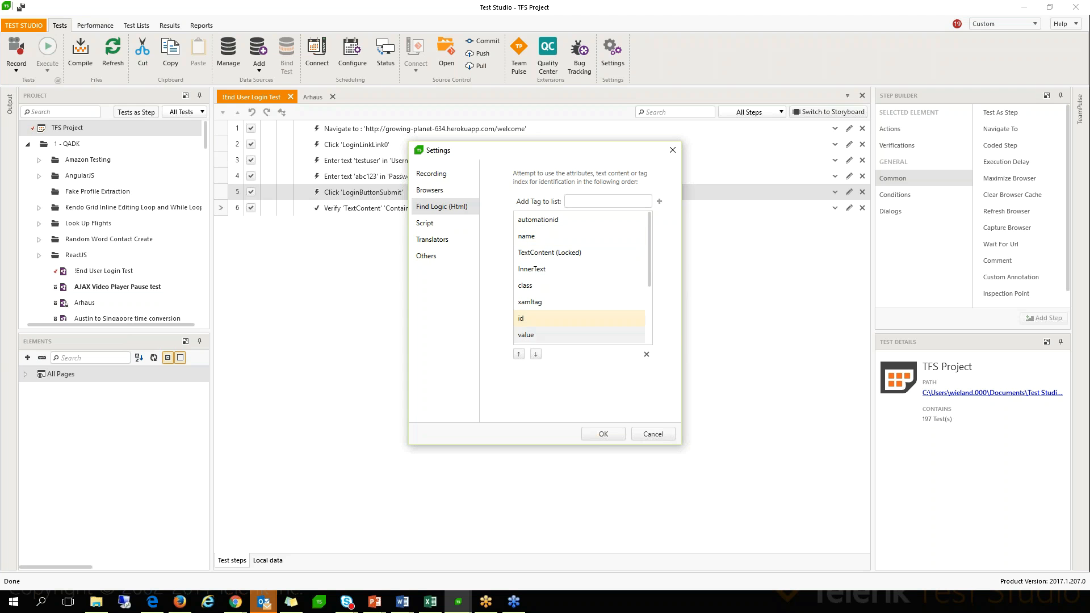
{"action": "left_click", "coordinate": [519, 353]}
{"action": "left_click", "coordinate": [519, 354]}
{"action": "left_click", "coordinate": [519, 353]}
{"action": "left_click", "coordinate": [519, 354]}
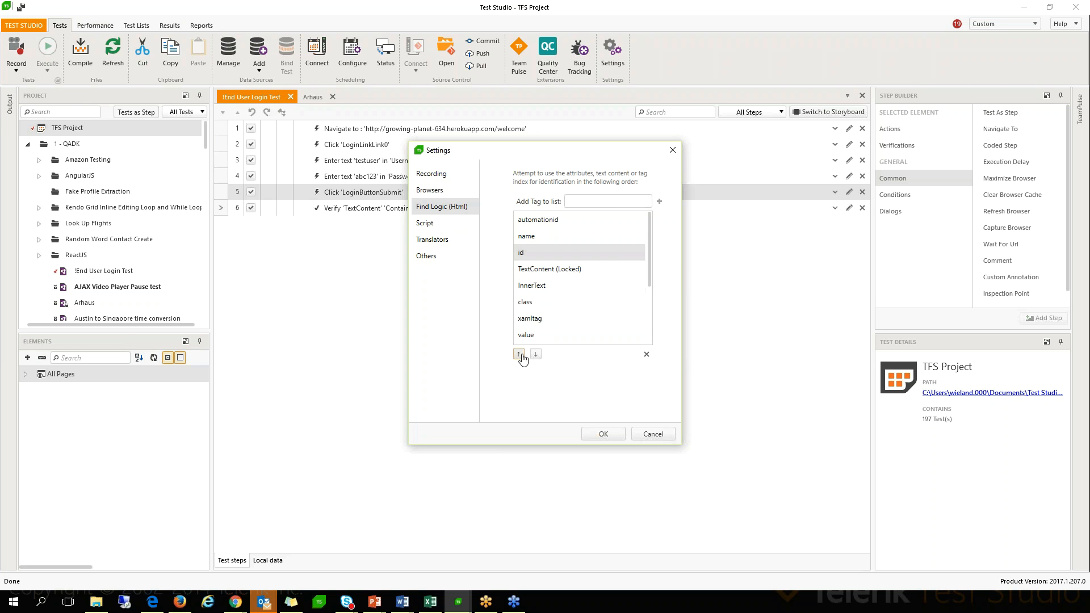
{"action": "left_click", "coordinate": [519, 354]}
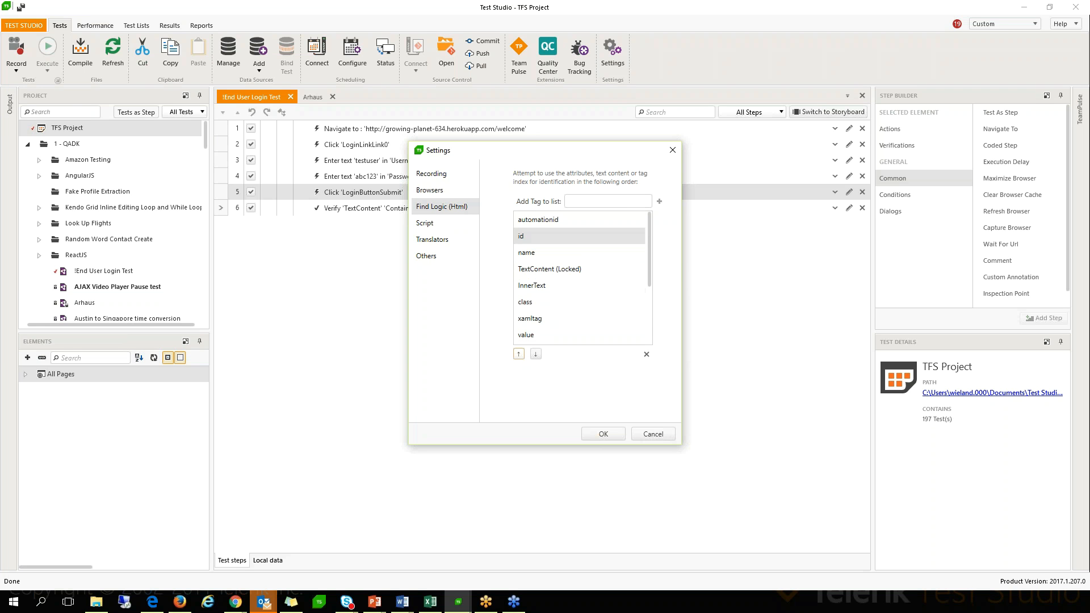
- Examine the priority of the automationid, id, name and TextContent (Locked) entries in the find logic list
{"action": "left_click", "coordinate": [530, 222]}
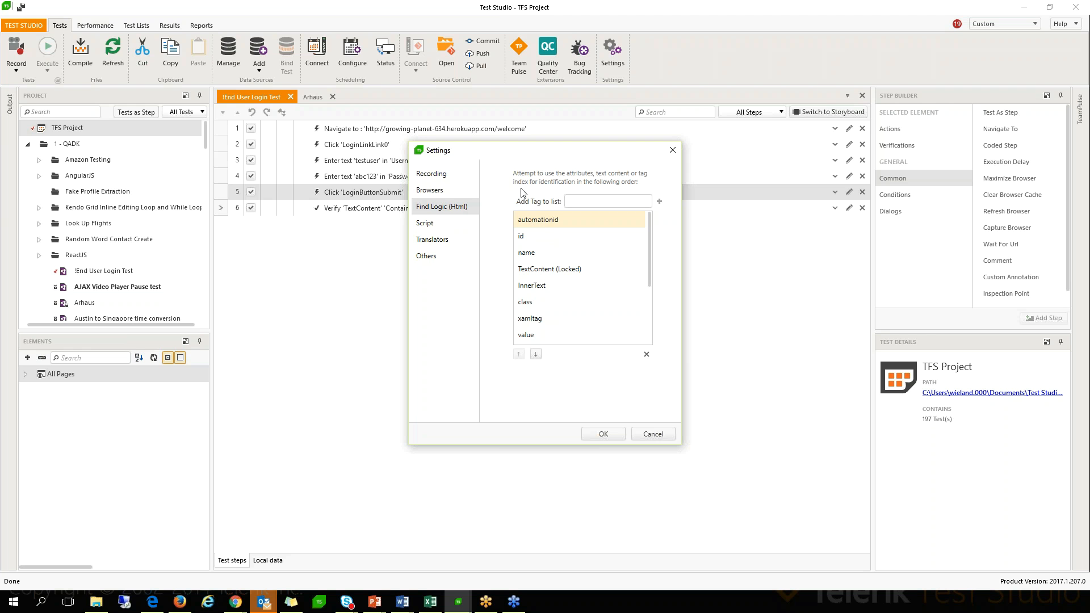
{"action": "left_click", "coordinate": [529, 242]}
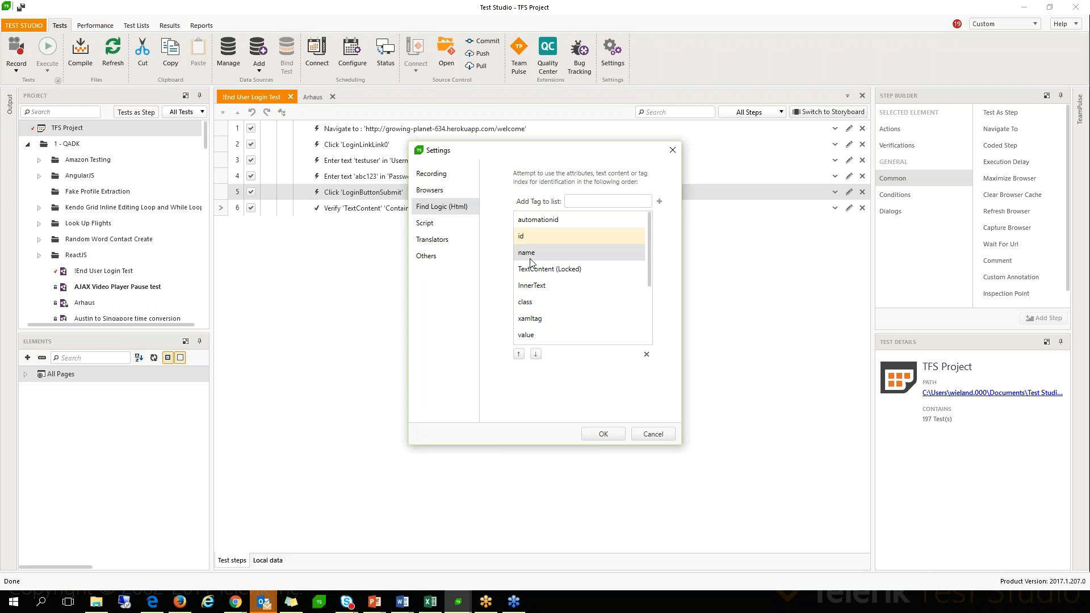
{"action": "left_click", "coordinate": [530, 261]}
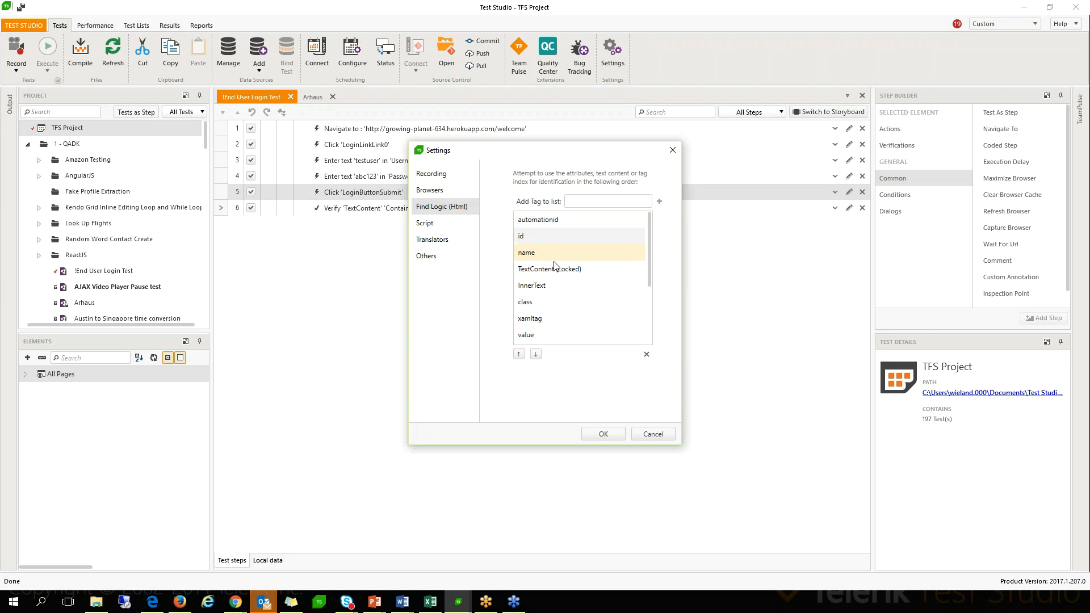
{"action": "left_click", "coordinate": [537, 273]}
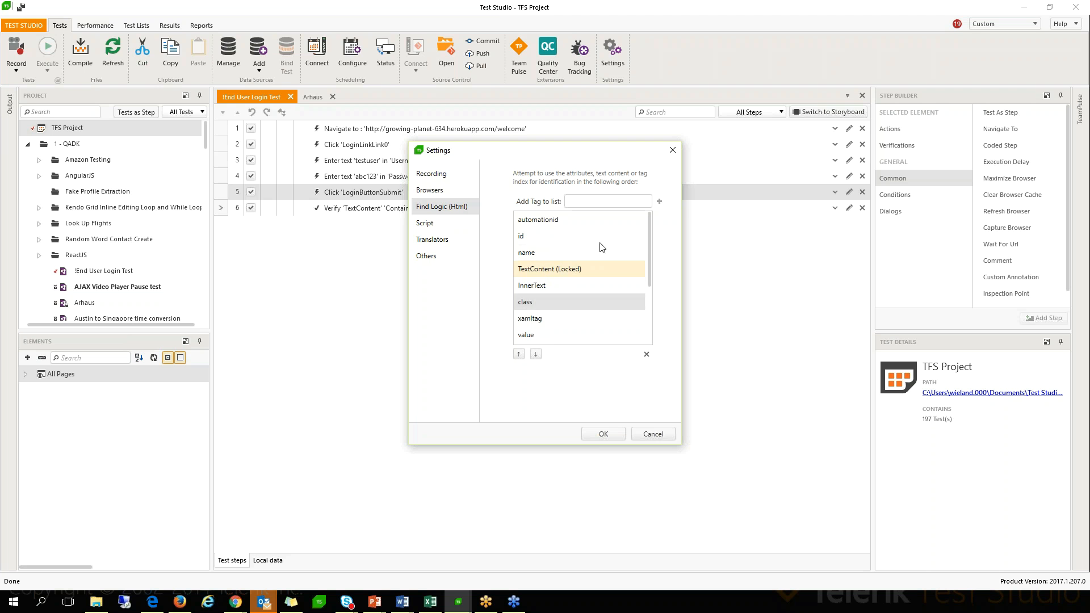
- Examine the find logic tag list and the Recording settings, and close the project settings without saving
{"action": "left_click", "coordinate": [607, 196]}
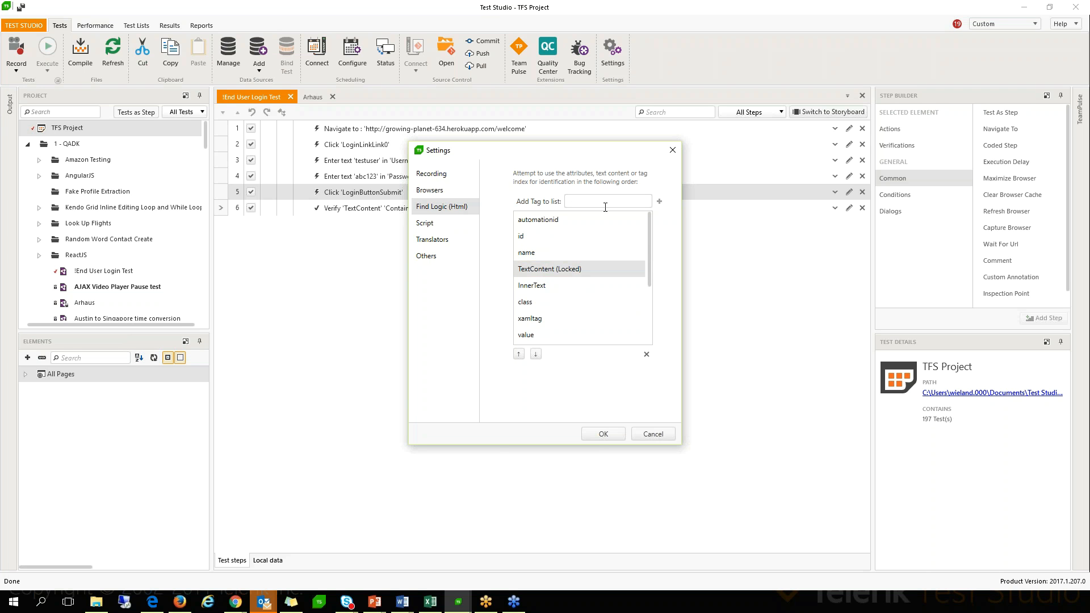
{"action": "left_click", "coordinate": [535, 286]}
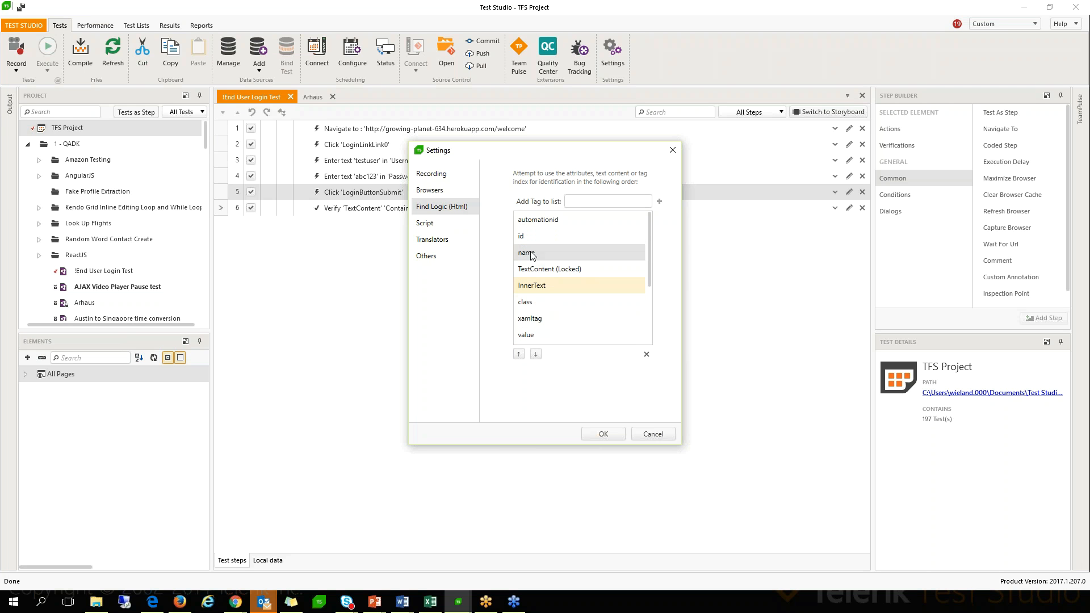
{"action": "left_click", "coordinate": [433, 179]}
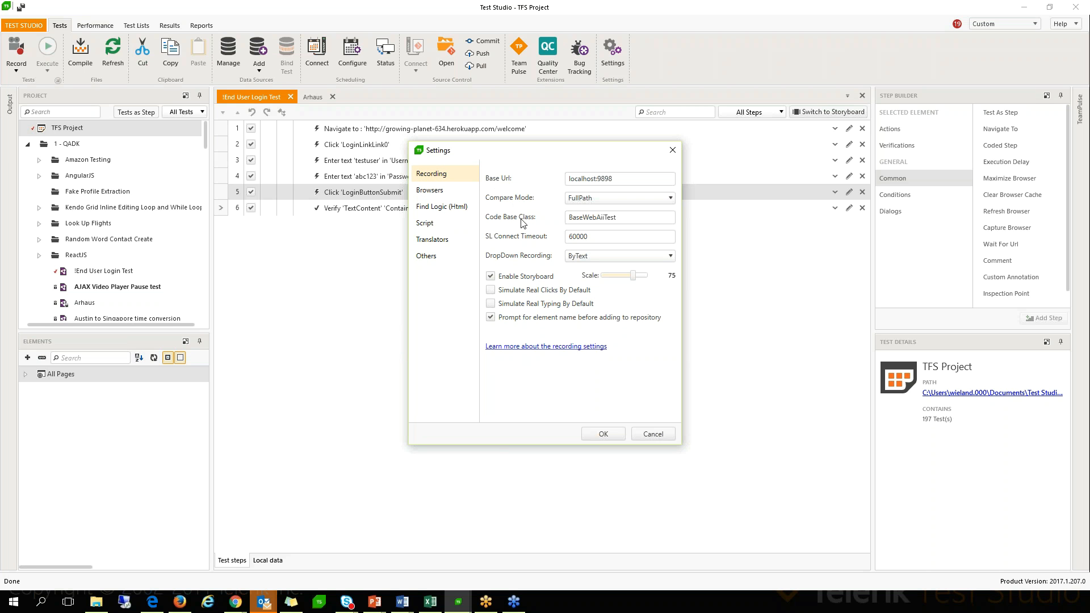
{"action": "left_click", "coordinate": [654, 435]}
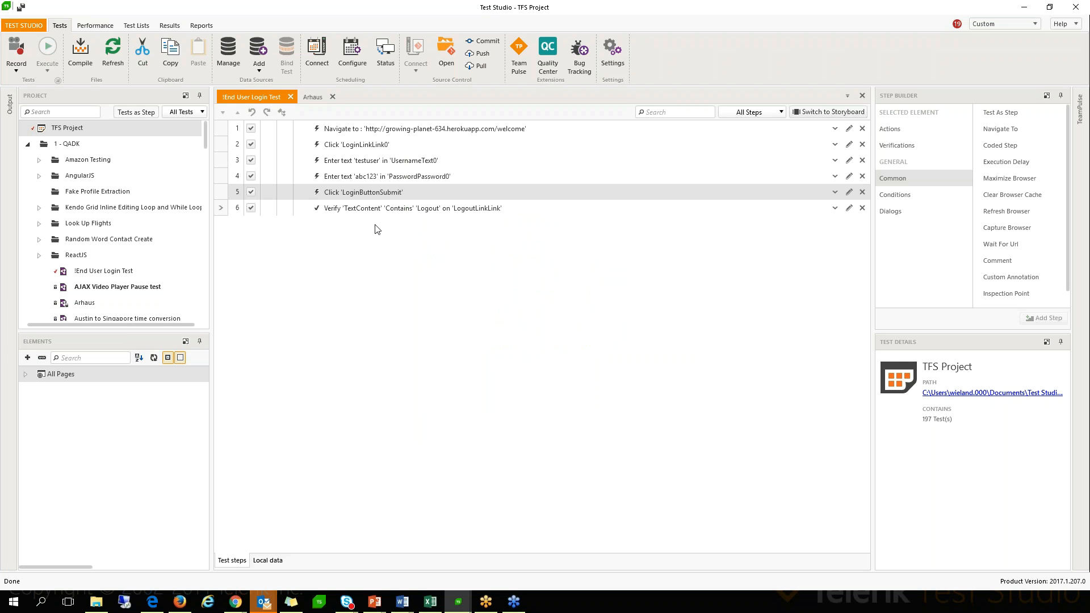
- Create a Web test in the TFS Project root with the suggested name WebTest(3)
{"action": "right_click", "coordinate": [75, 136]}
{"action": "left_click", "coordinate": [114, 144]}
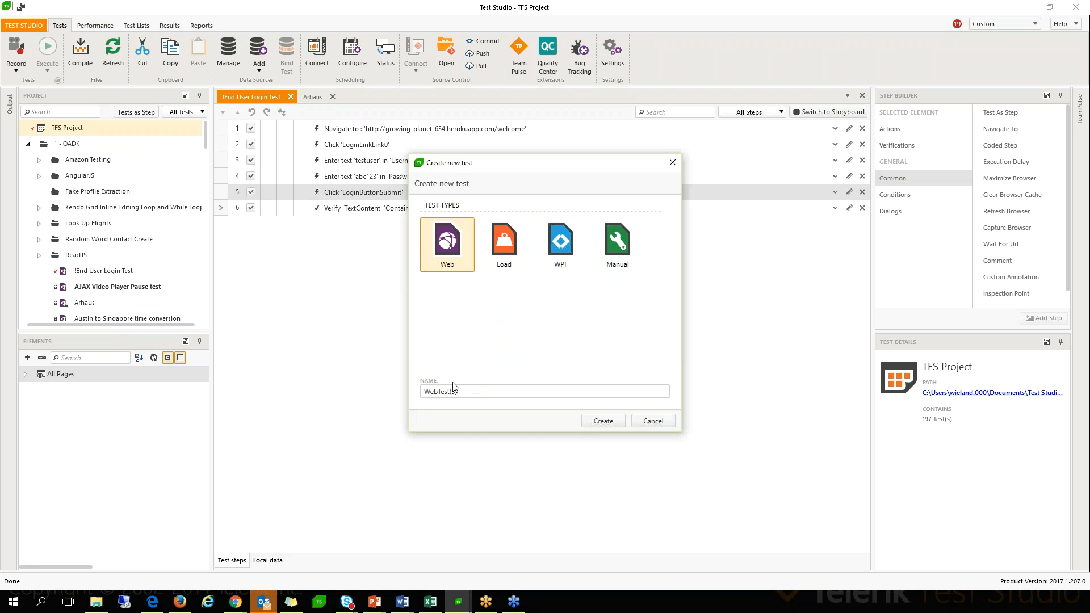
{"action": "left_click", "coordinate": [598, 421]}
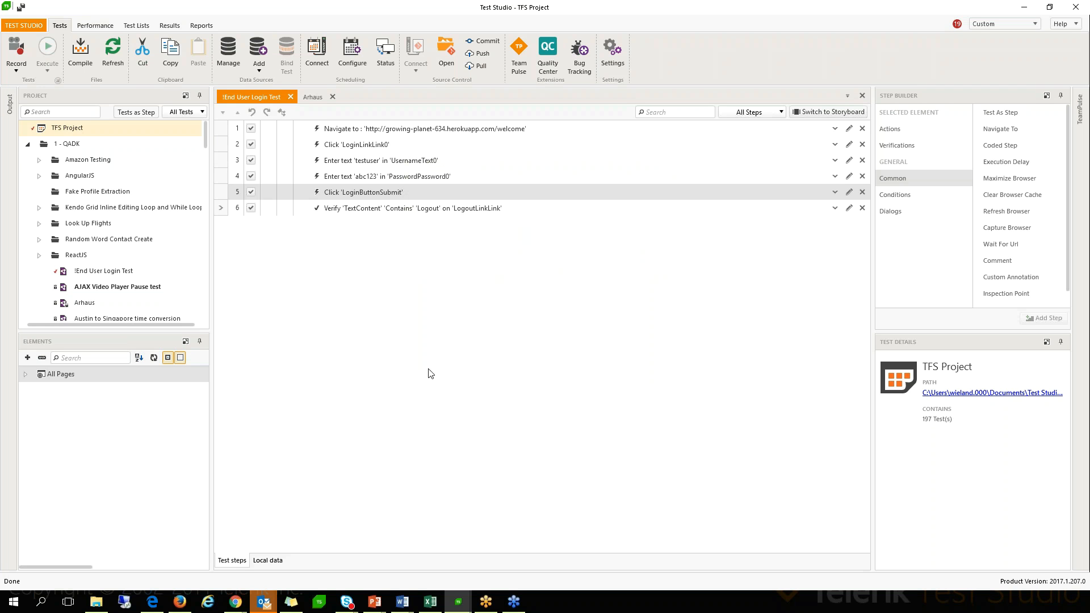
- Search the project tests for "webt" and open WebTest(3)
{"action": "left_click", "coordinate": [32, 112]}
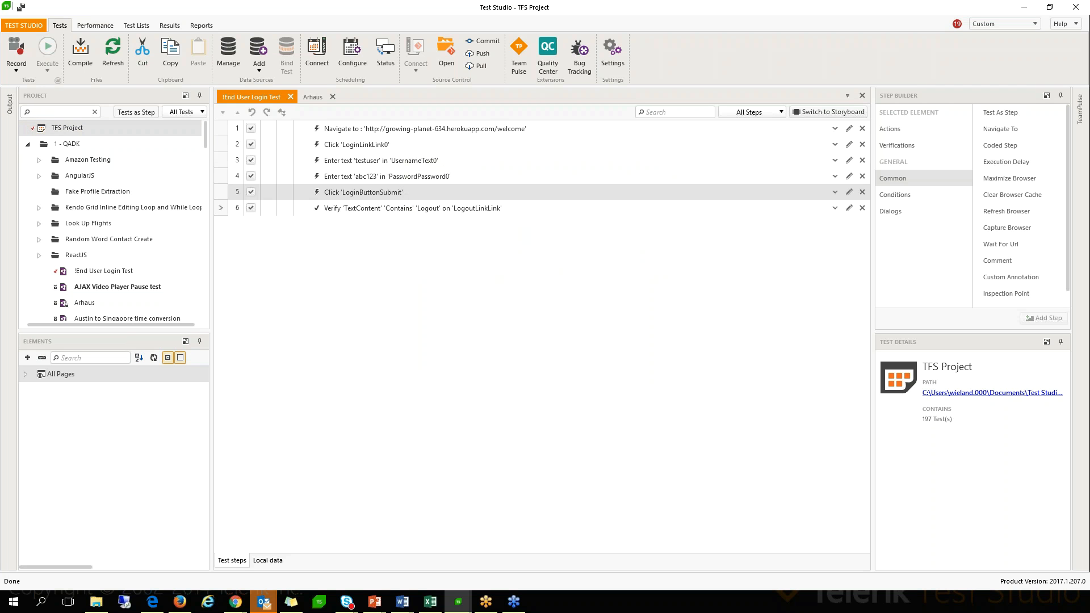
{"action": "type", "text": "webt"}
{"action": "left_click", "coordinate": [92, 224]}
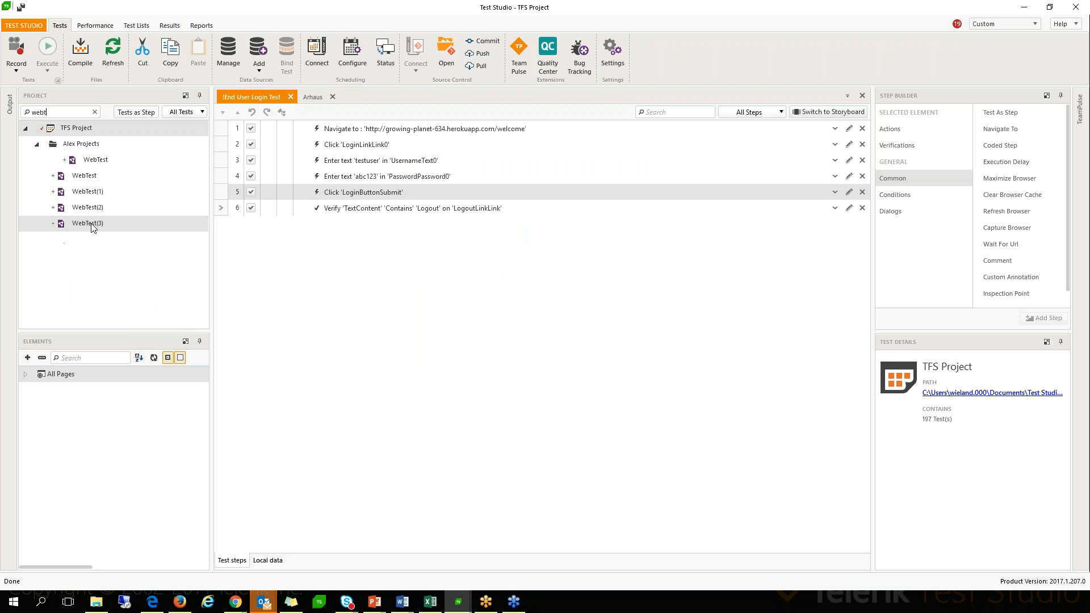
{"action": "double_click", "coordinate": [92, 223]}
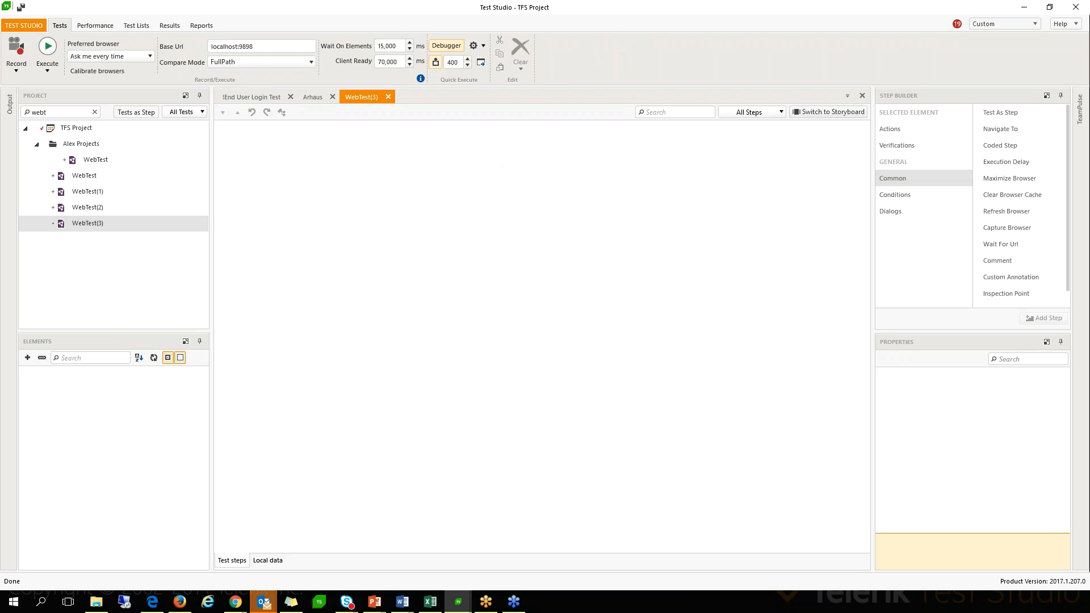
{"action": "right_click", "coordinate": [90, 223]}
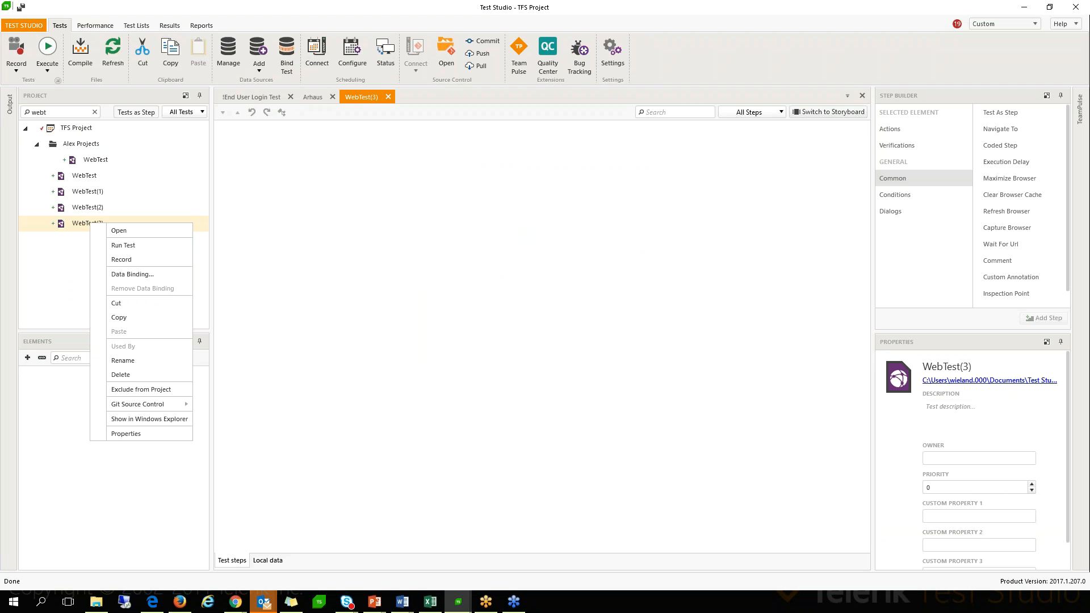
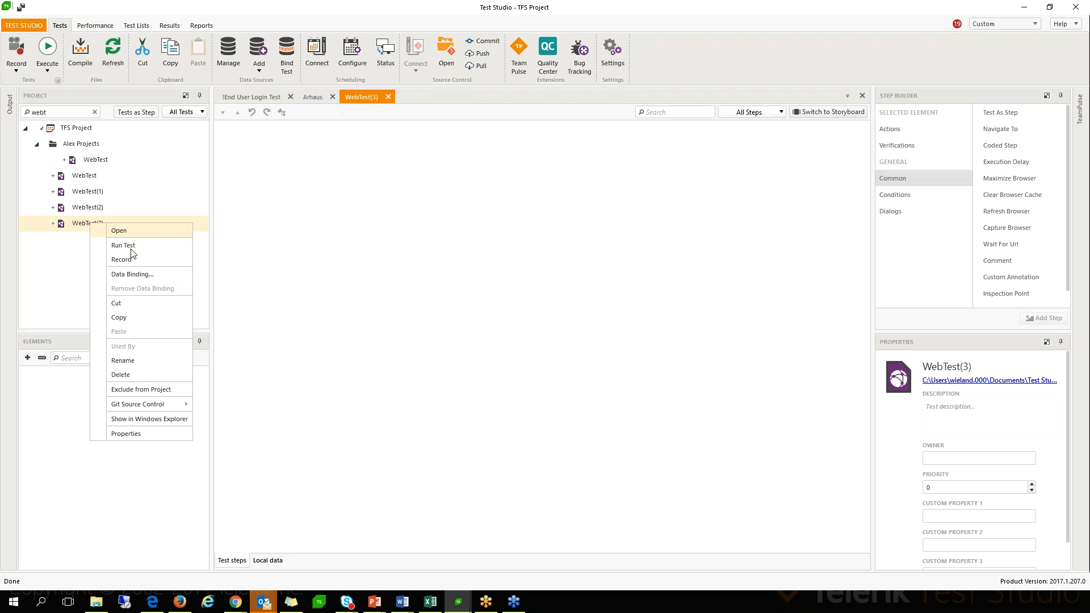
{"action": "left_click", "coordinate": [156, 260]}
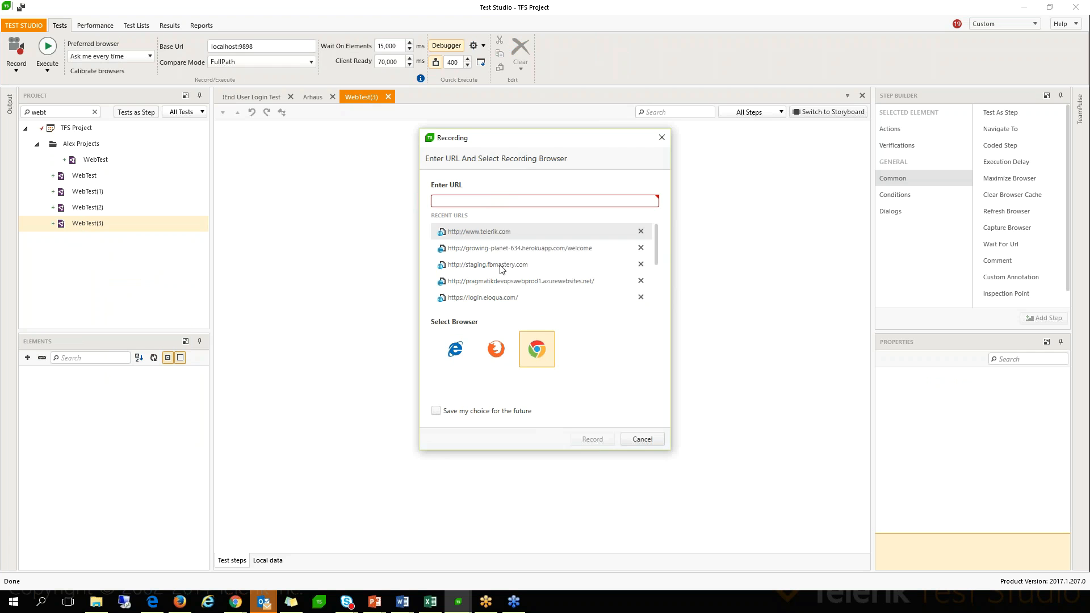
{"action": "left_click", "coordinate": [539, 249]}
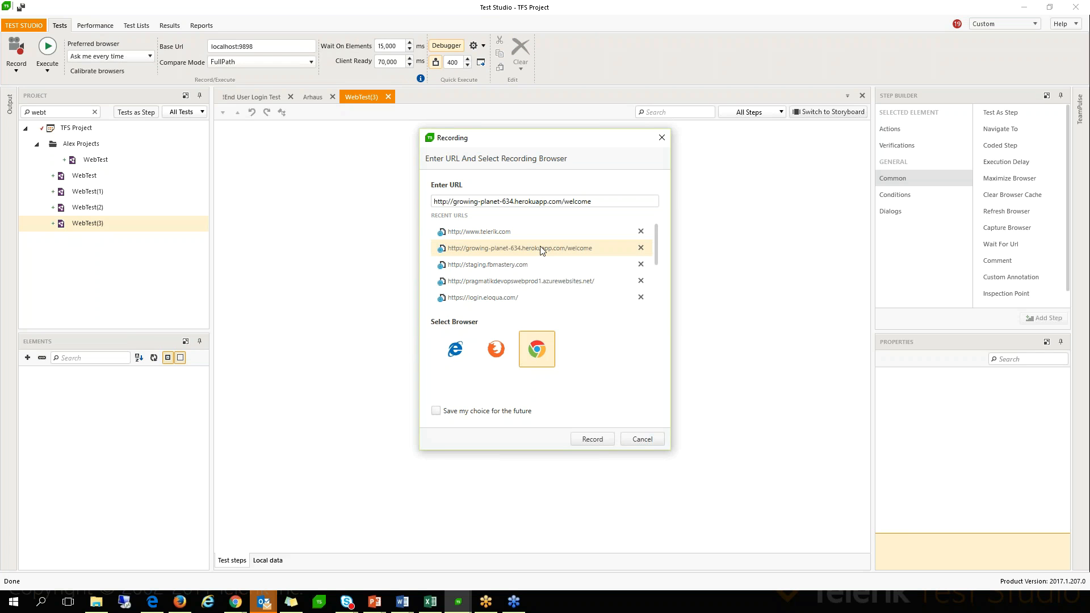
{"action": "left_click", "coordinate": [455, 359]}
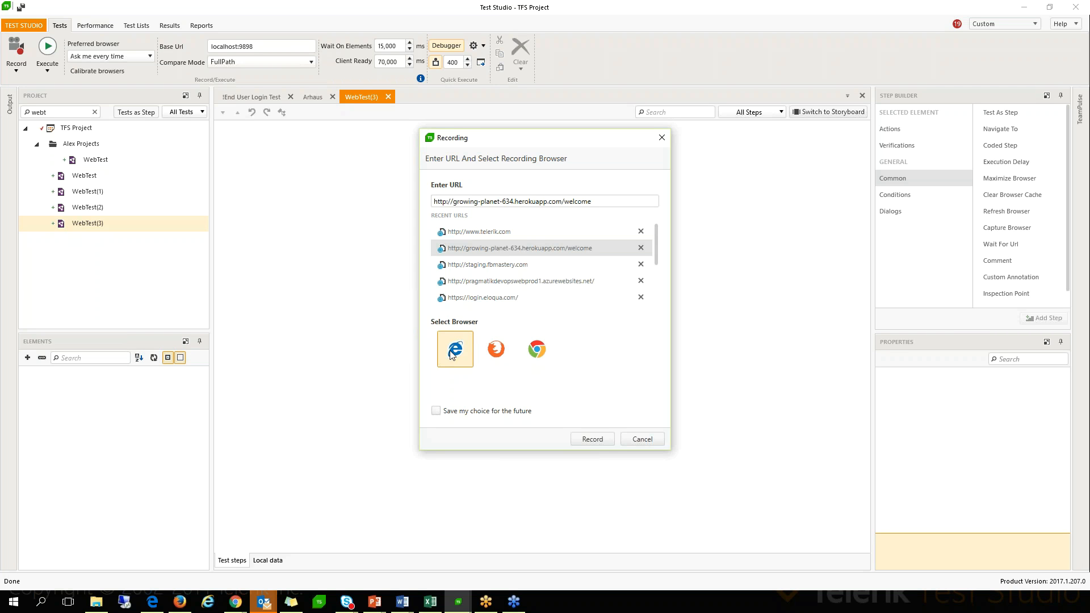
{"action": "left_click", "coordinate": [592, 440]}
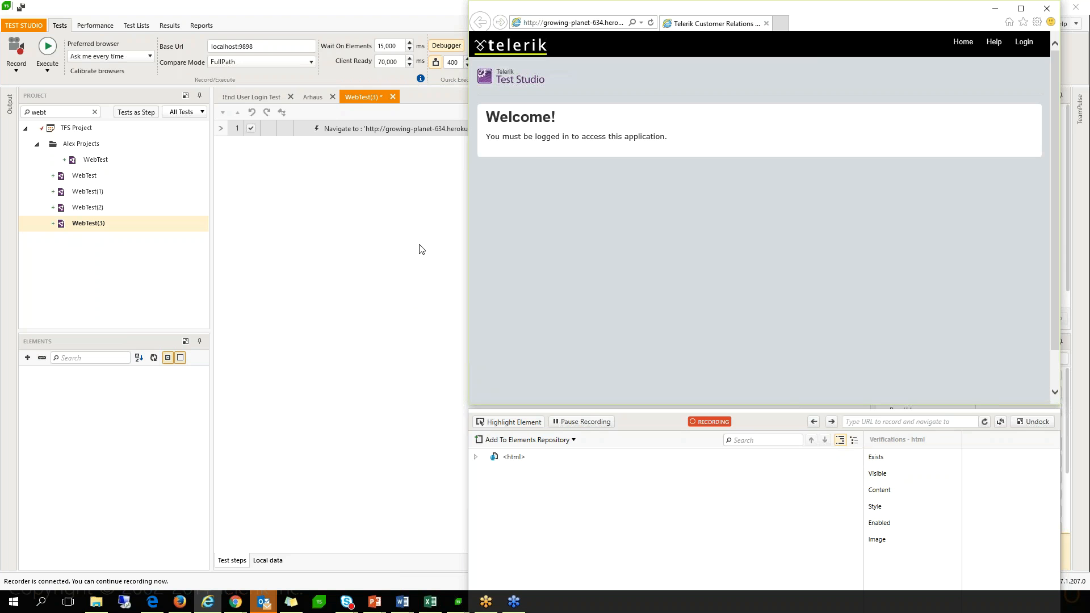
{"action": "left_click", "coordinate": [419, 133]}
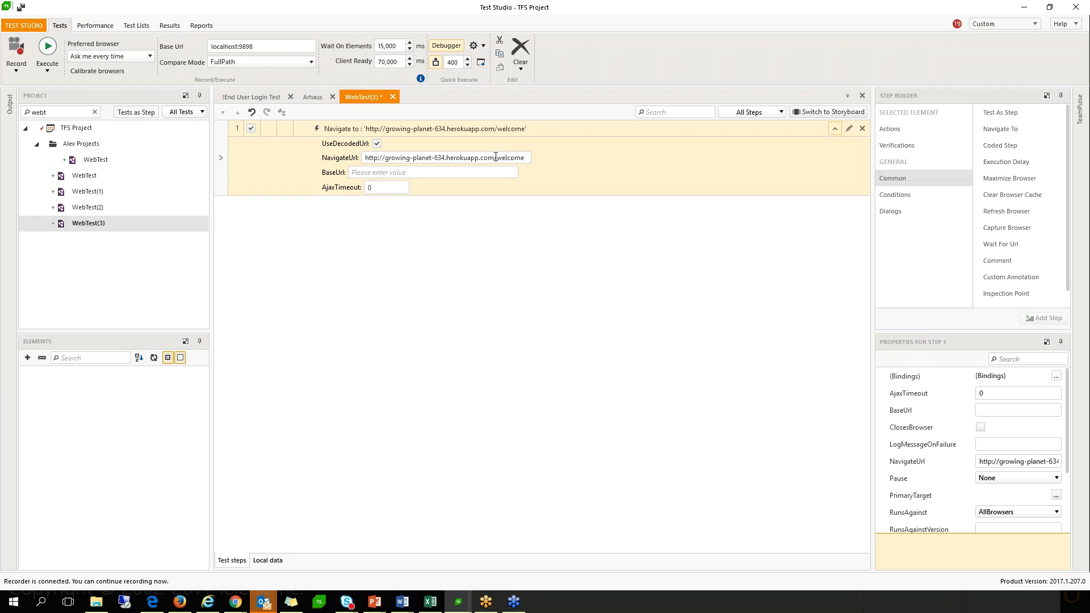
{"action": "left_click_drag", "start_coordinate": [494, 160], "coordinate": [359, 163]}
{"action": "key", "text": "ctrl+c"}
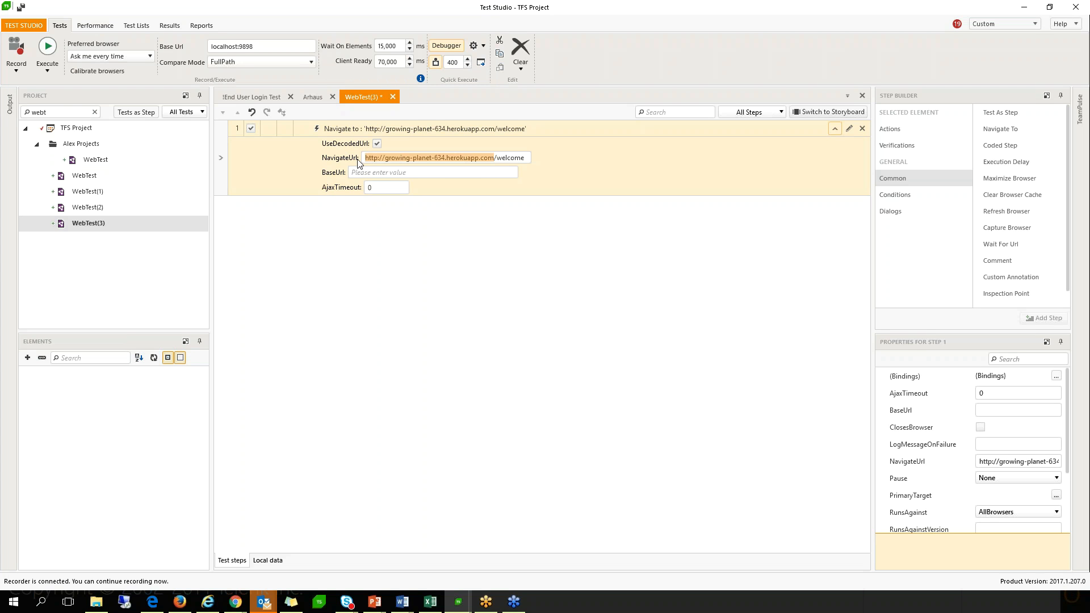
{"action": "key", "text": "BackSpace"}
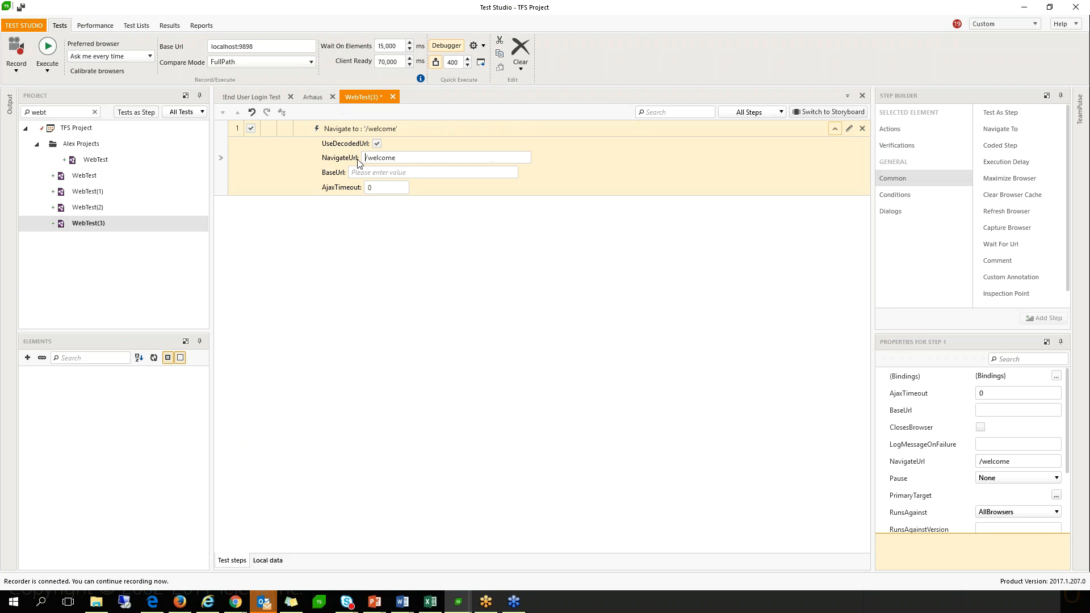
{"action": "left_click", "coordinate": [365, 171]}
{"action": "key", "text": "ctrl+v"}
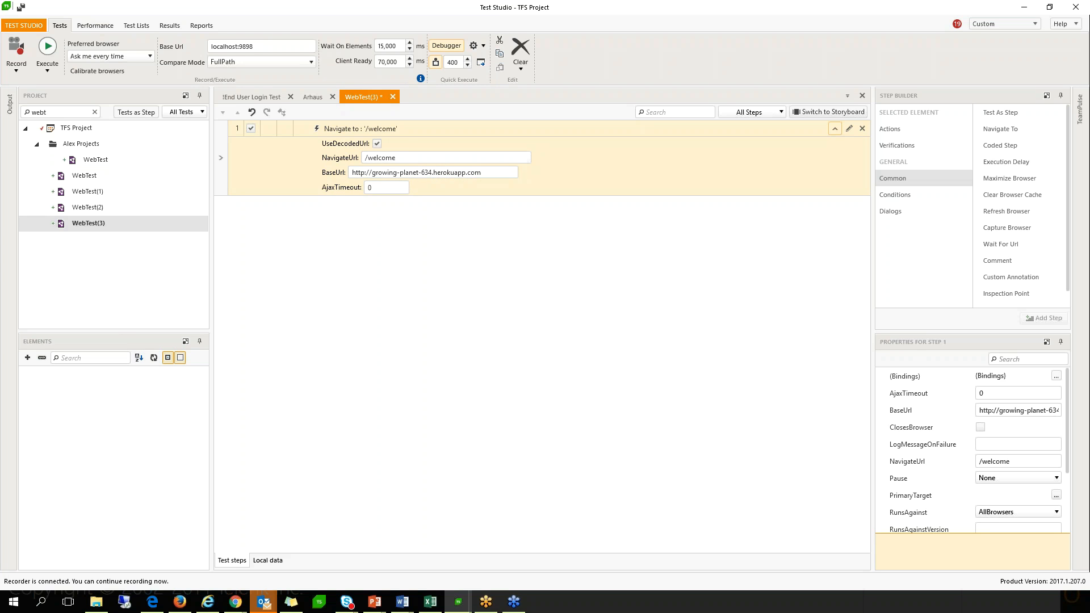
- Collapse the navigation step and review which of its properties support data bindings
{"action": "double_click", "coordinate": [403, 129]}
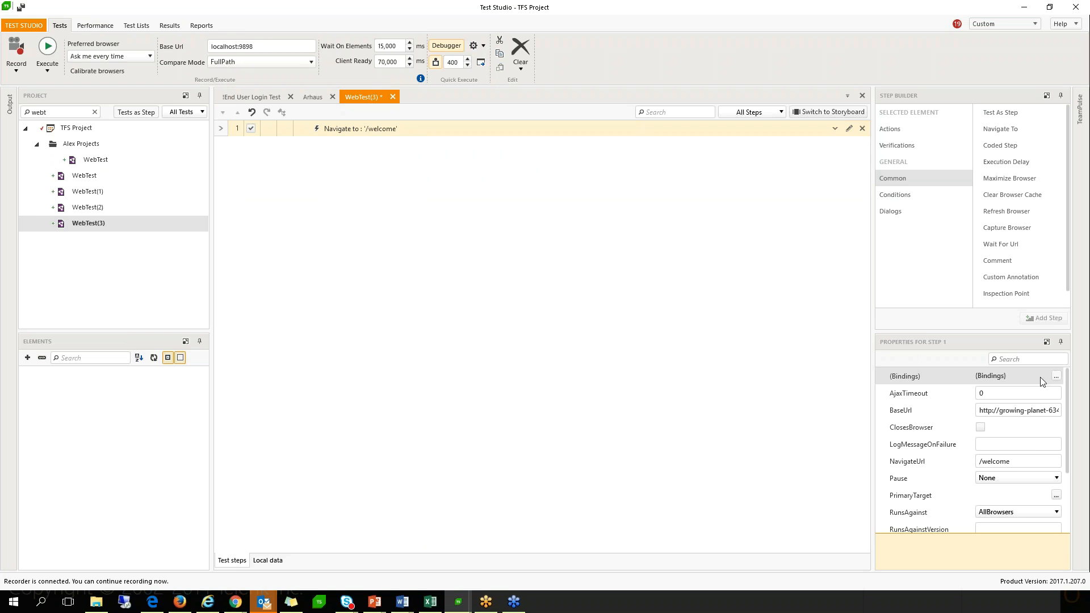
{"action": "left_click", "coordinate": [1058, 377]}
{"action": "left_click", "coordinate": [1057, 376]}
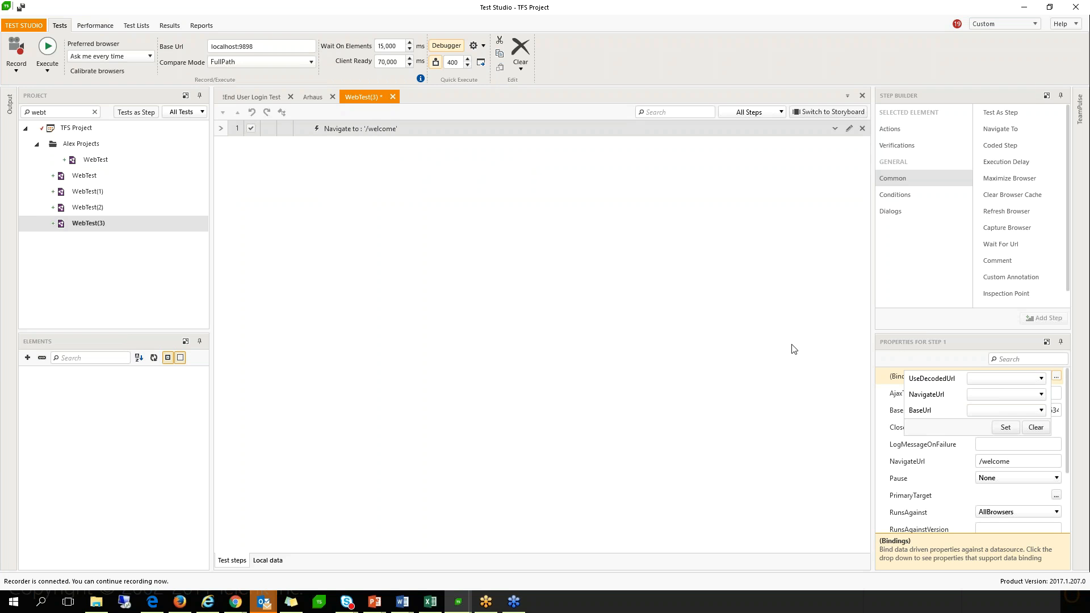
{"action": "left_click", "coordinate": [906, 335]}
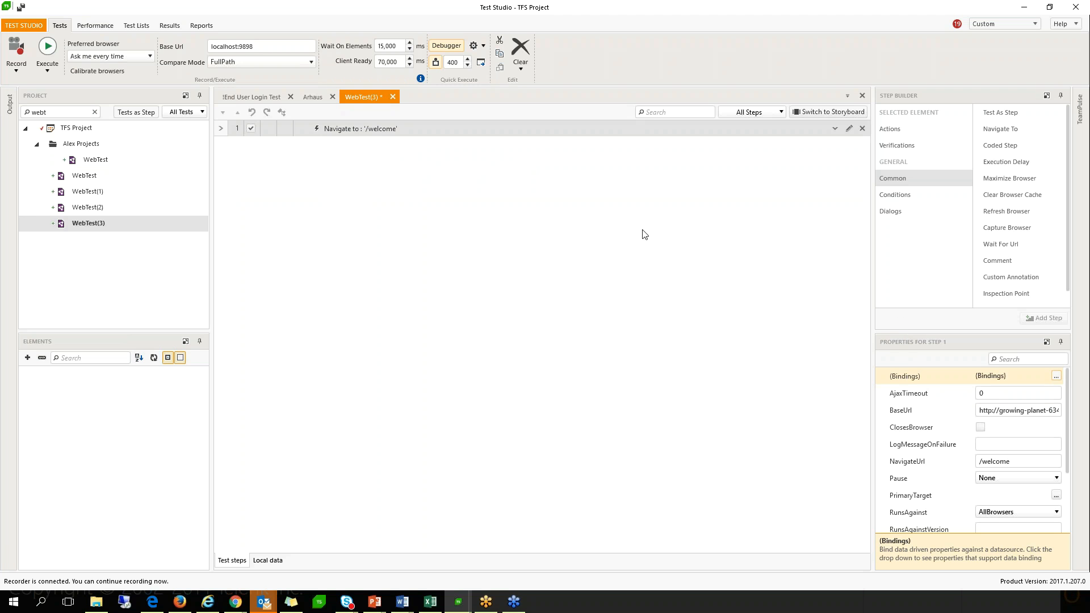
- Undo the navigation step's edits, restore the originally recorded step with its full URL, and check its details
{"action": "left_click", "coordinate": [352, 130]}
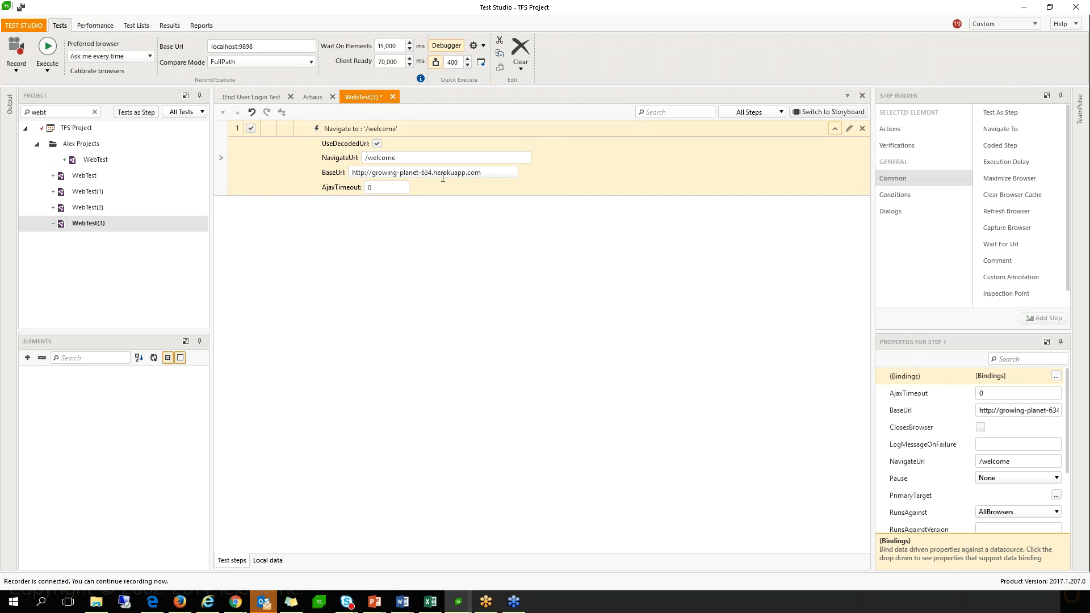
{"action": "left_click", "coordinate": [252, 112]}
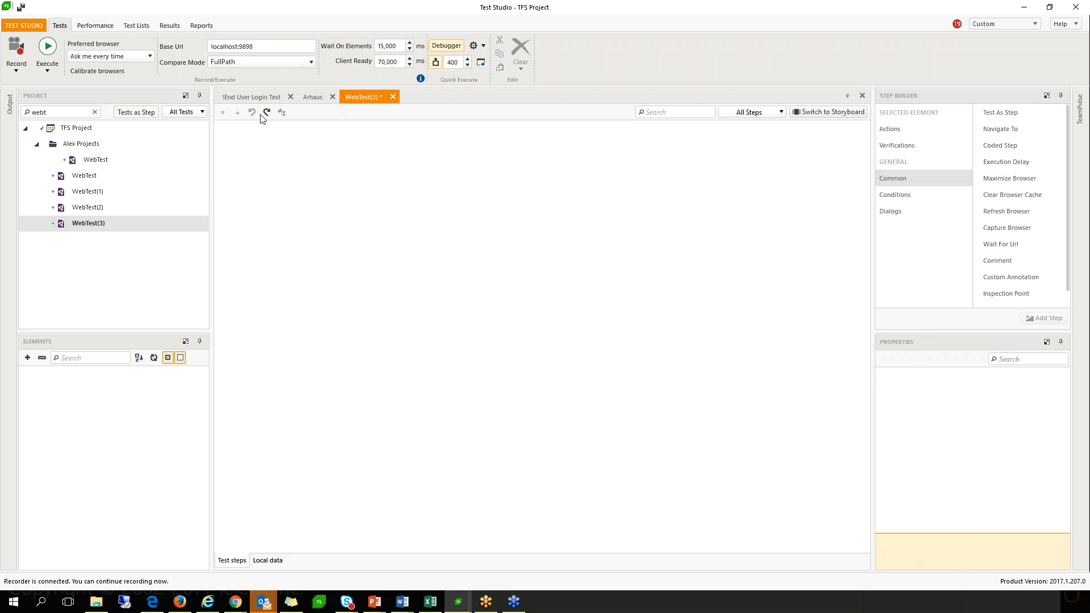
{"action": "key", "text": "ctrl+y"}
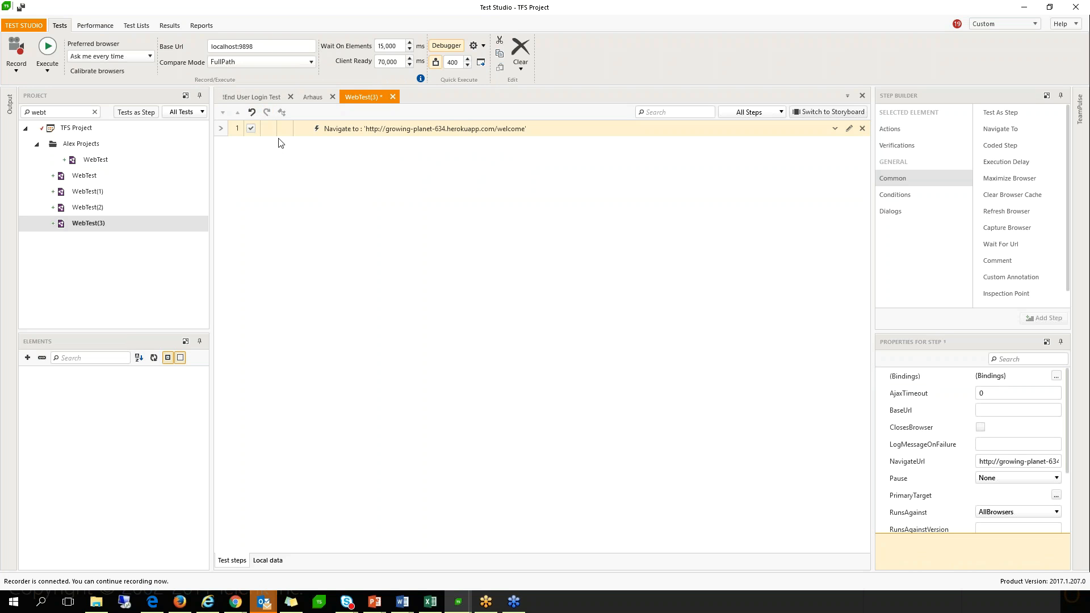
{"action": "left_click", "coordinate": [406, 134]}
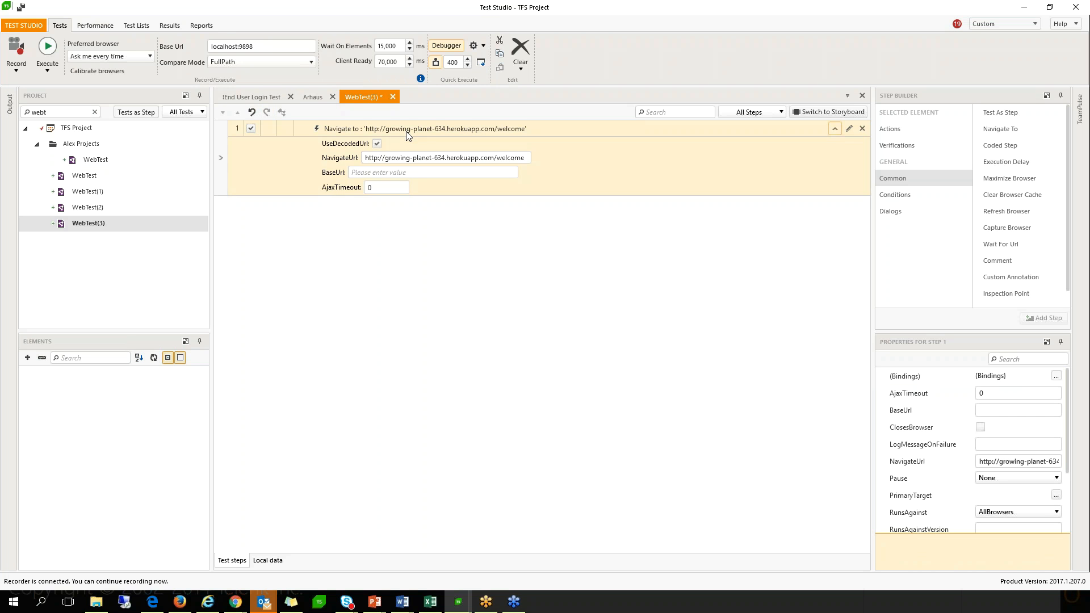
{"action": "left_click", "coordinate": [408, 134]}
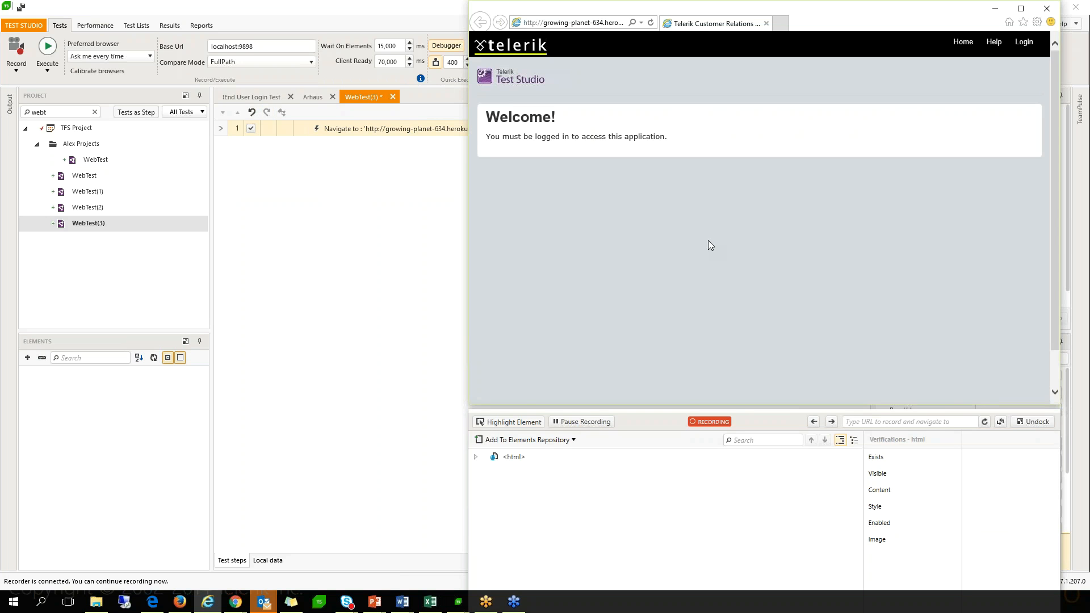
- Record opening the site's login form, entering the username testuser, tabbing to the password field and typing the account password
{"action": "left_click", "coordinate": [1026, 44]}
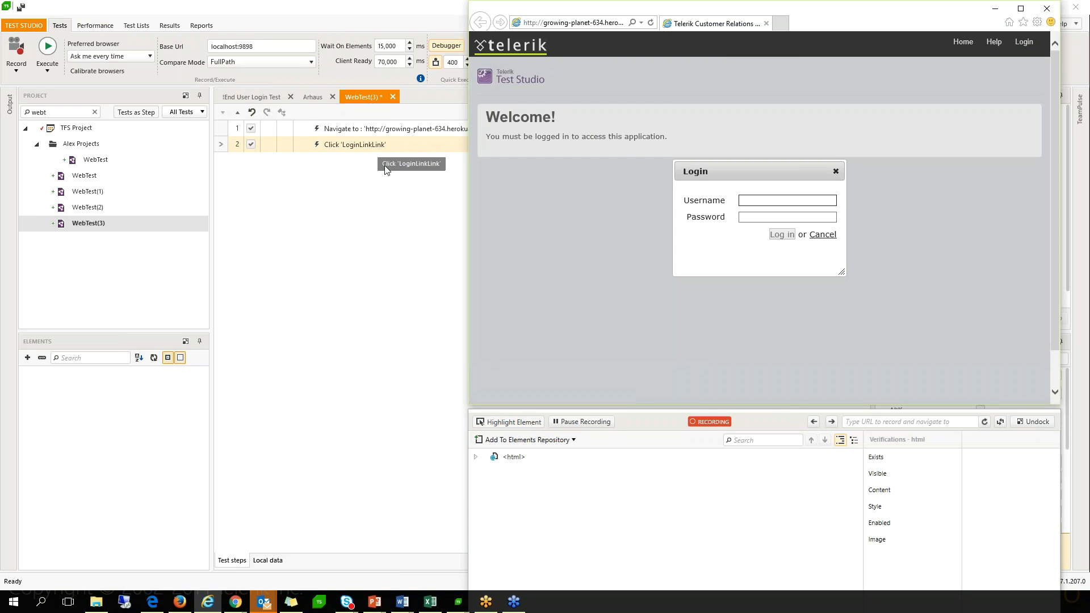
{"action": "type", "text": "testu"}
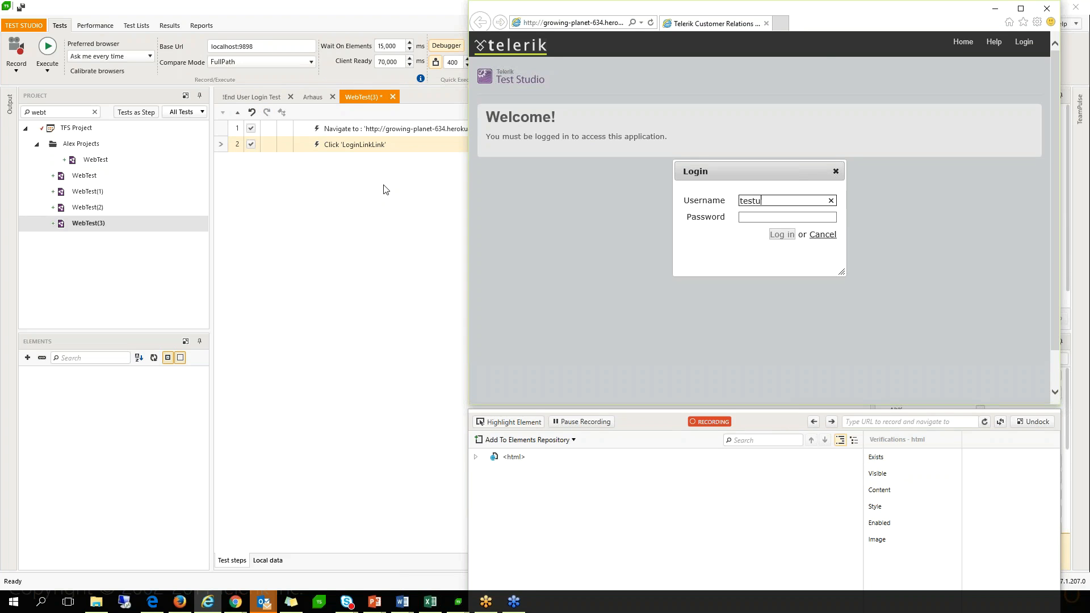
{"action": "type", "text": "ser"}
{"action": "key", "text": "Tab"}
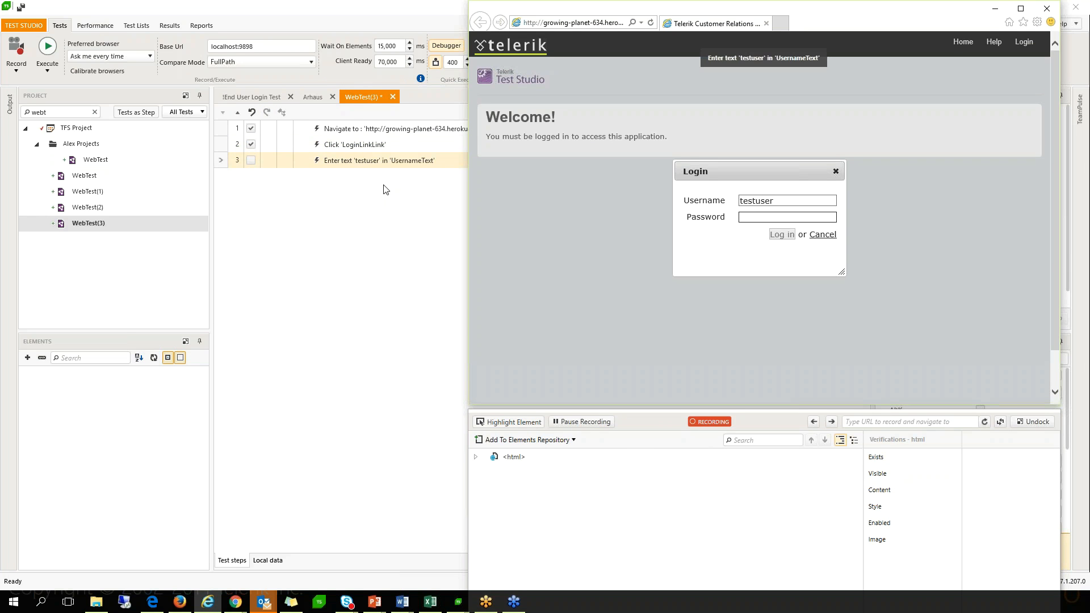
{"action": "type", "text": "••••••"}
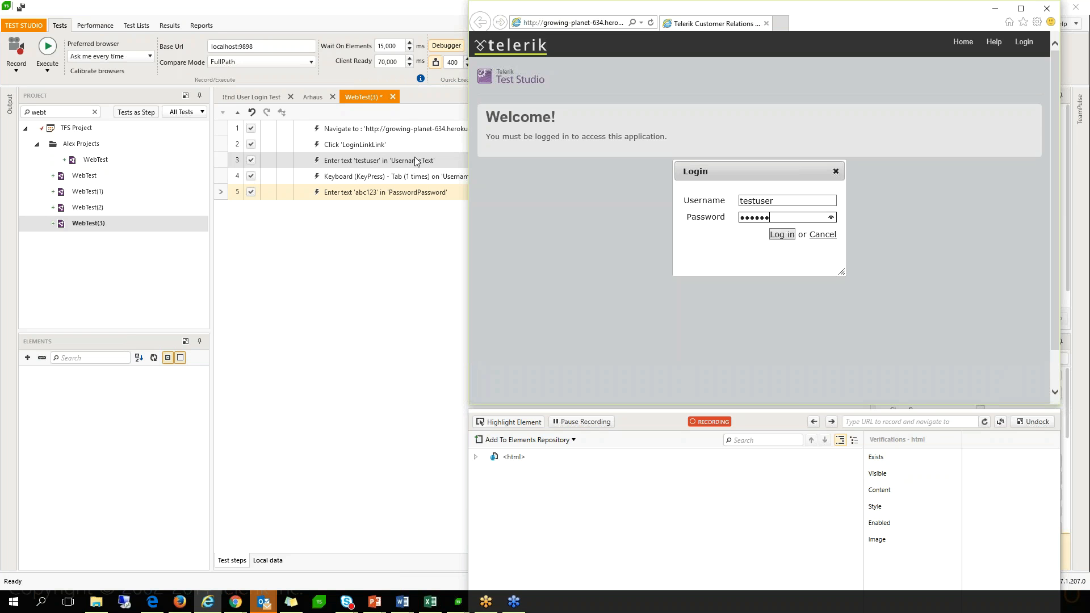
- Inspect the recorded Tab key press step's details and select the password entry step
{"action": "left_click", "coordinate": [377, 177]}
{"action": "left_click", "coordinate": [377, 178]}
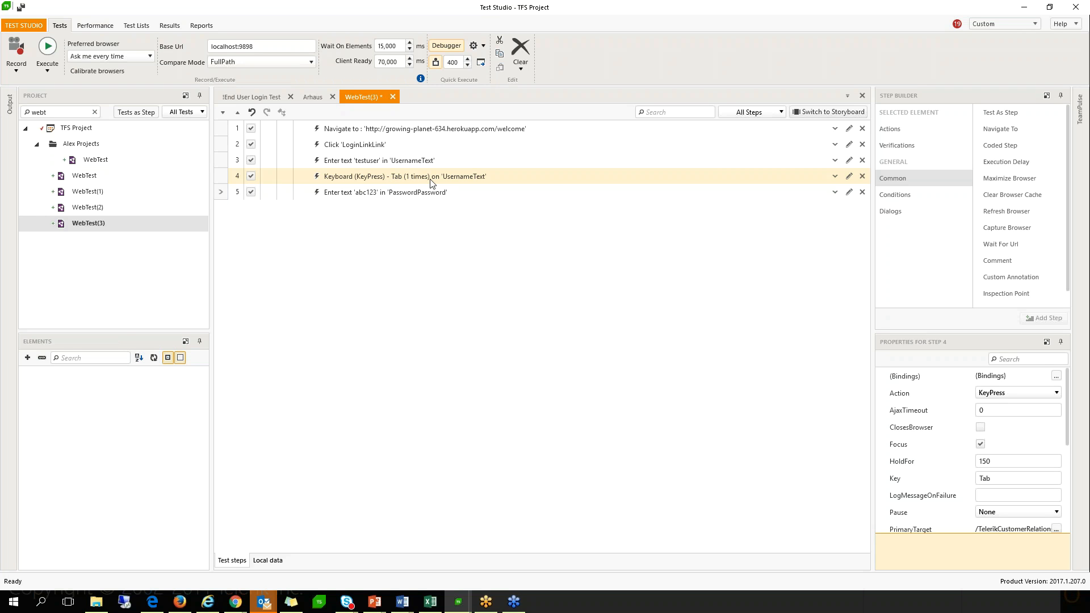
{"action": "double_click", "coordinate": [358, 181]}
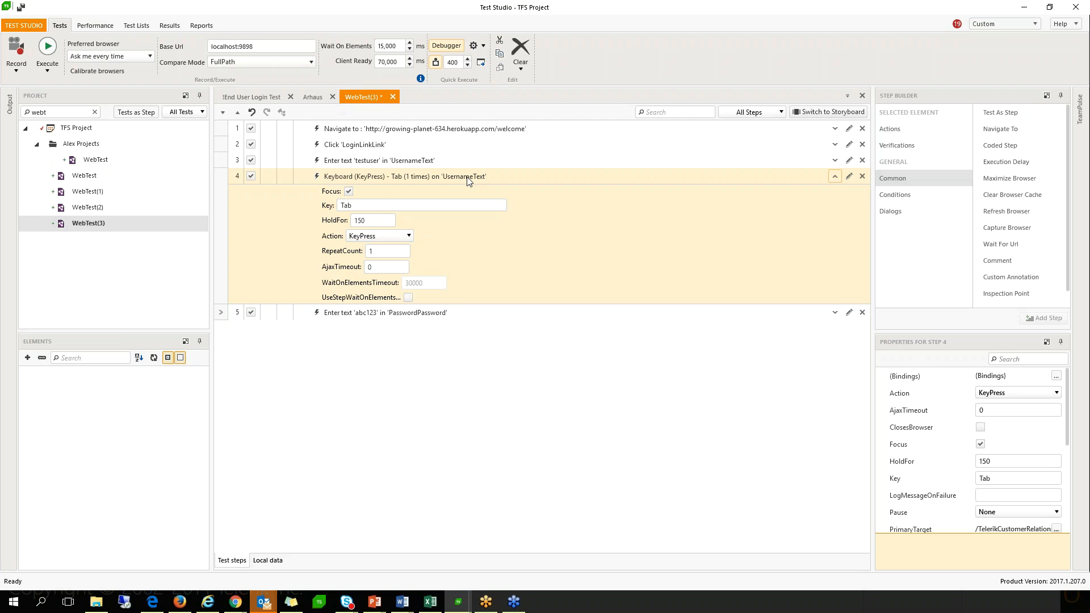
{"action": "double_click", "coordinate": [437, 178]}
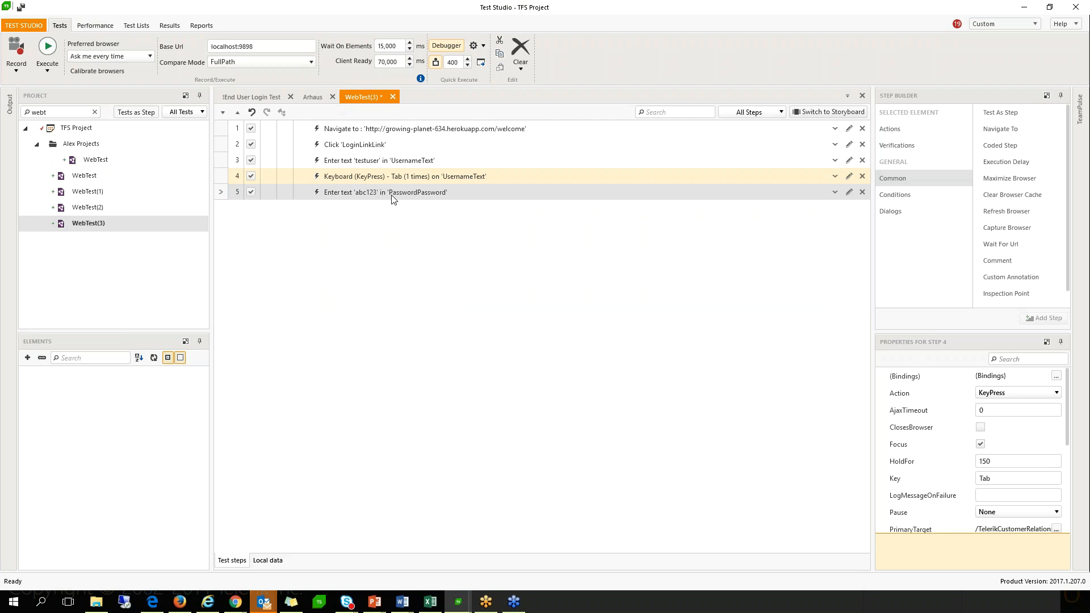
{"action": "left_click", "coordinate": [421, 194]}
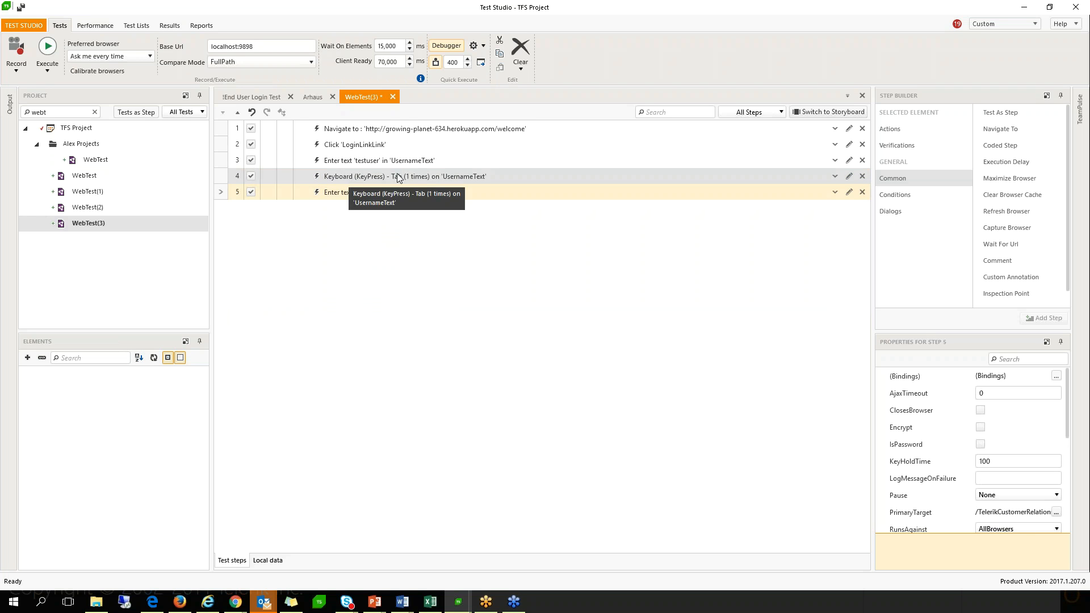
- Disable the recorded Tab key press step, then delete it from the test
{"action": "left_click", "coordinate": [251, 177]}
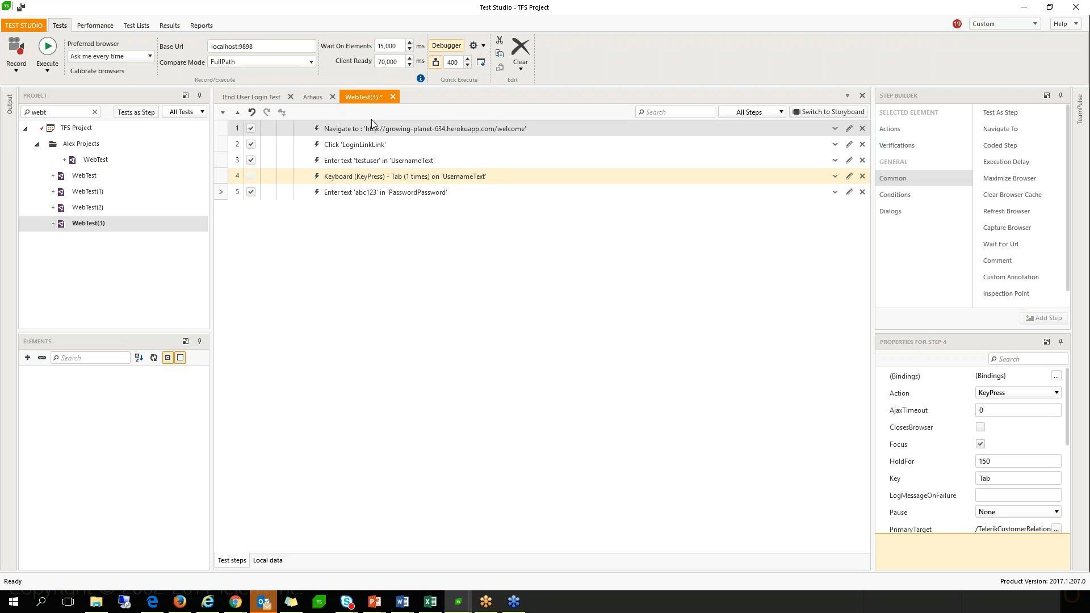
{"action": "left_click", "coordinate": [863, 177]}
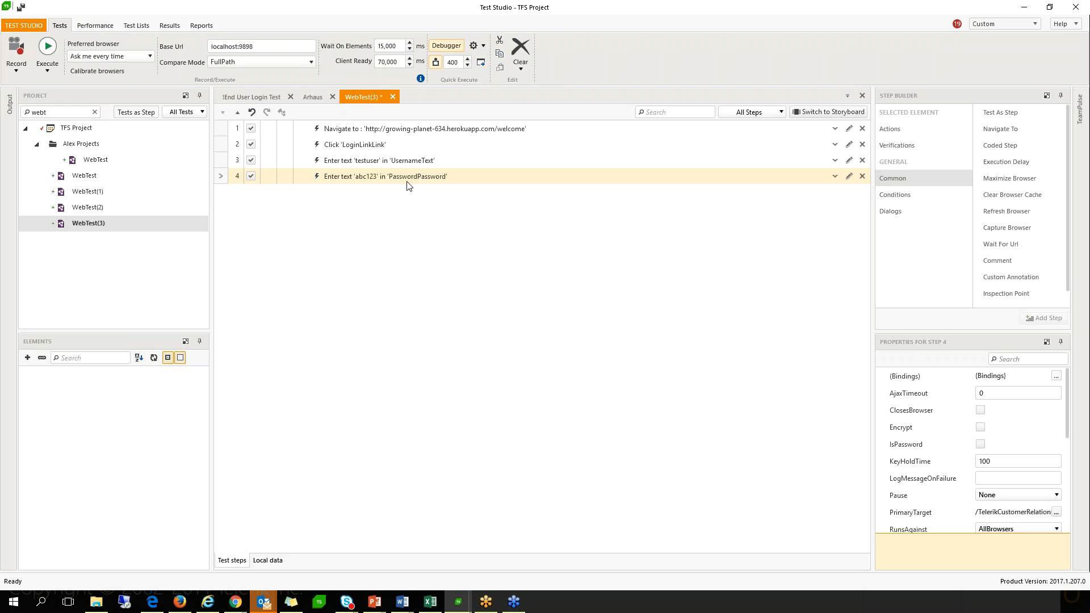
- Return to the recording browser and record several stray clicks in the login dialog and on the blank page area
{"action": "key", "text": "alt+Tab"}
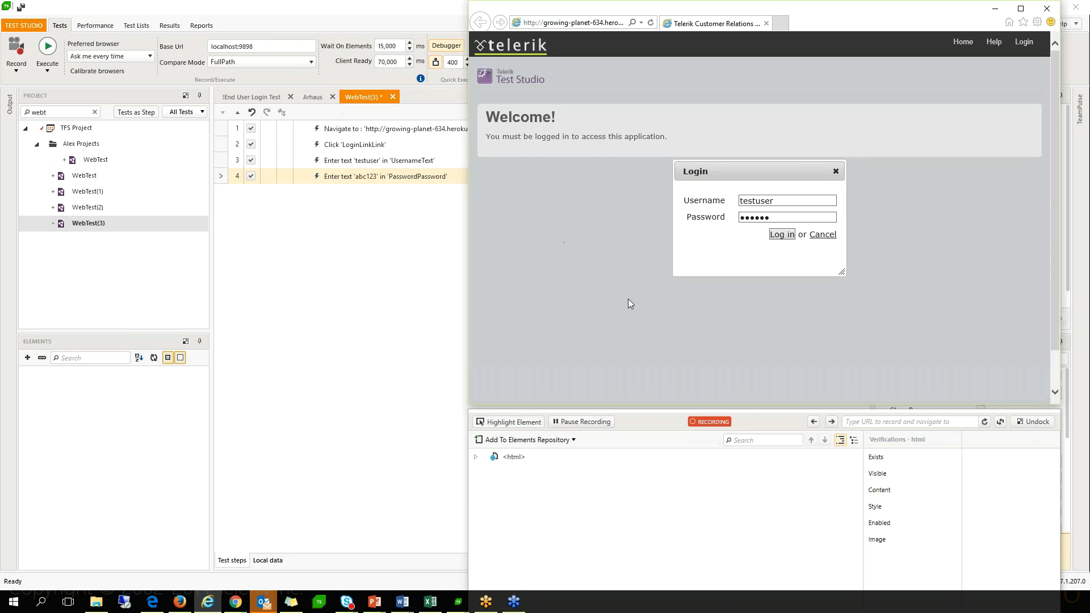
{"action": "left_click", "coordinate": [672, 251]}
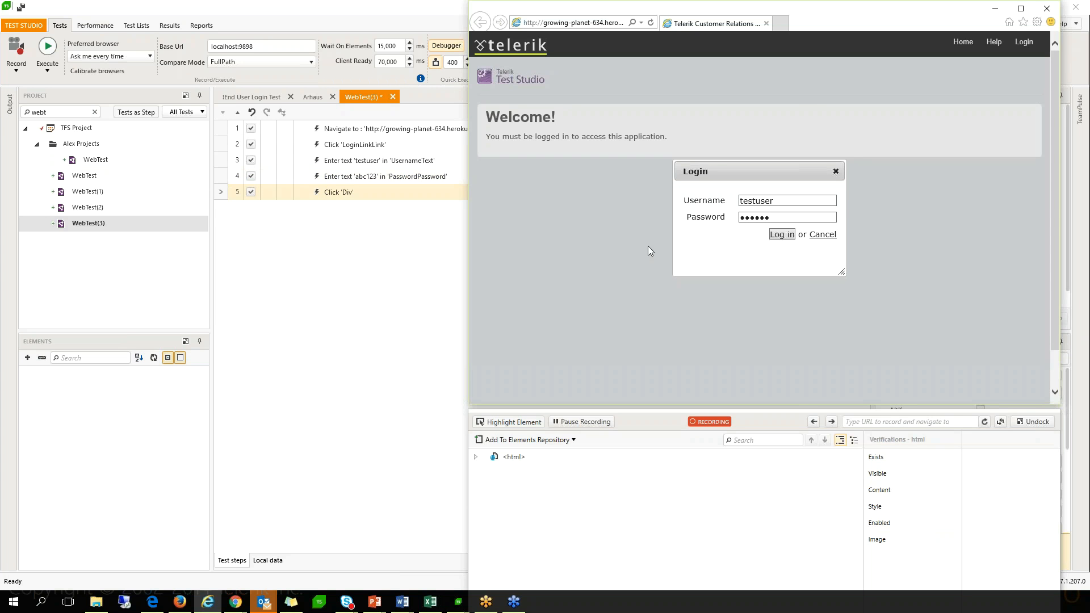
{"action": "left_click", "coordinate": [565, 246]}
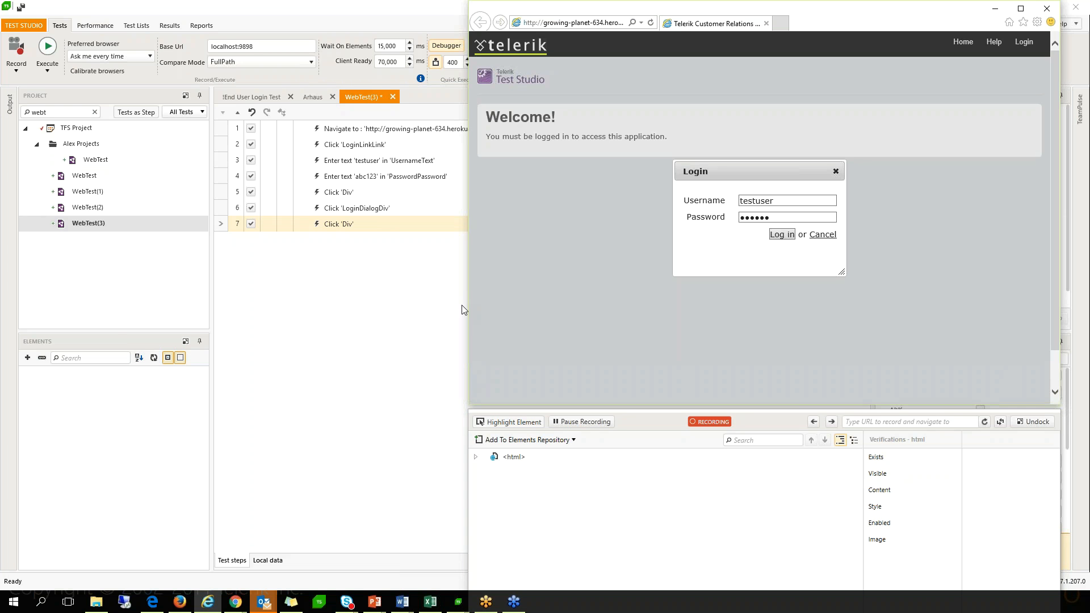
{"action": "left_click", "coordinate": [563, 294]}
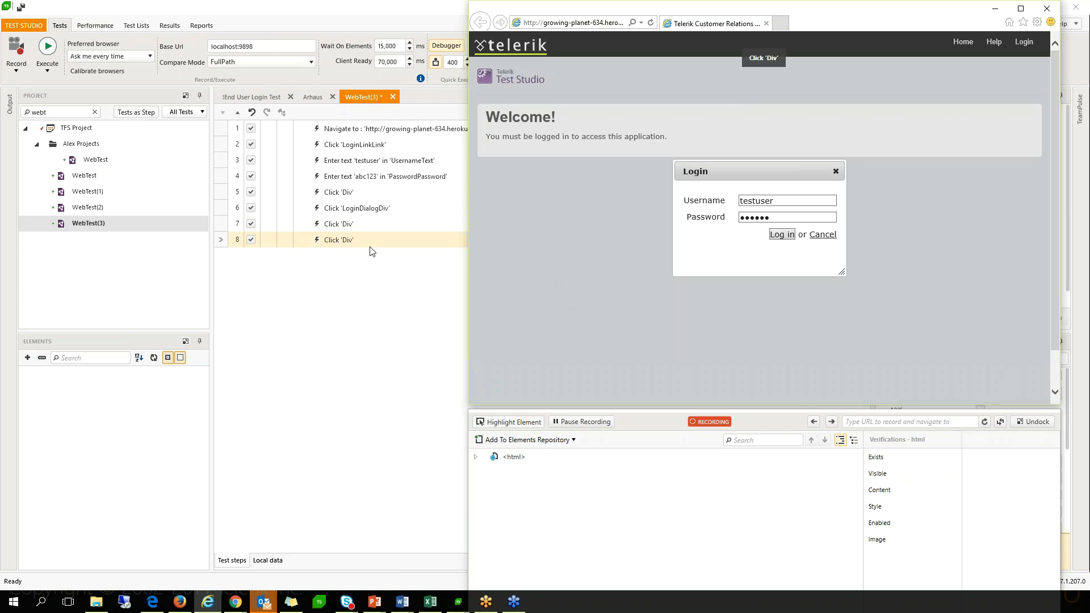
- Delete the stray click steps 5 through 8 from the test together
{"action": "left_click", "coordinate": [335, 197]}
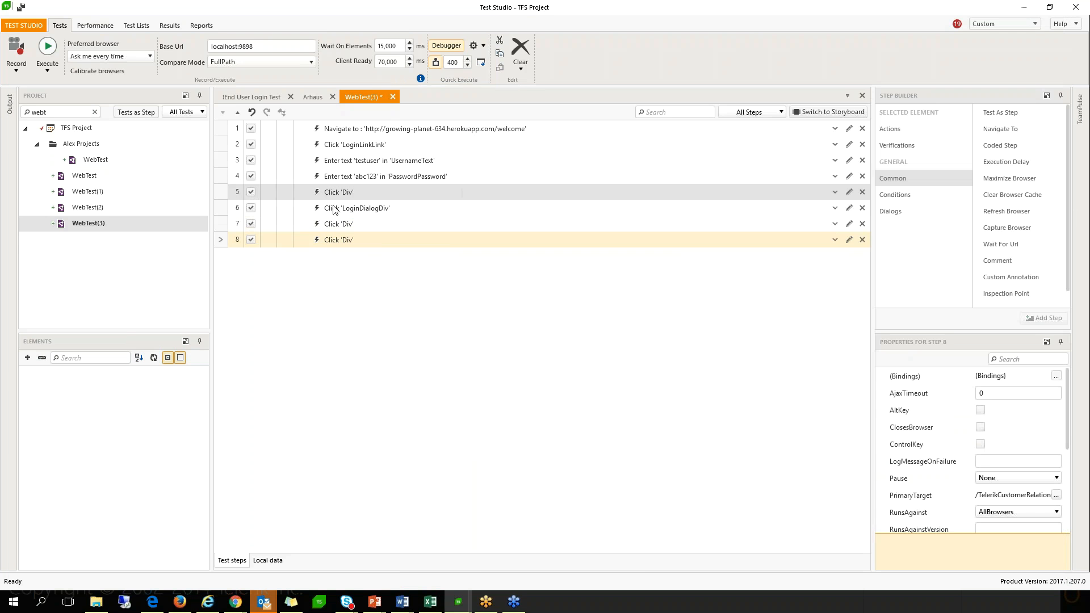
{"action": "left_click", "coordinate": [346, 240], "text": "shift"}
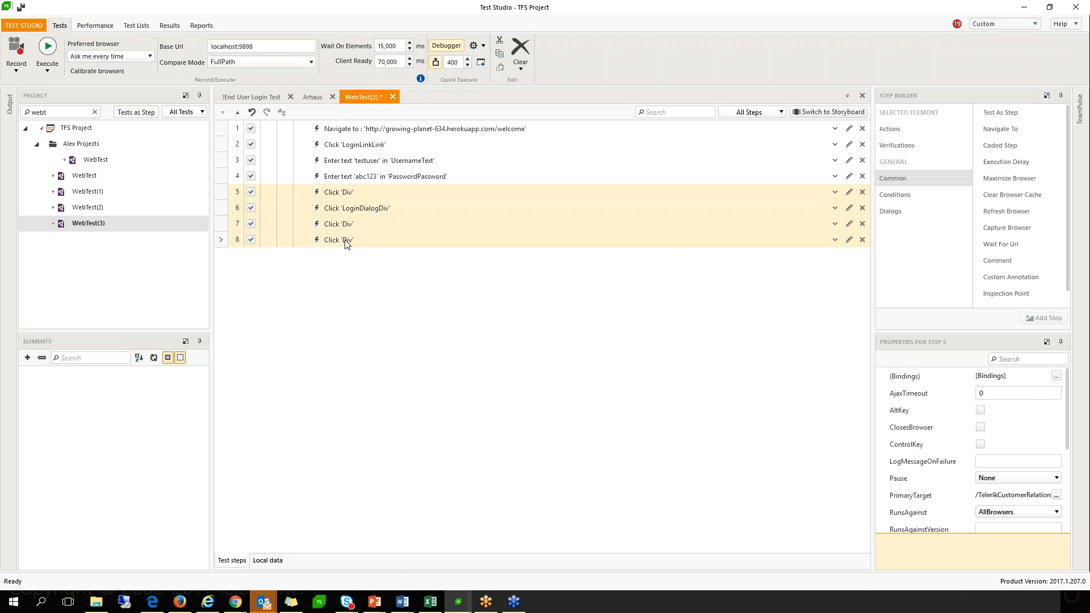
{"action": "key", "text": "Delete"}
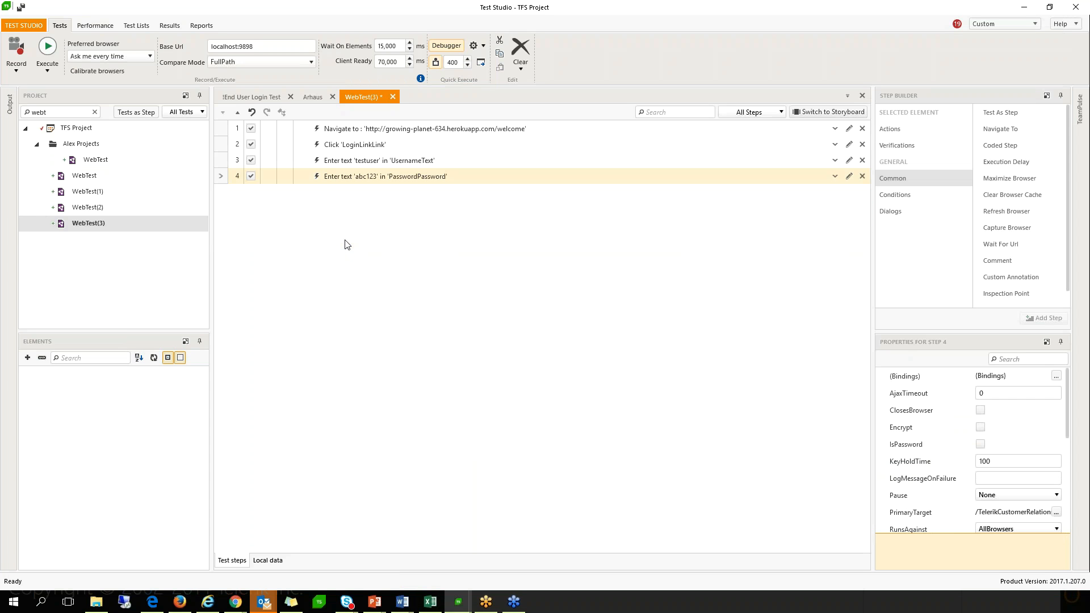
- Record submitting the login form on the site as the test's final step
{"action": "key", "text": "alt+Tab"}
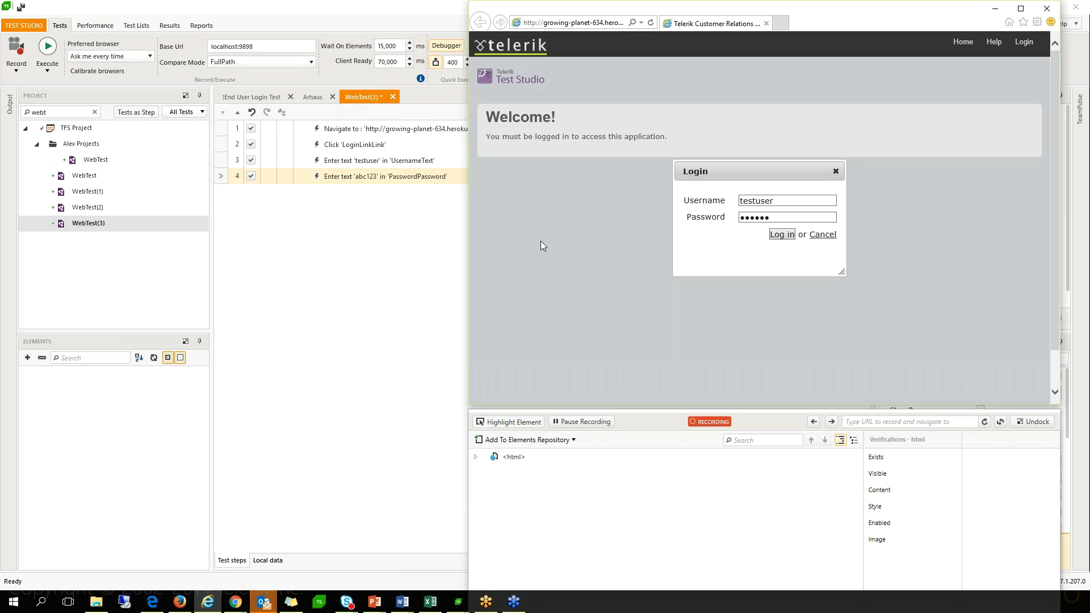
{"action": "left_click", "coordinate": [791, 233]}
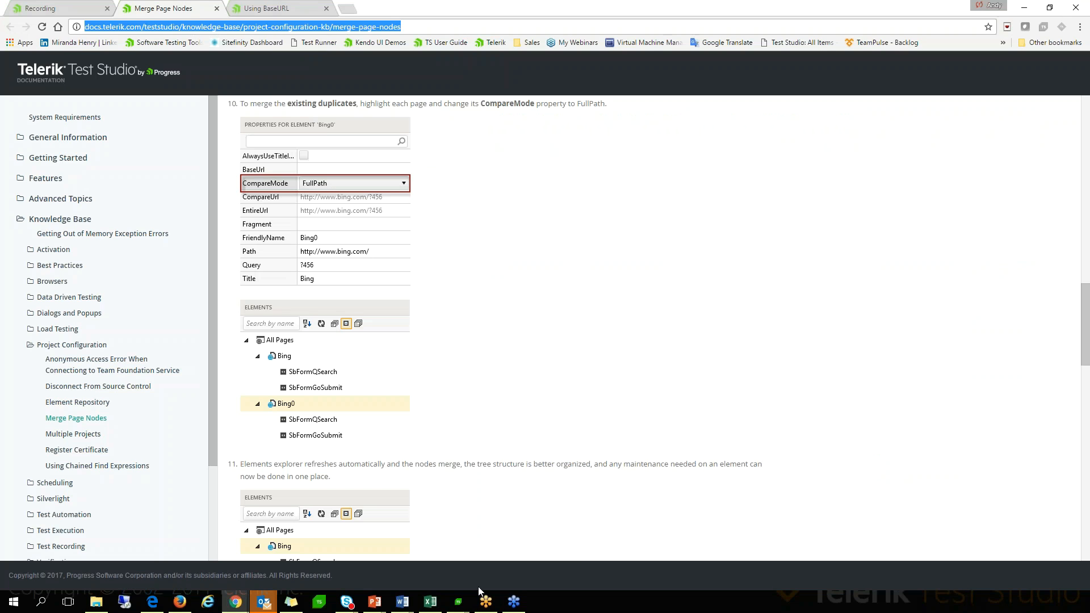
- Dock the floating Recorder window and close the Firefox browser, confirming leaving the Eloqua page
{"action": "left_click", "coordinate": [459, 606]}
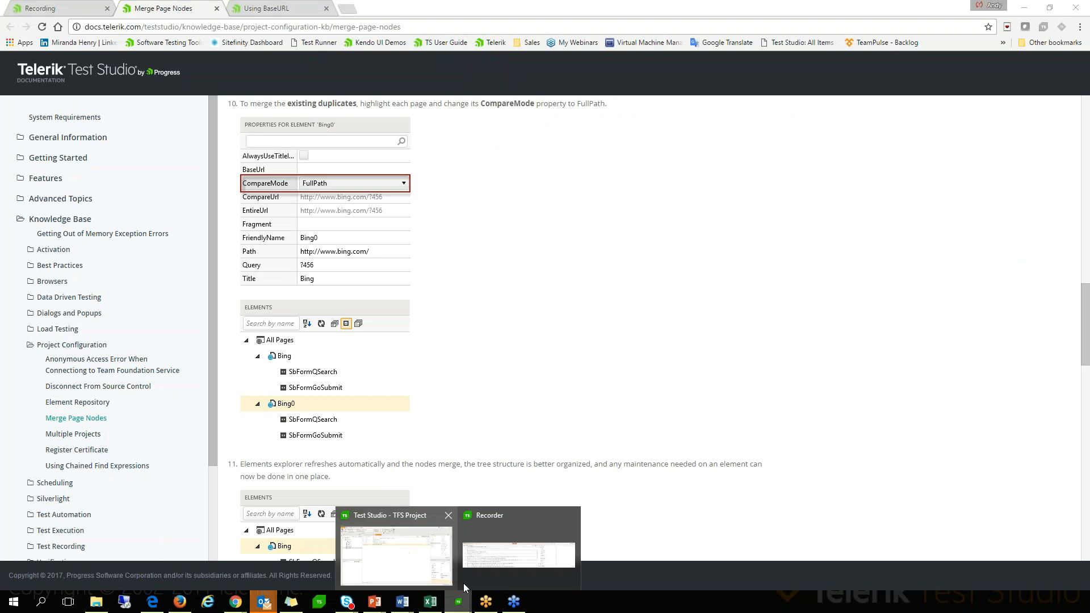
{"action": "left_click", "coordinate": [488, 562]}
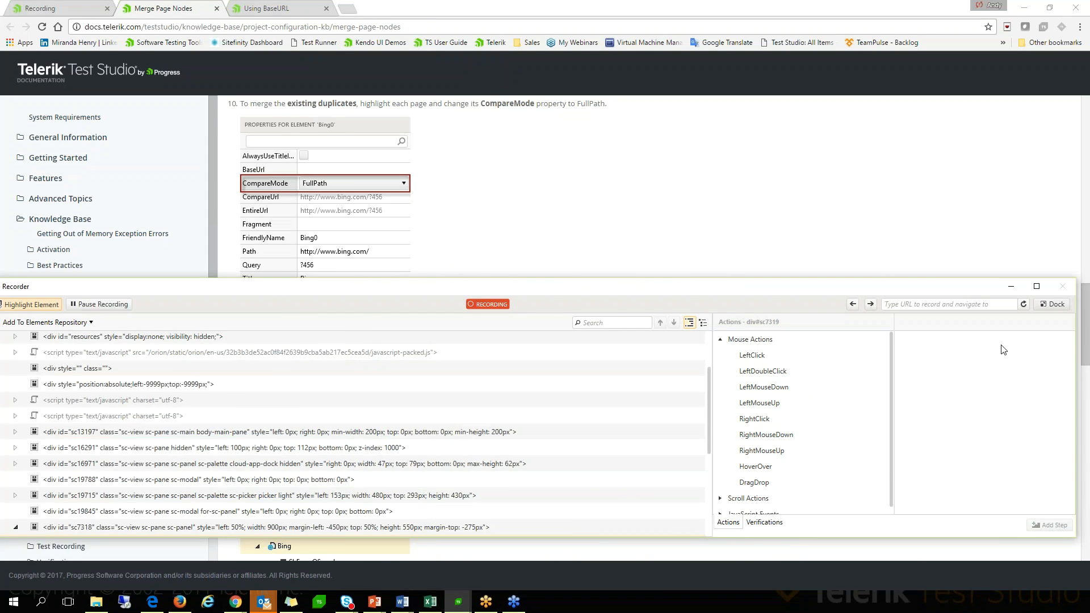
{"action": "left_click", "coordinate": [1052, 304]}
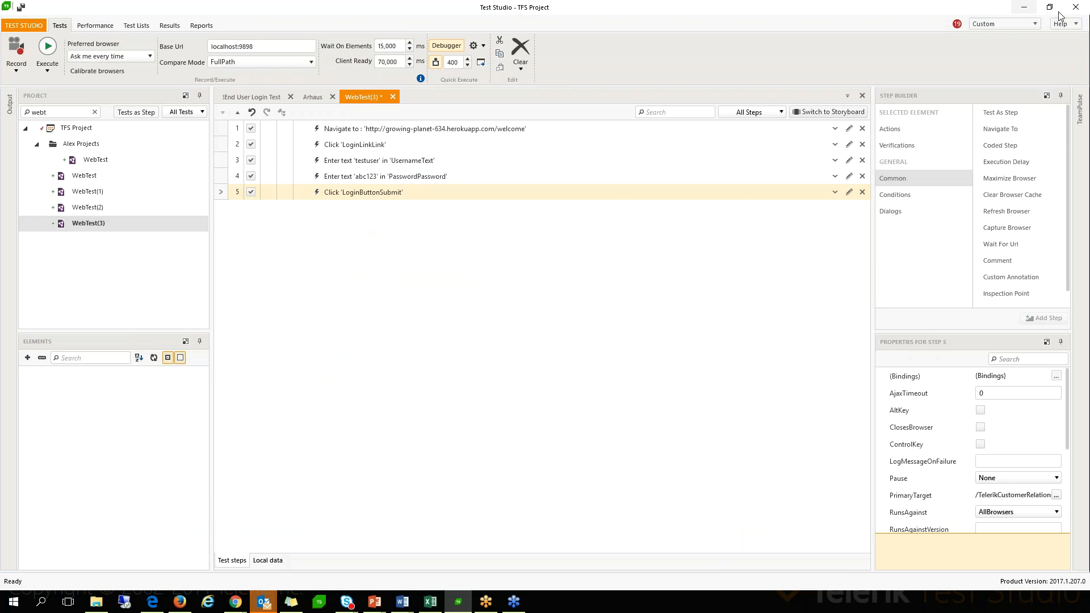
{"action": "left_click", "coordinate": [179, 603]}
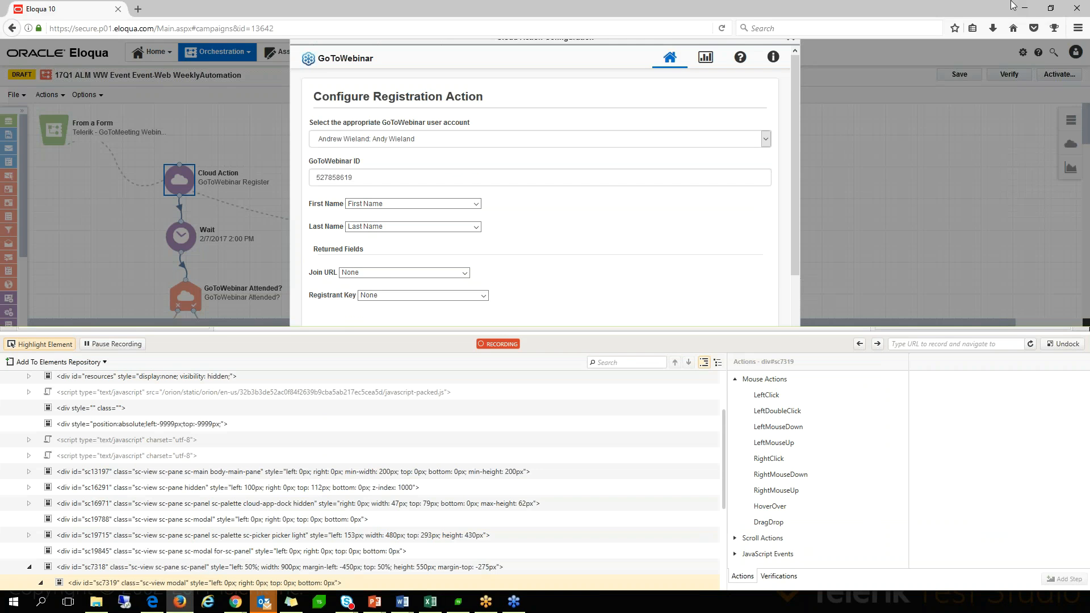
{"action": "left_click", "coordinate": [1077, 8]}
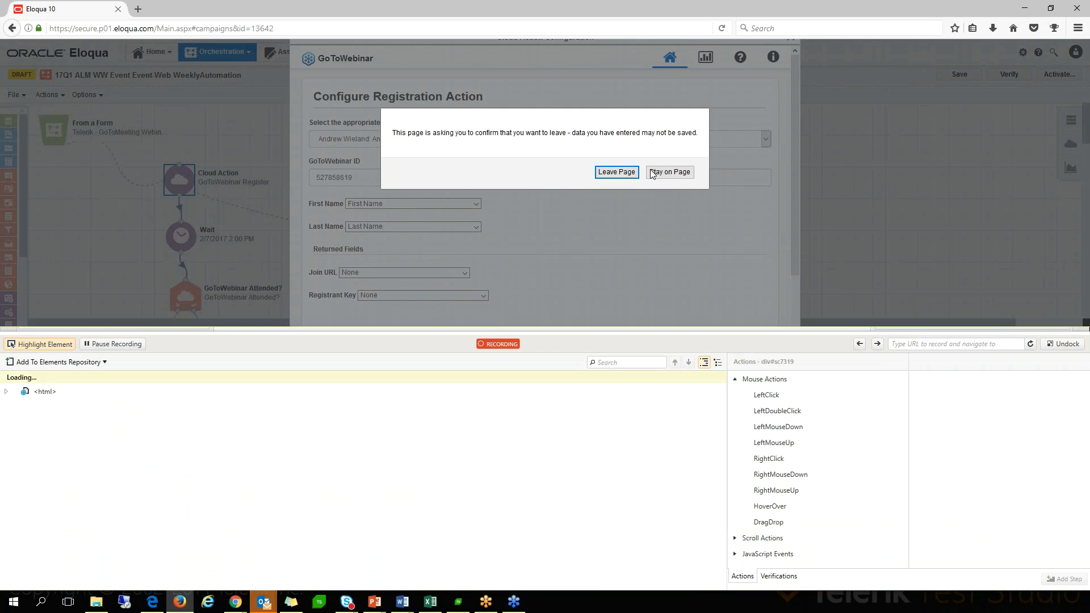
{"action": "left_click", "coordinate": [621, 171]}
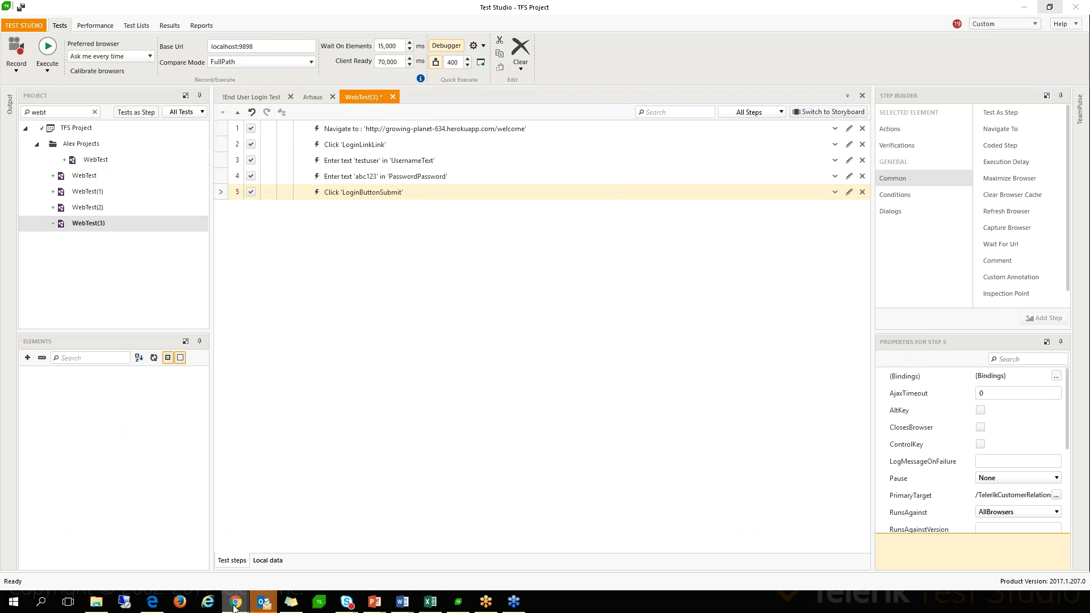
{"action": "mouse_move", "coordinate": [234, 606]}
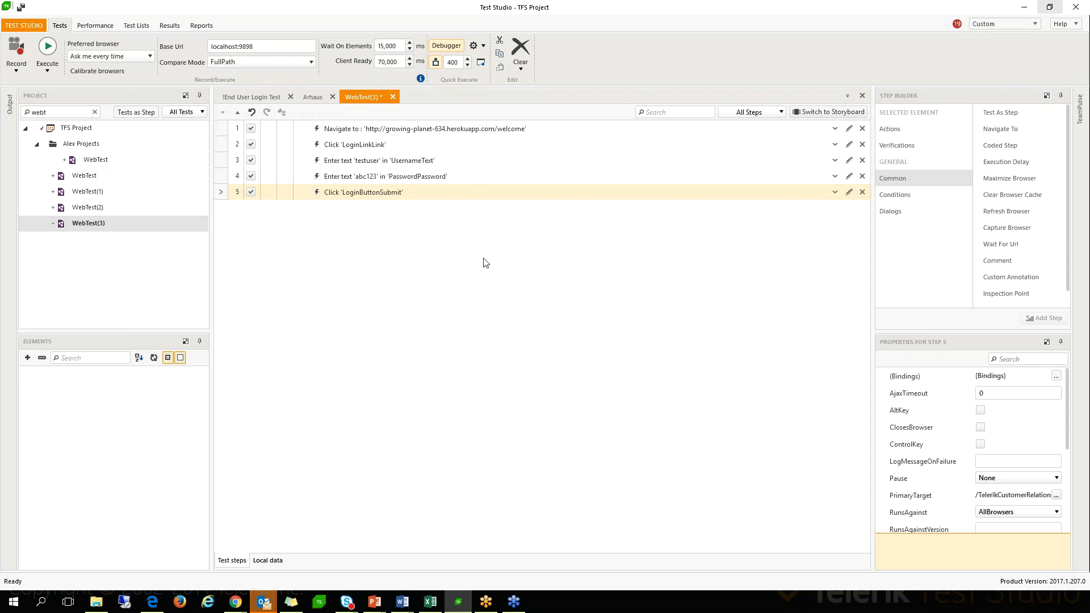
{"action": "left_click", "coordinate": [235, 602]}
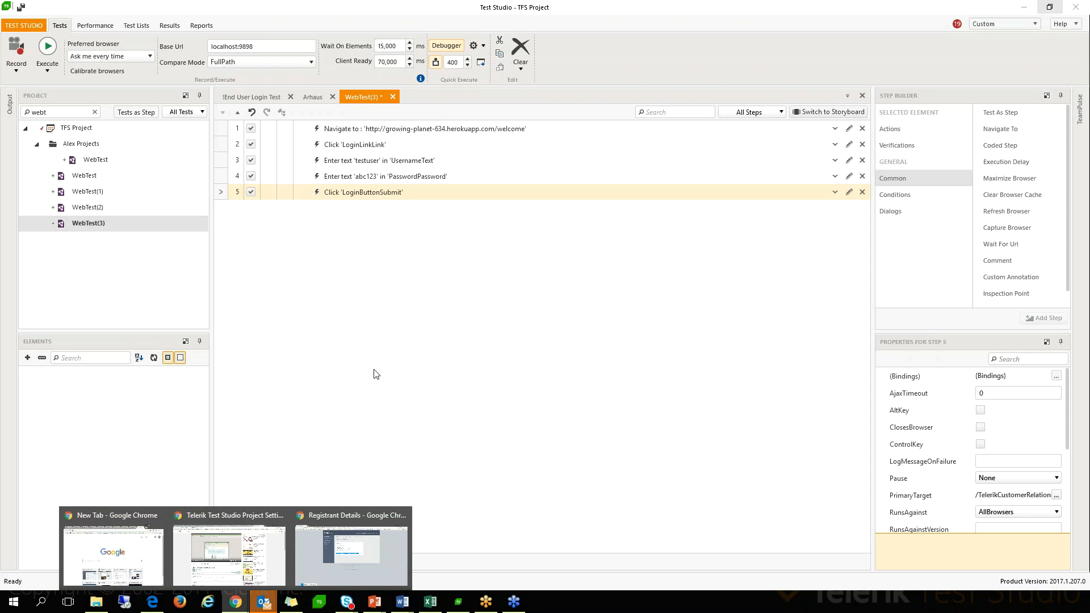
{"action": "left_click", "coordinate": [380, 349]}
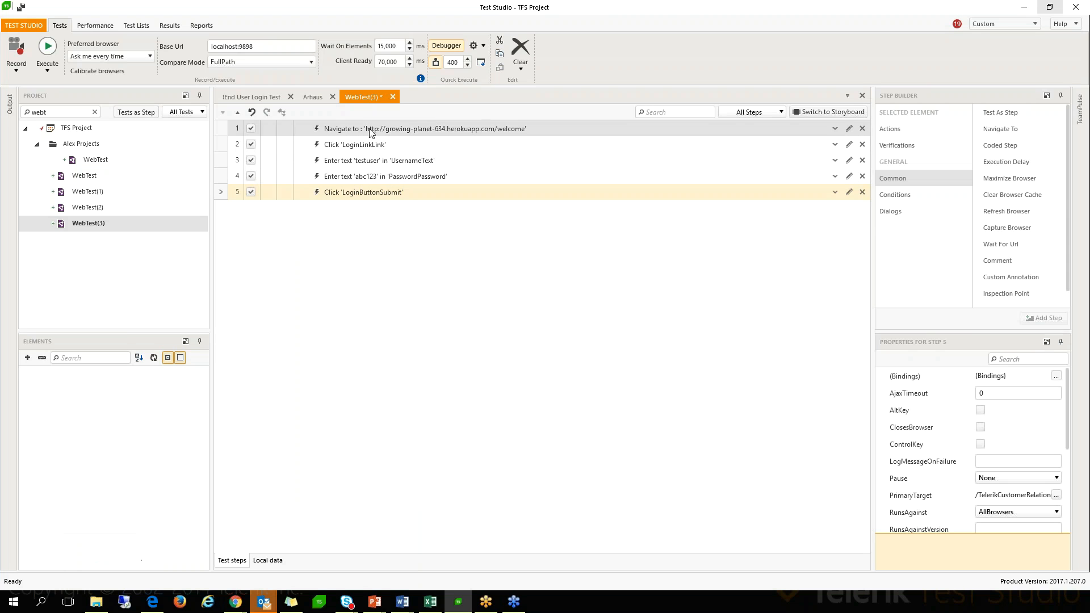
- Save the modified test files and execute WebTest(3) in Firefox
{"action": "left_click", "coordinate": [50, 49]}
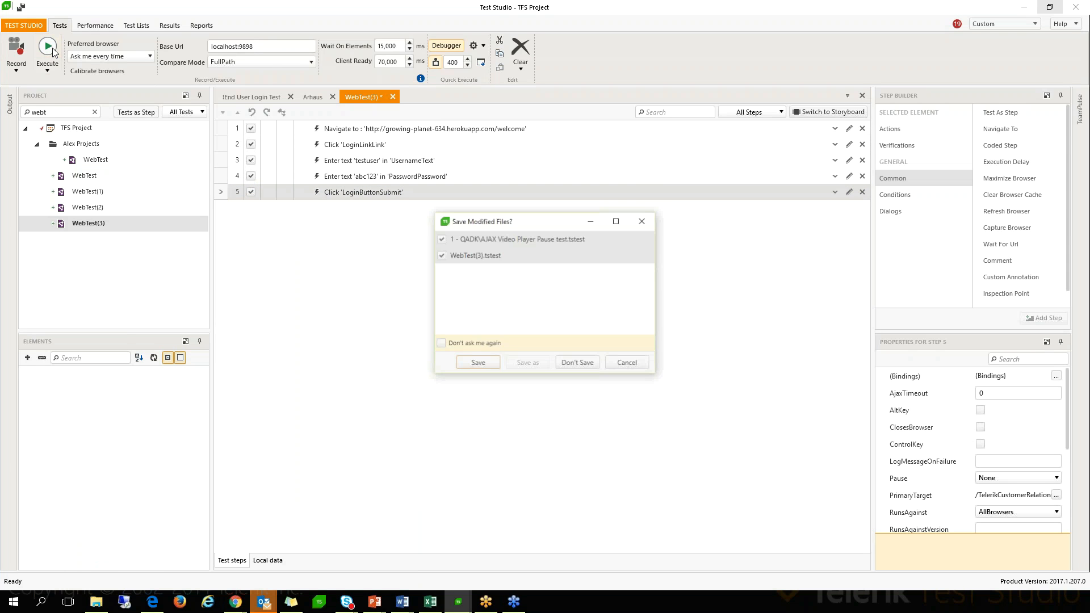
{"action": "left_click", "coordinate": [478, 362]}
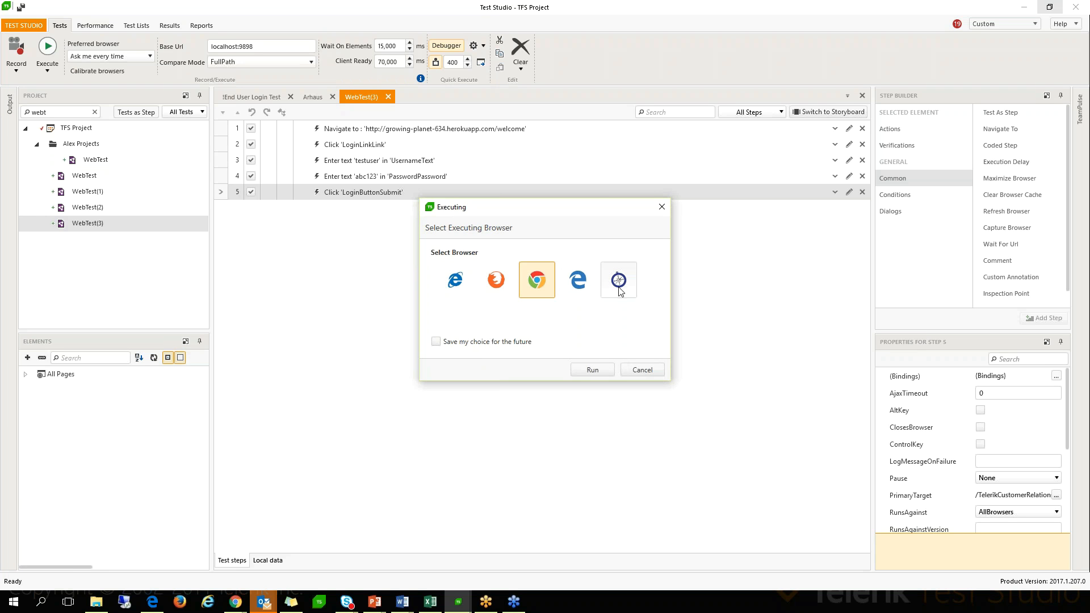
{"action": "left_click", "coordinate": [496, 281]}
{"action": "left_click", "coordinate": [592, 369]}
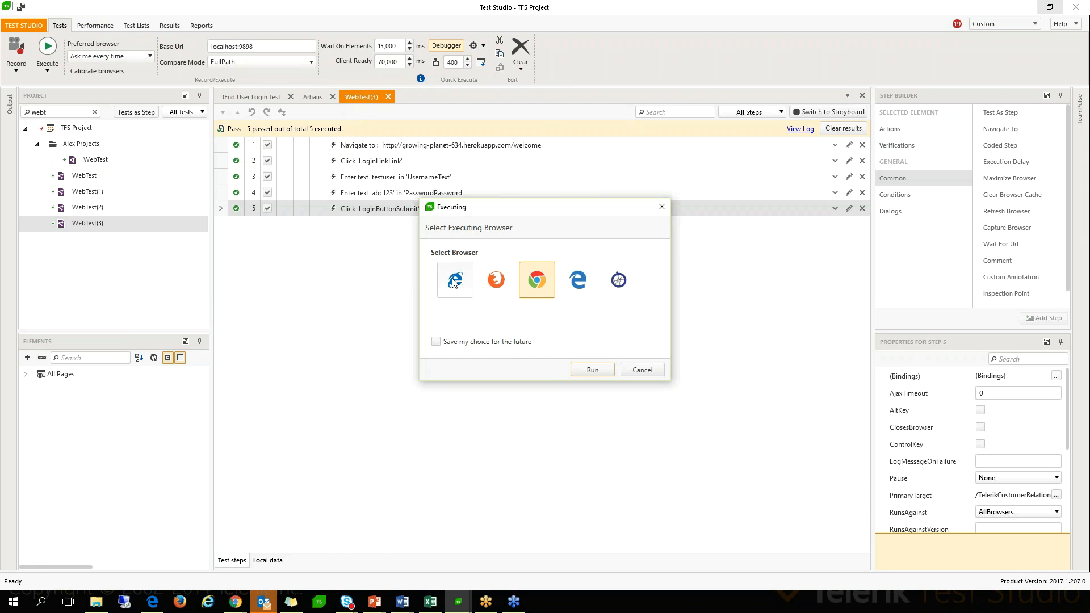
- Execute the test in Internet Explorer and check the run's duration in the test log
{"action": "left_click", "coordinate": [454, 280]}
{"action": "left_click", "coordinate": [591, 370]}
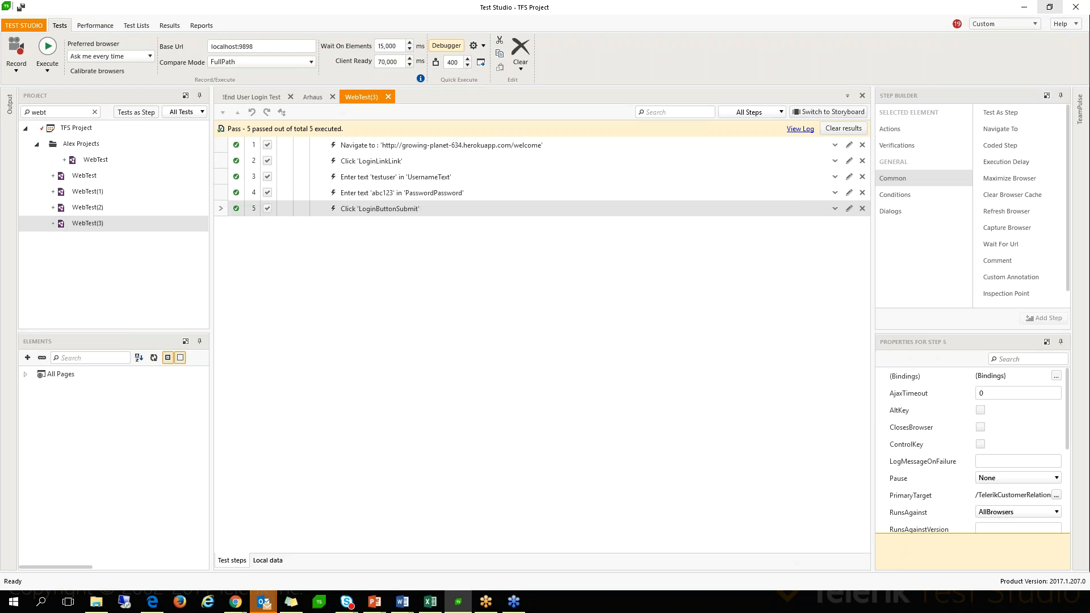
{"action": "left_click", "coordinate": [800, 129]}
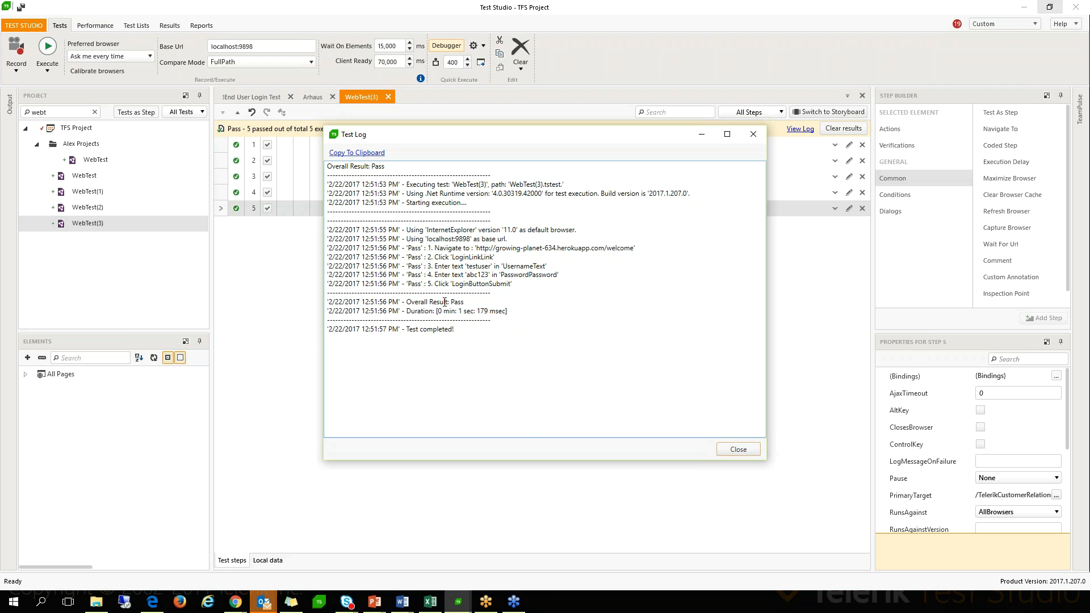
{"action": "left_click_drag", "start_coordinate": [461, 312], "coordinate": [513, 310]}
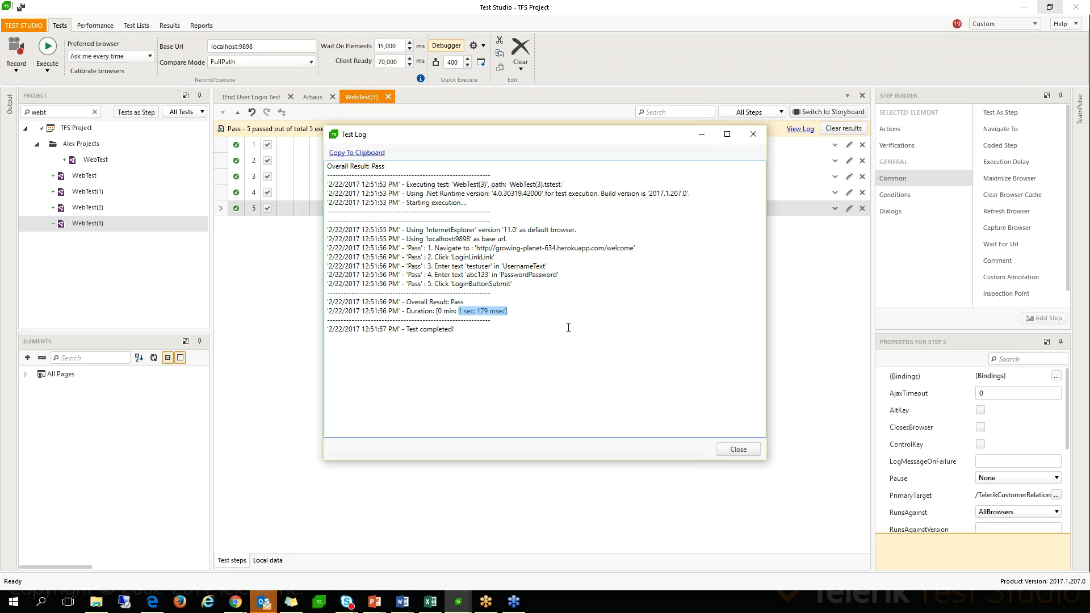
{"action": "left_click", "coordinate": [753, 135]}
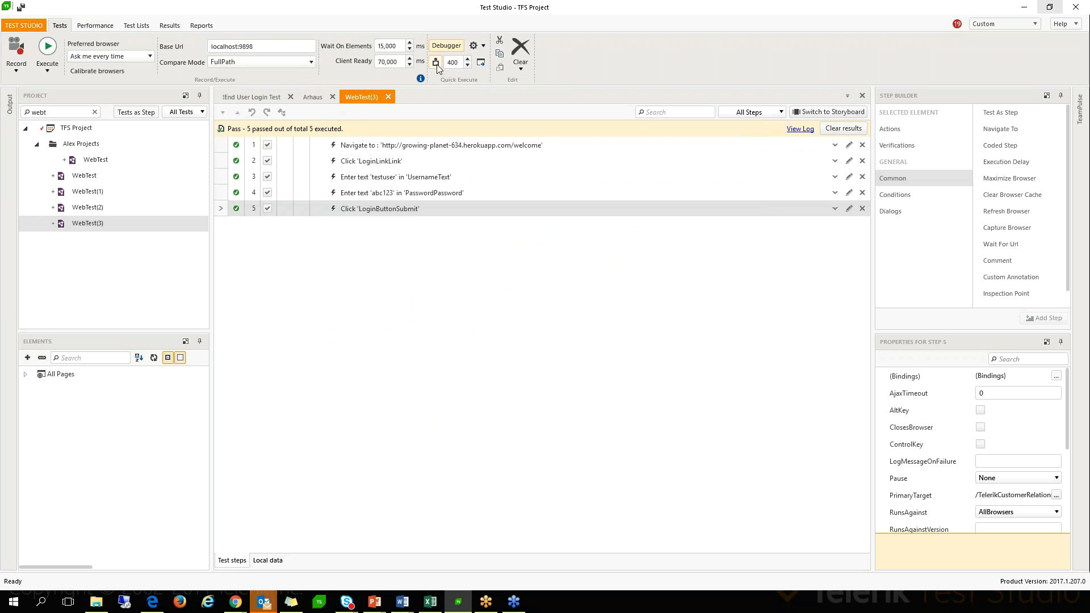
- Run all steps of WebTest(3) once more in Internet Explorer
{"action": "left_click", "coordinate": [47, 46]}
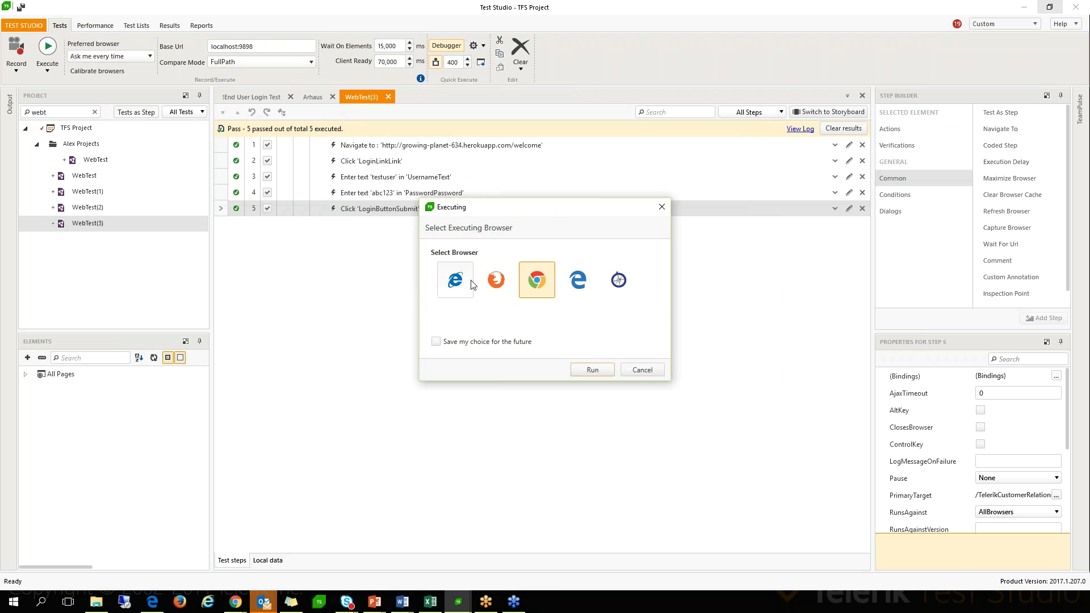
{"action": "left_click", "coordinate": [455, 280]}
{"action": "left_click", "coordinate": [591, 371]}
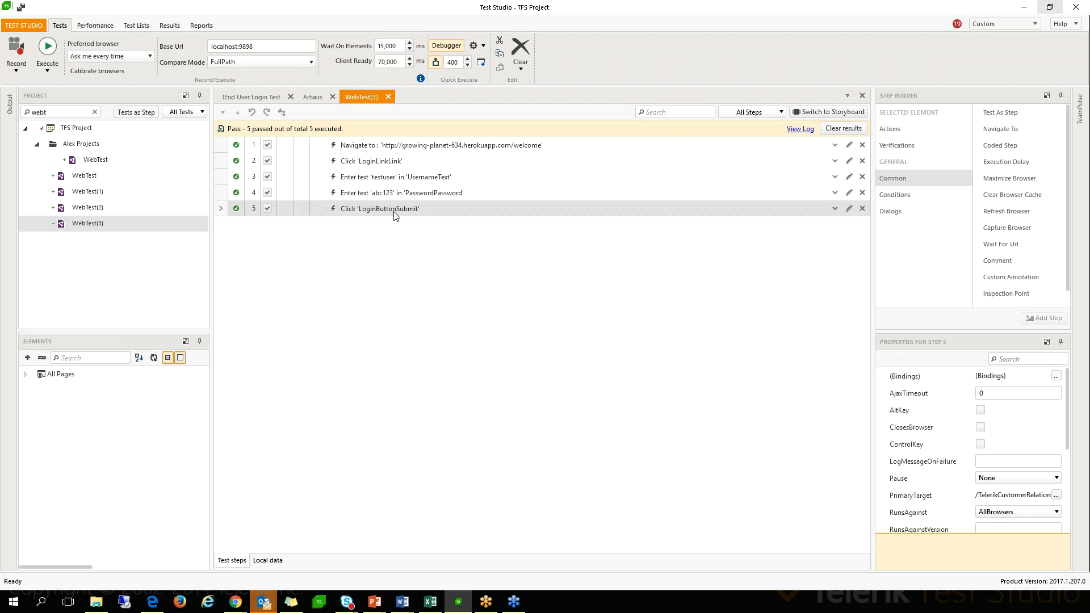
- Run the test only up to step 3, the username entry, in Internet Explorer
{"action": "right_click", "coordinate": [379, 181]}
{"action": "mouse_move", "coordinate": [423, 239]}
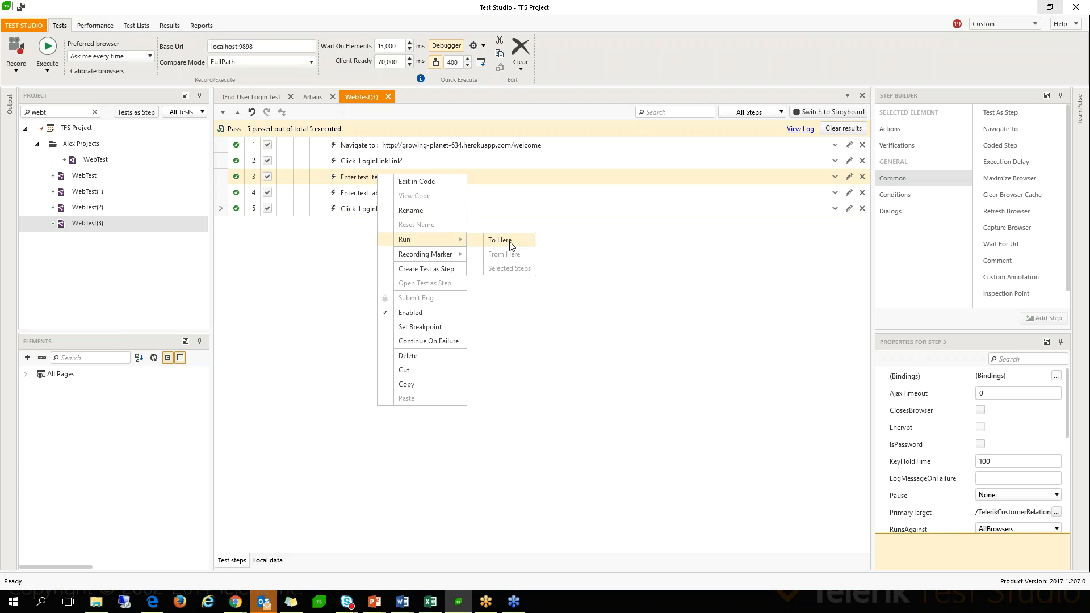
{"action": "left_click", "coordinate": [510, 246]}
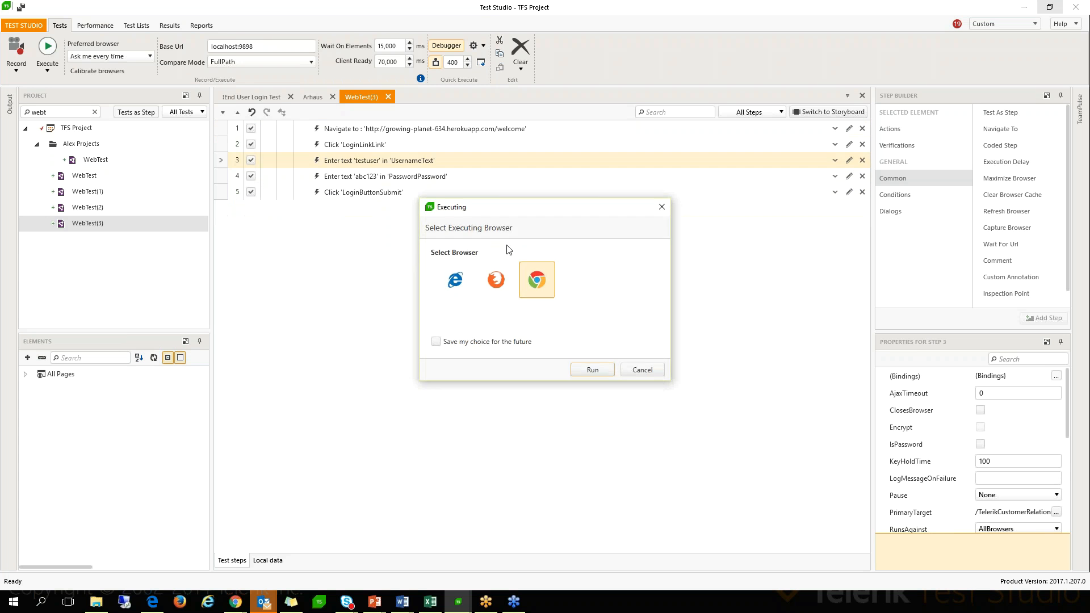
{"action": "left_click", "coordinate": [455, 279]}
{"action": "left_click", "coordinate": [597, 373]}
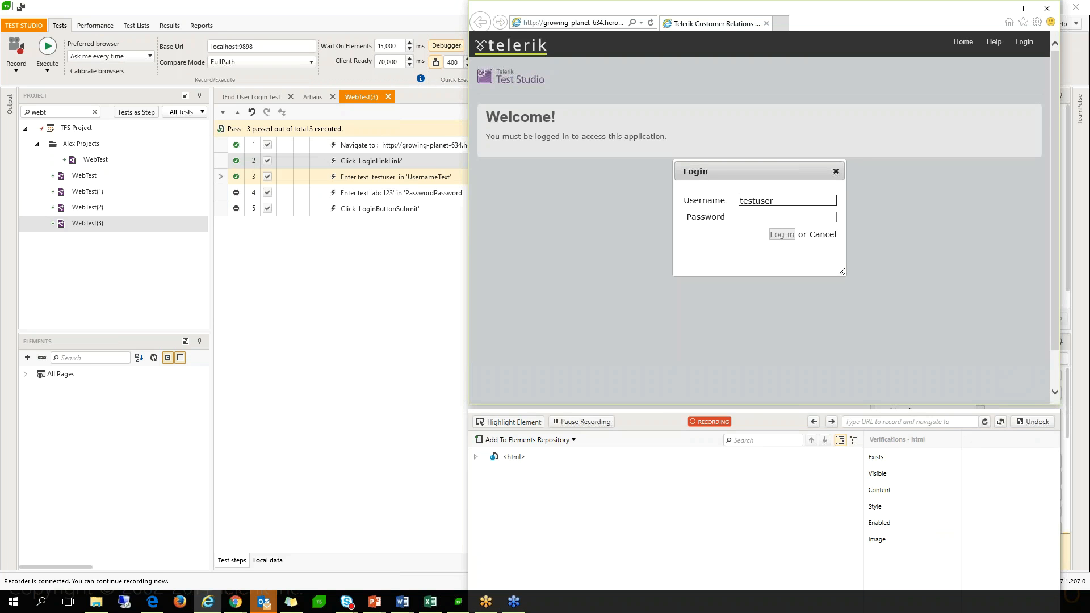
- Run only step 4, the password entry, in the open recording browser
{"action": "left_click", "coordinate": [367, 198]}
{"action": "right_click", "coordinate": [367, 197]}
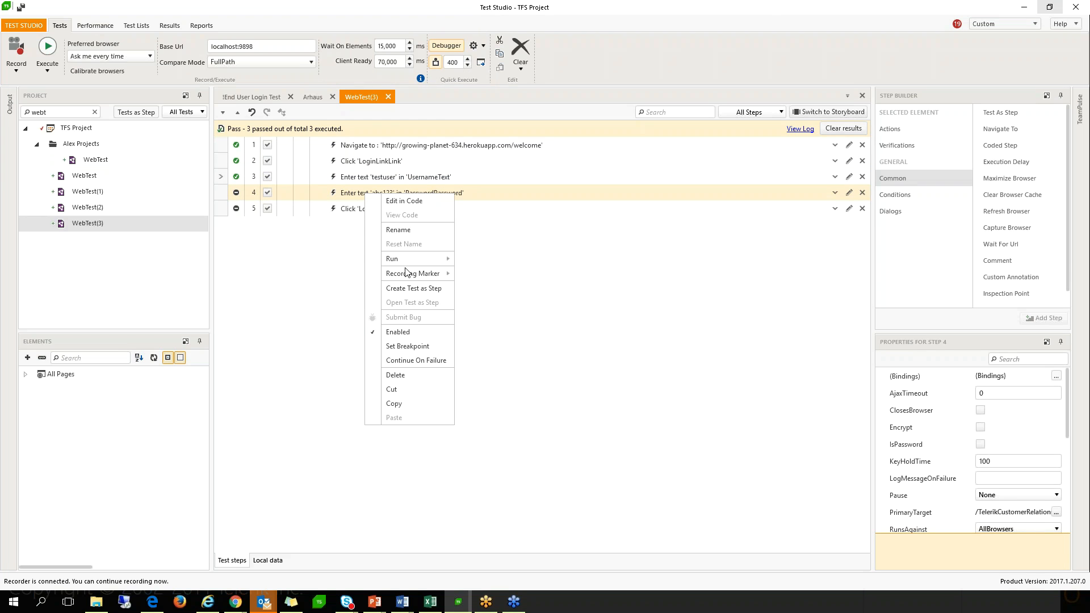
{"action": "mouse_move", "coordinate": [431, 259]}
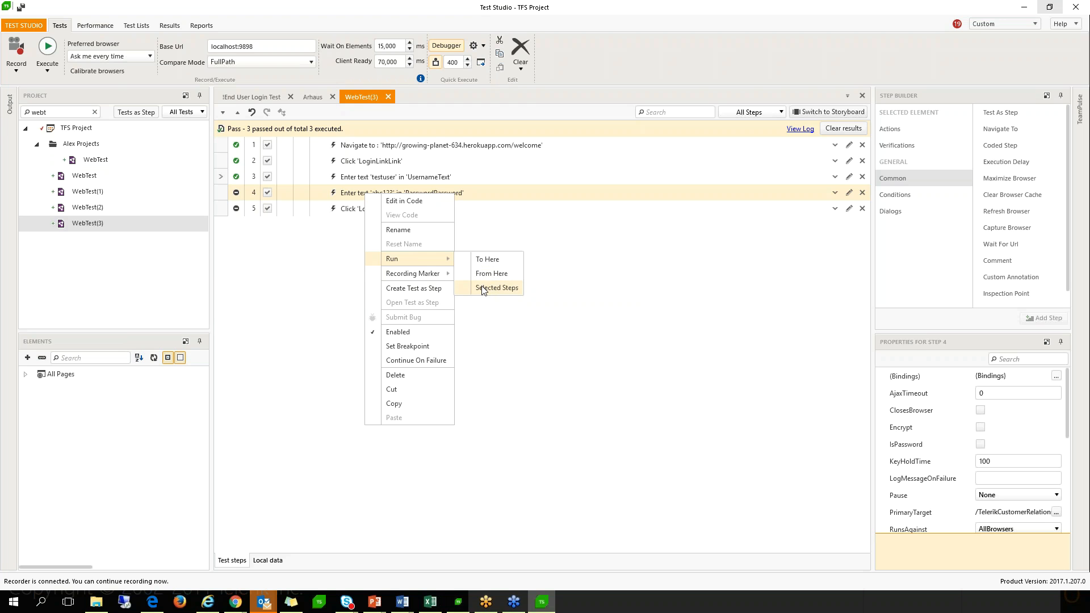
{"action": "left_click", "coordinate": [483, 288]}
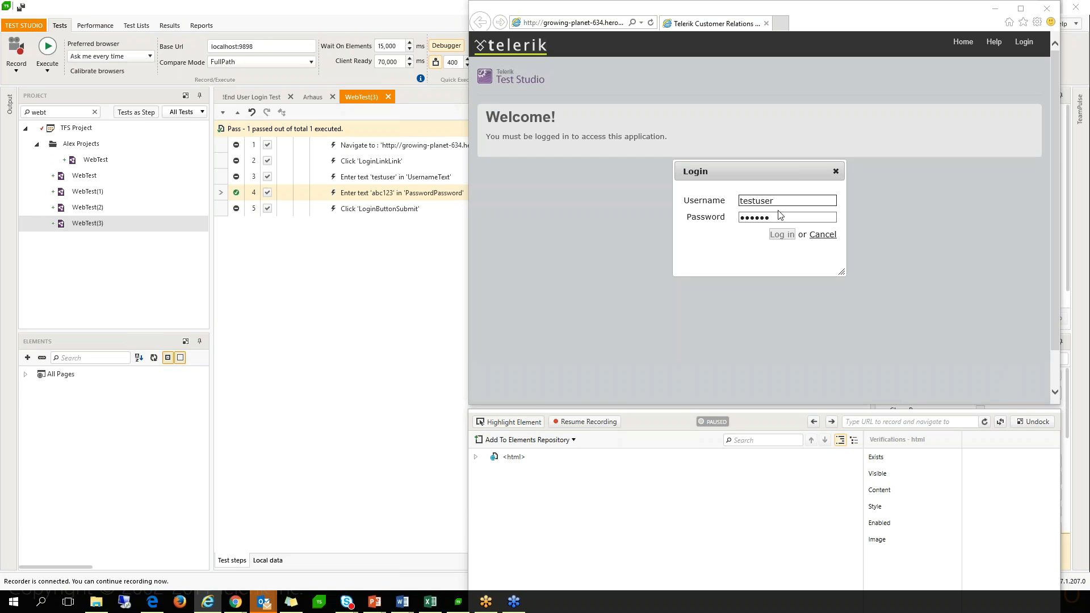
- Run WebTest(3) from step 5, the login button click, in the open recording browser
{"action": "left_click", "coordinate": [798, 216]}
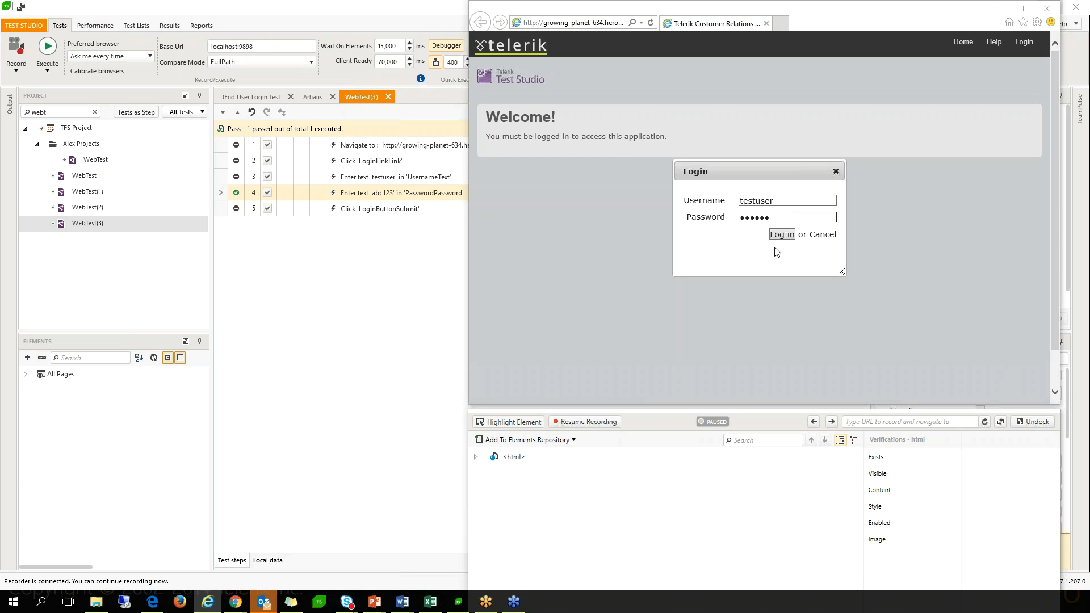
{"action": "left_click", "coordinate": [392, 214]}
{"action": "right_click", "coordinate": [391, 214]}
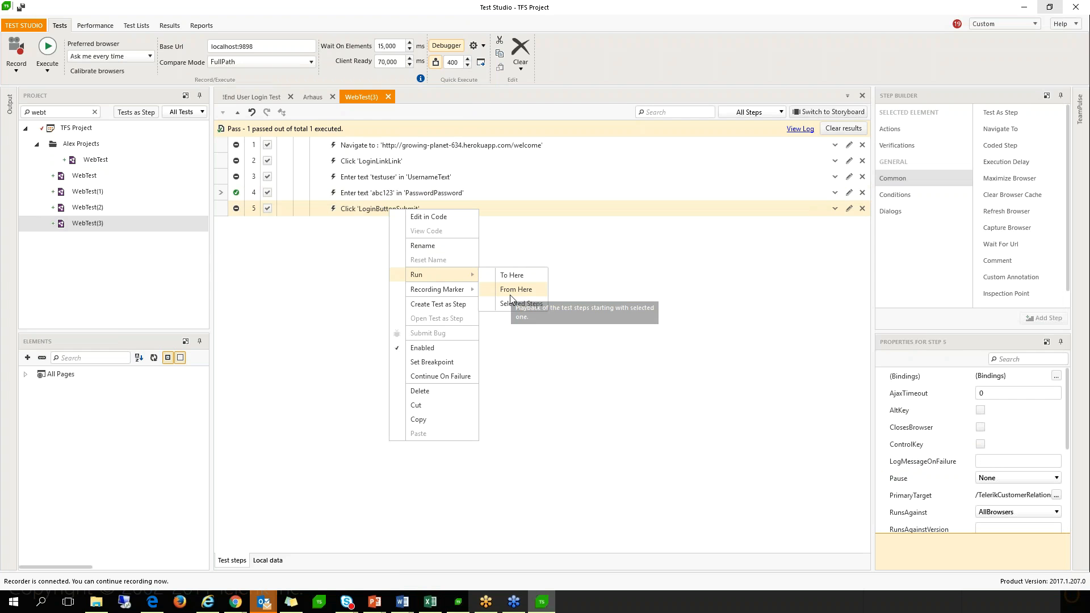
{"action": "left_click", "coordinate": [509, 294]}
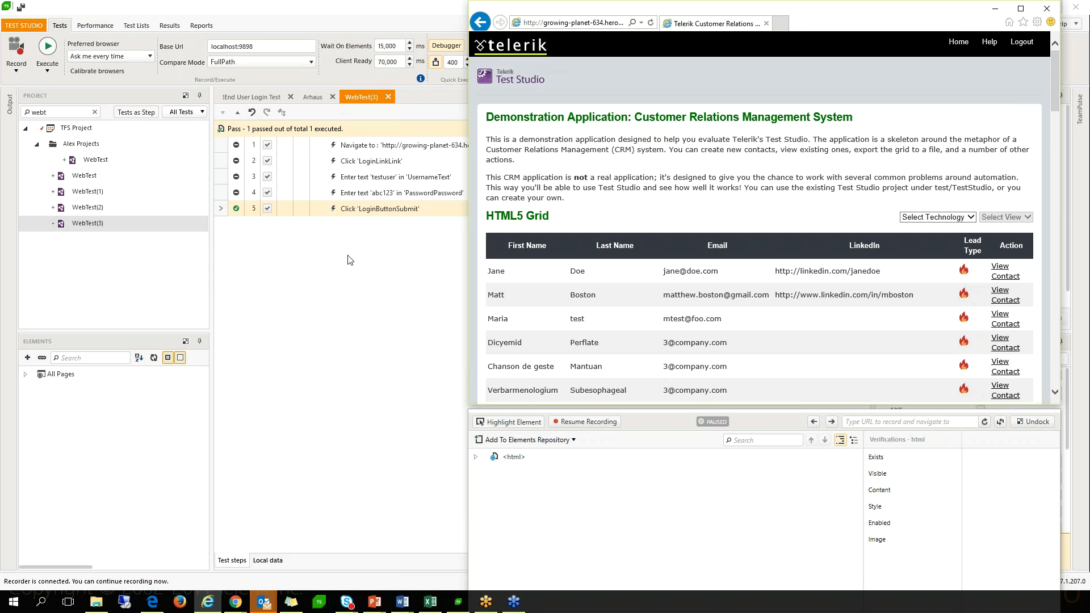
- Turn on element highlighting, locate the fourth contact's last-name cell in the DOM tree and select its parent table row there
{"action": "left_click", "coordinate": [526, 422]}
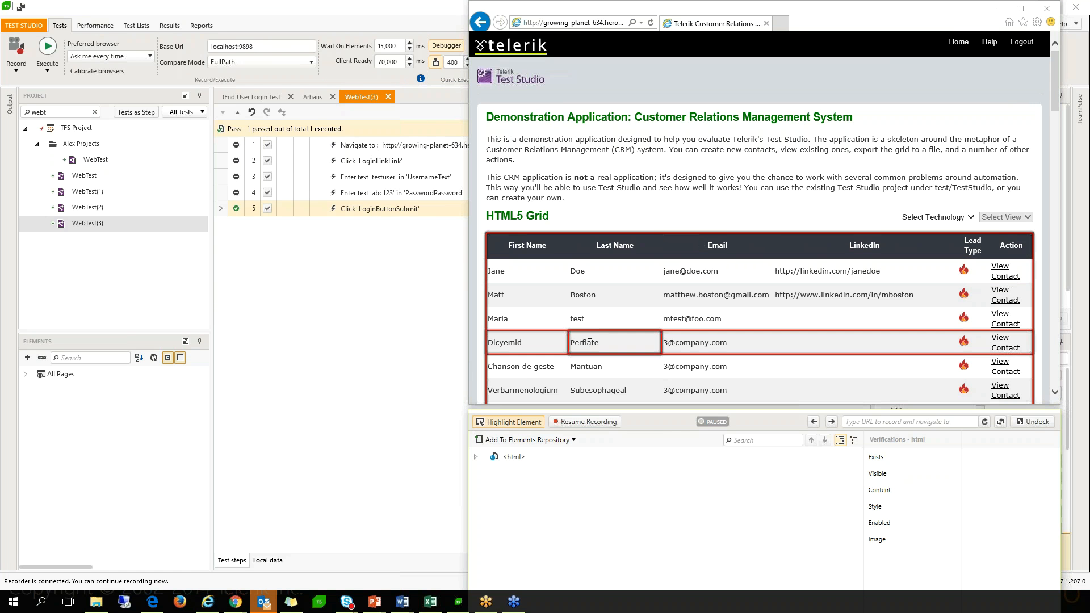
{"action": "mouse_move", "coordinate": [713, 177]}
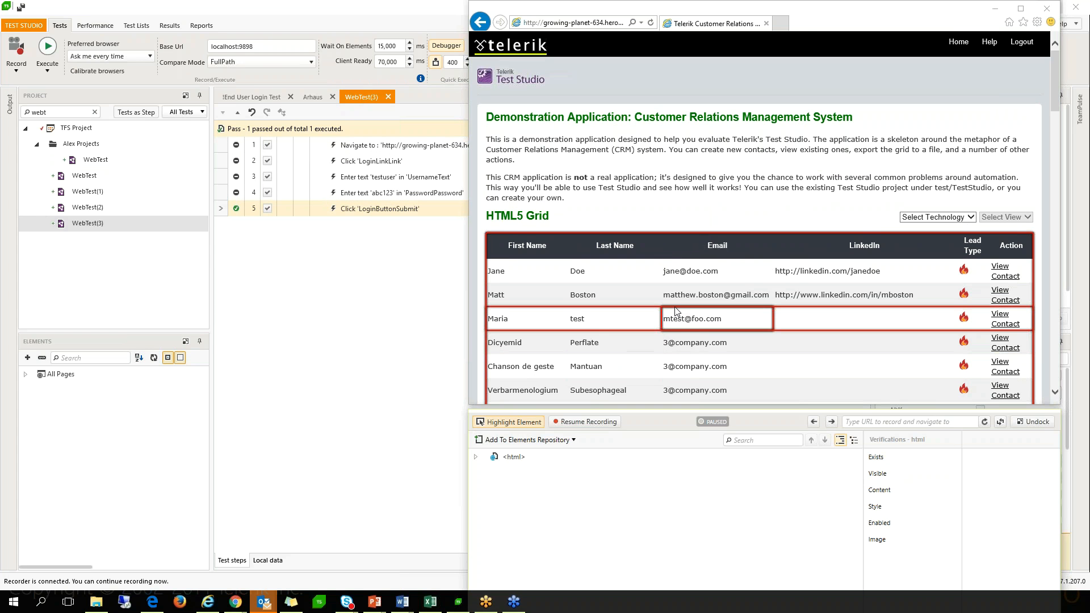
{"action": "mouse_move", "coordinate": [675, 311]}
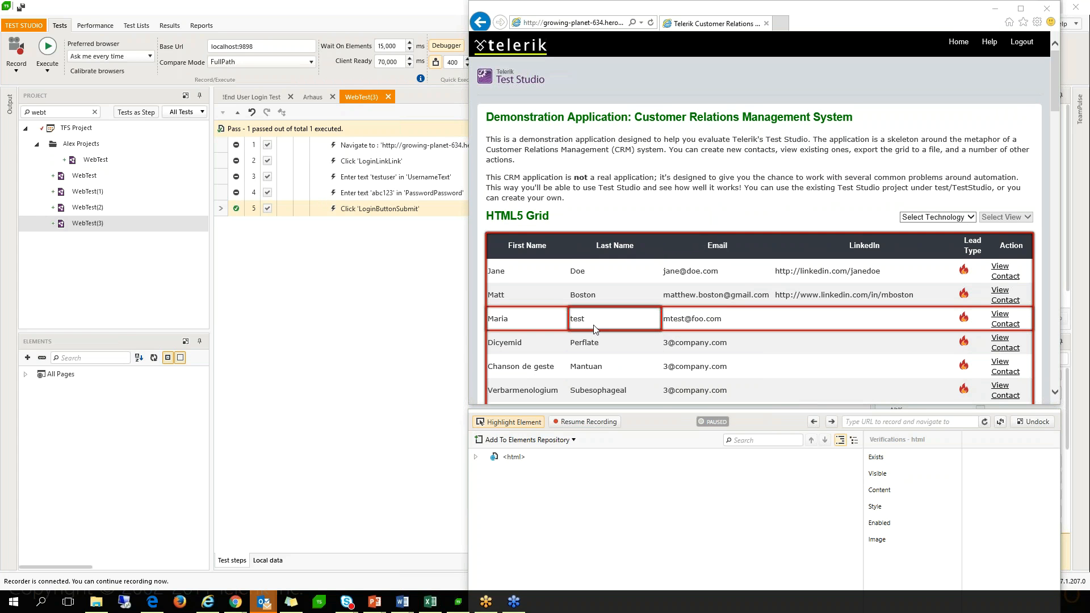
{"action": "mouse_move", "coordinate": [619, 329]}
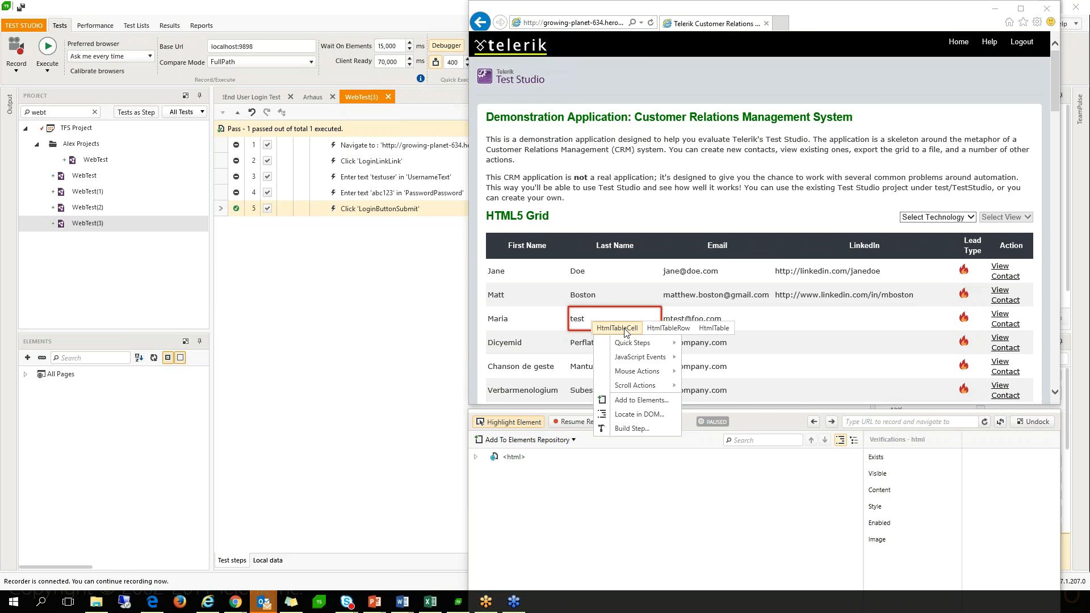
{"action": "mouse_move", "coordinate": [690, 334]}
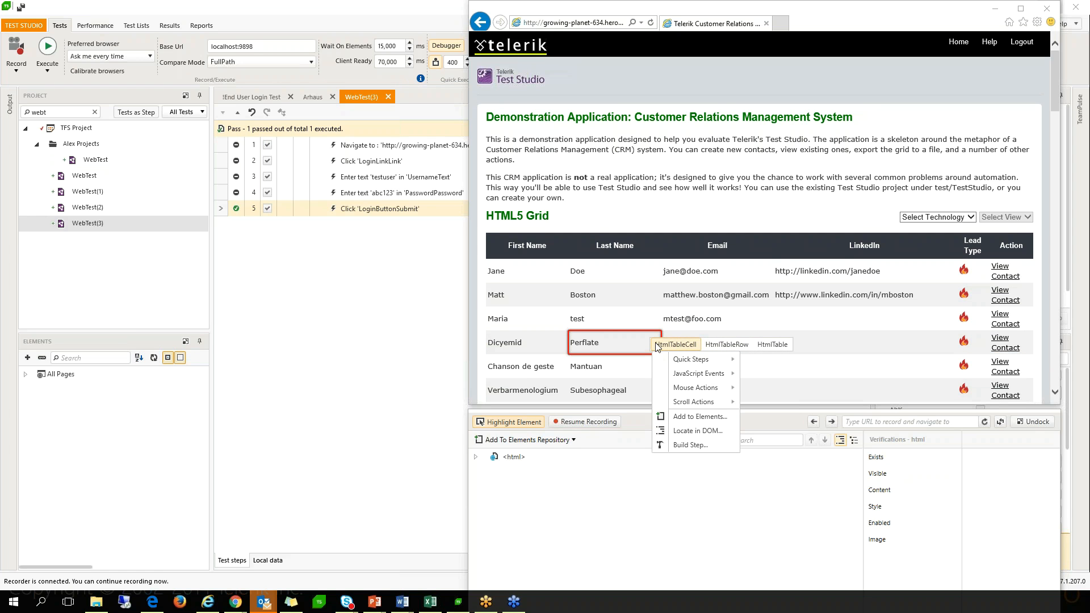
{"action": "left_click", "coordinate": [696, 431]}
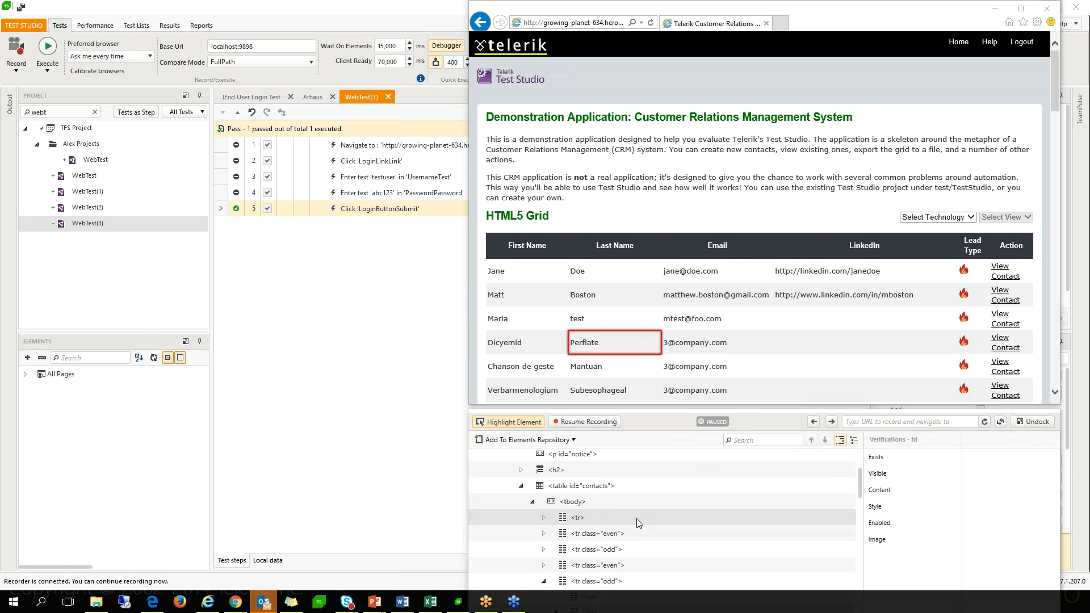
{"action": "left_click", "coordinate": [590, 536]}
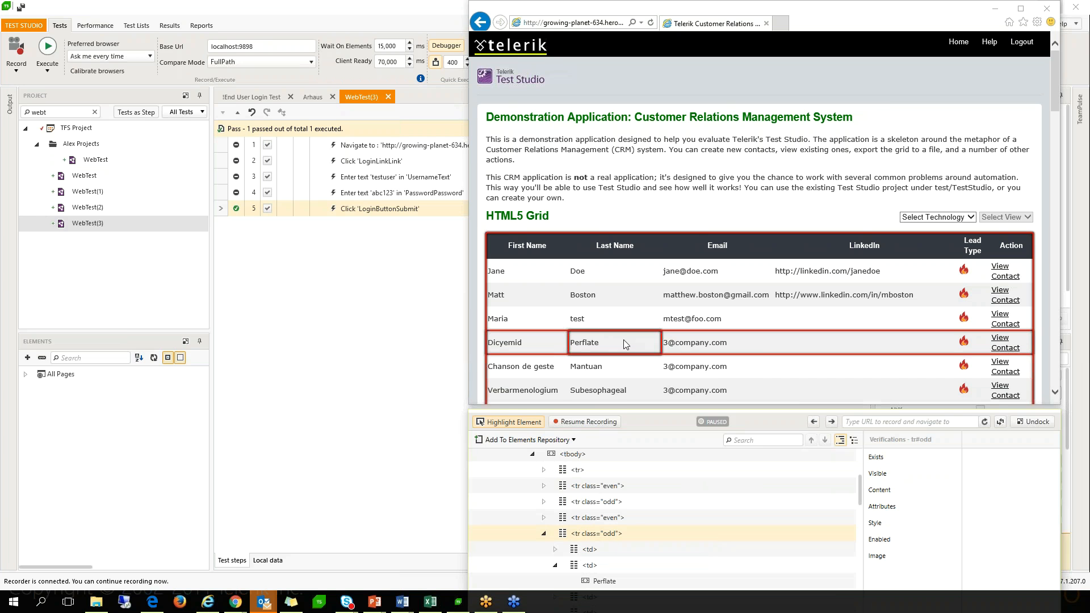
- Examine the quick steps offered for the grid's cell and table and the element menu of the surrounding page div
{"action": "mouse_move", "coordinate": [746, 348]}
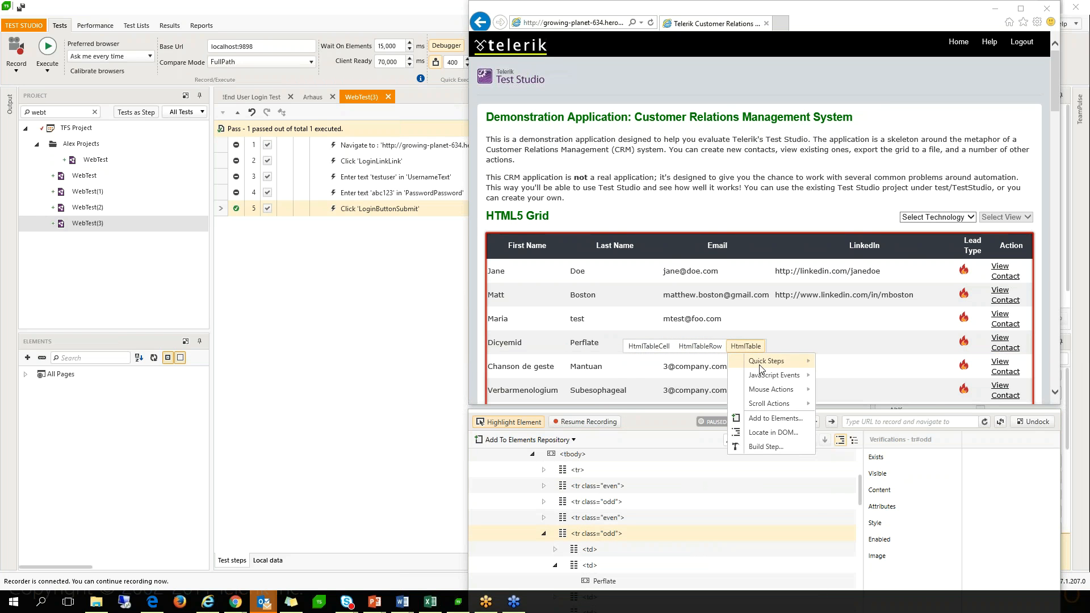
{"action": "mouse_move", "coordinate": [761, 368]}
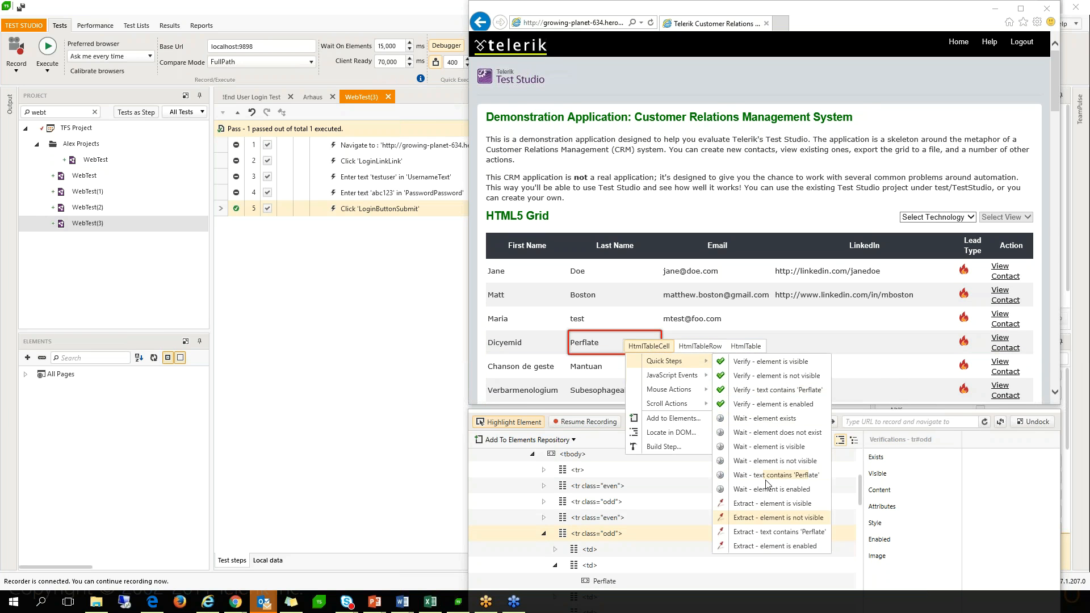
{"action": "left_click", "coordinate": [726, 210]}
{"action": "left_click", "coordinate": [722, 203]}
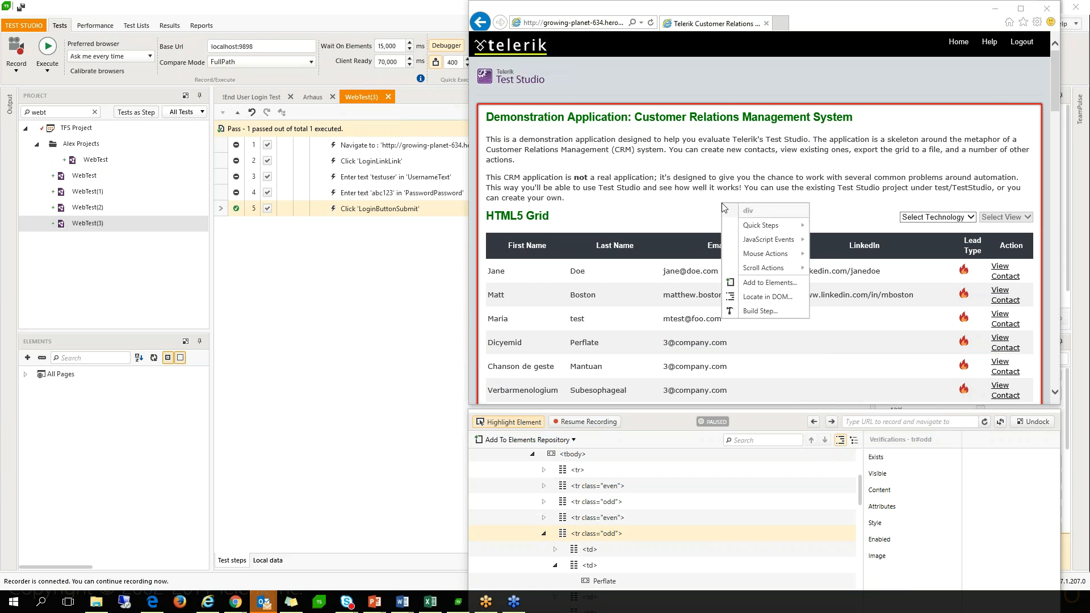
{"action": "left_click", "coordinate": [648, 359]}
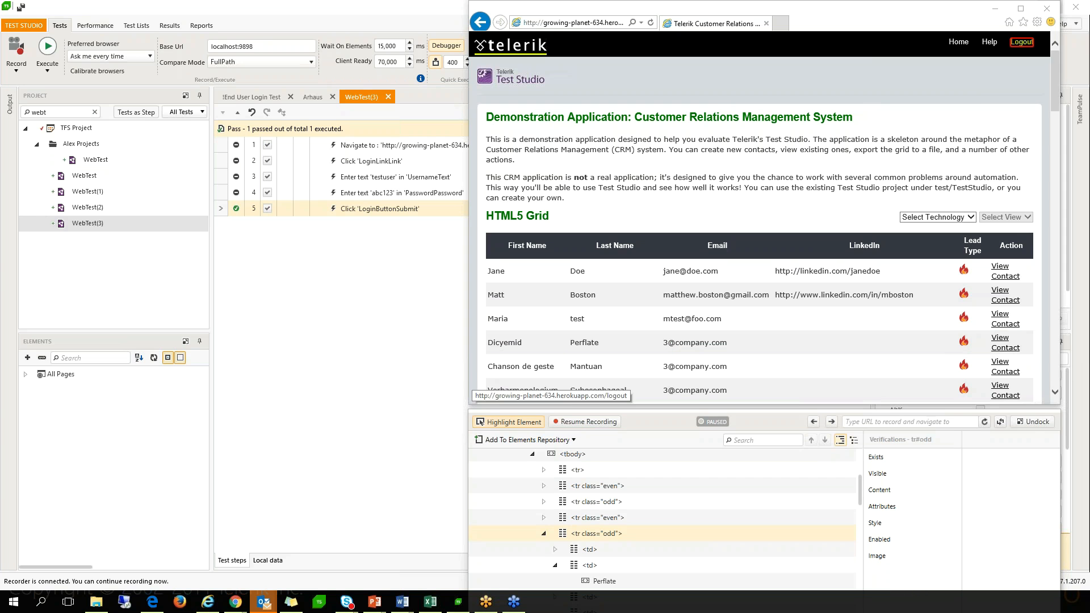
- Add a quick verification step that the Logout link's text contains 'Logout', and close the recording browser
{"action": "left_click", "coordinate": [1022, 42]}
{"action": "mouse_move", "coordinate": [1017, 65]}
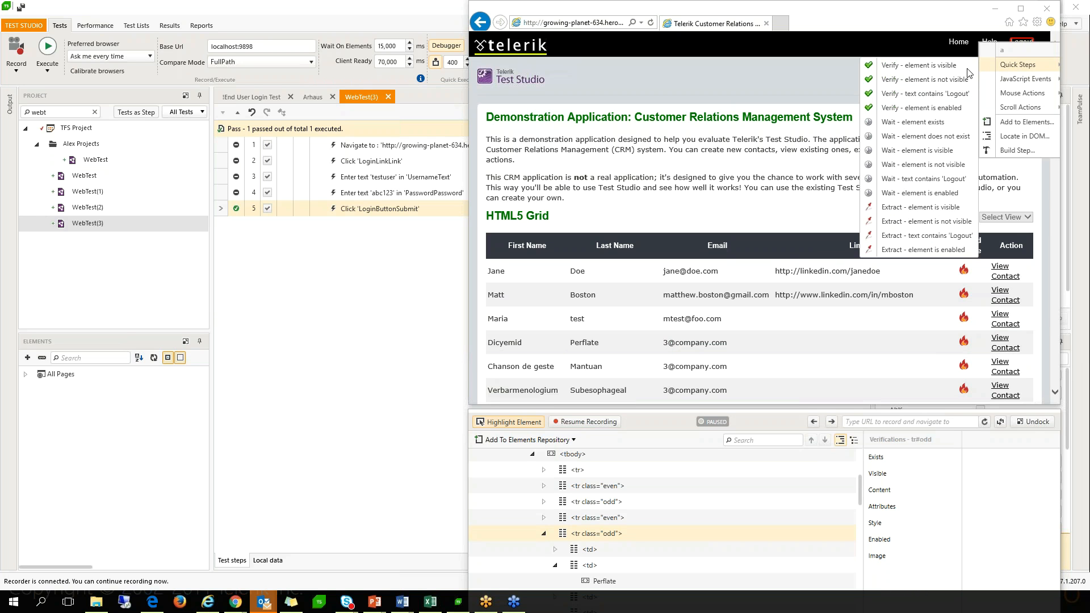
{"action": "left_click", "coordinate": [911, 93]}
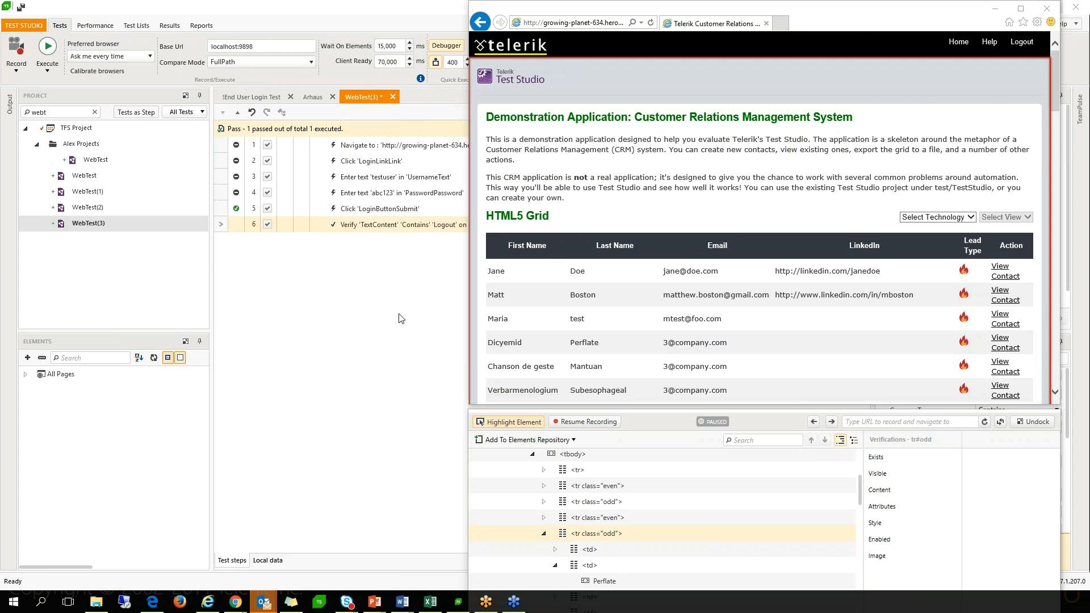
{"action": "left_click", "coordinate": [1048, 9]}
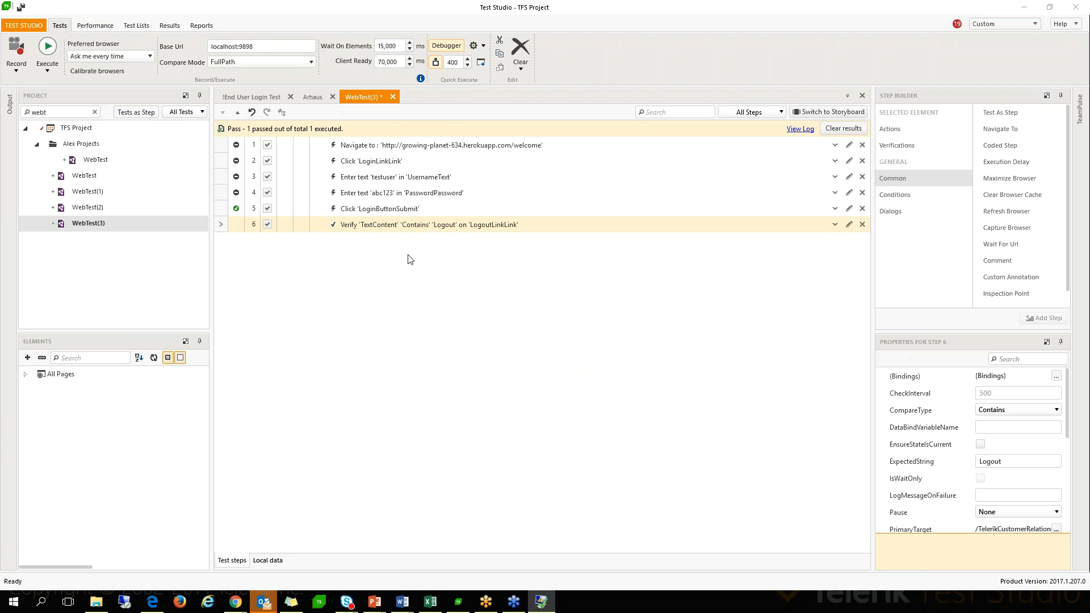
- Save the modified WebTest(3) and execute the whole test in Firefox
{"action": "left_click", "coordinate": [47, 46]}
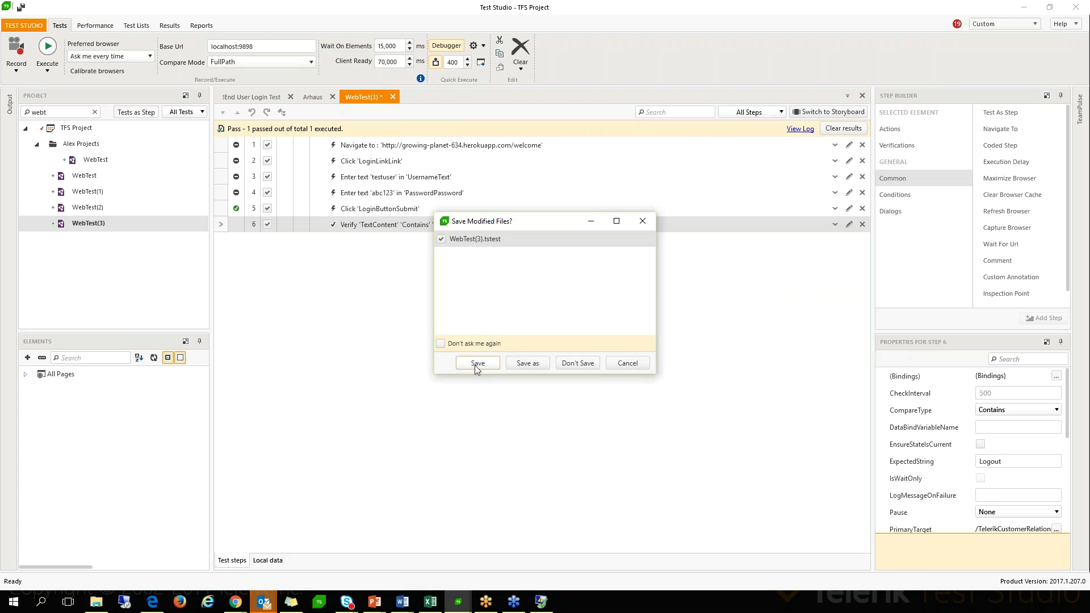
{"action": "left_click", "coordinate": [475, 366]}
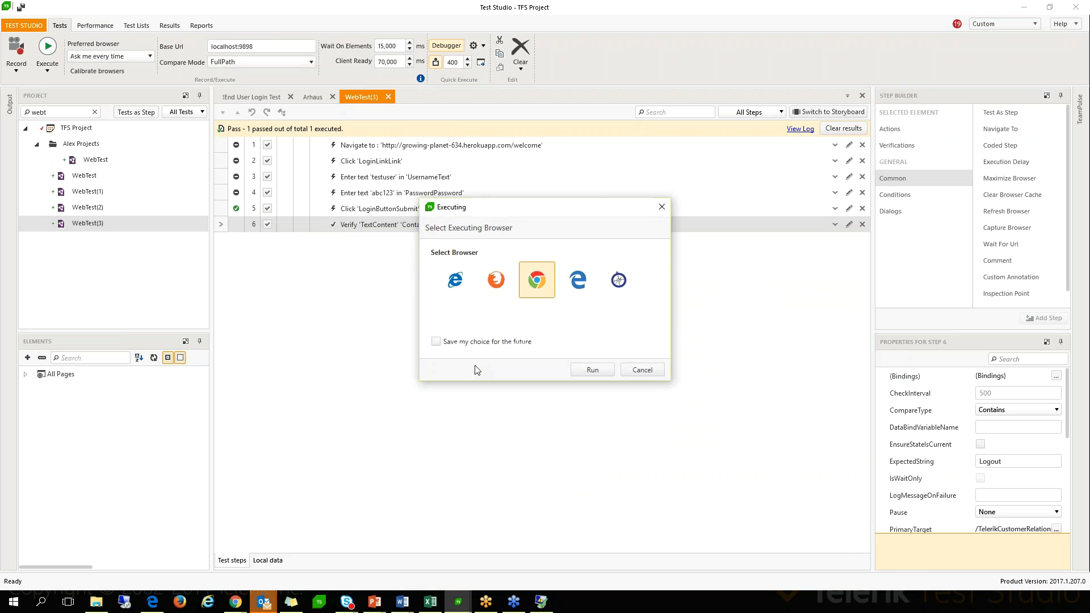
{"action": "left_click", "coordinate": [496, 279]}
{"action": "left_click", "coordinate": [591, 370]}
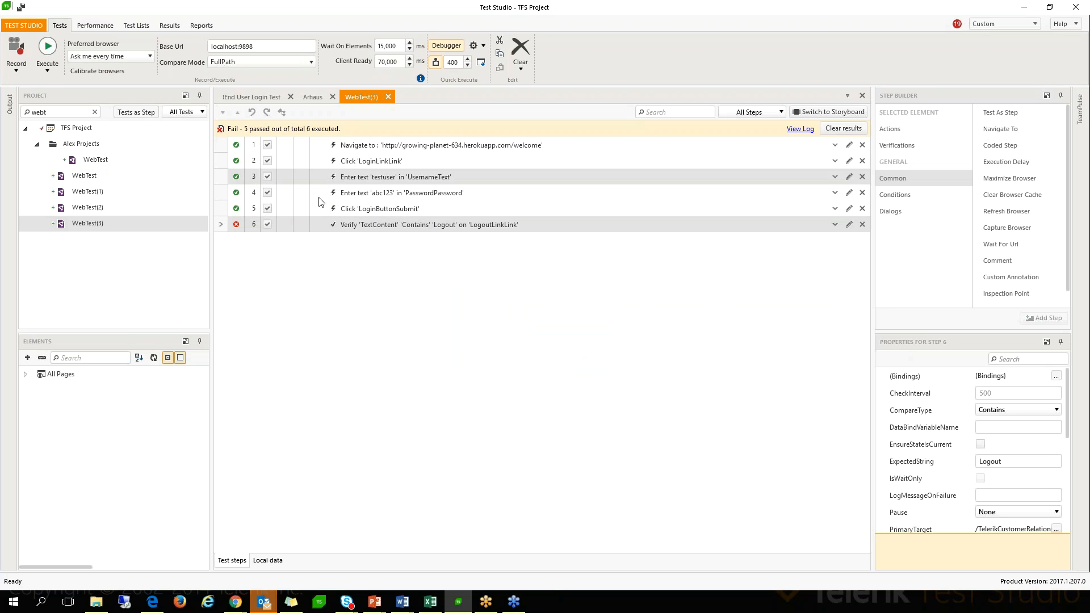
- Expand the settings of the Logout verification in step 6 and enlarge its properties pane in height and width
{"action": "mouse_move", "coordinate": [237, 226]}
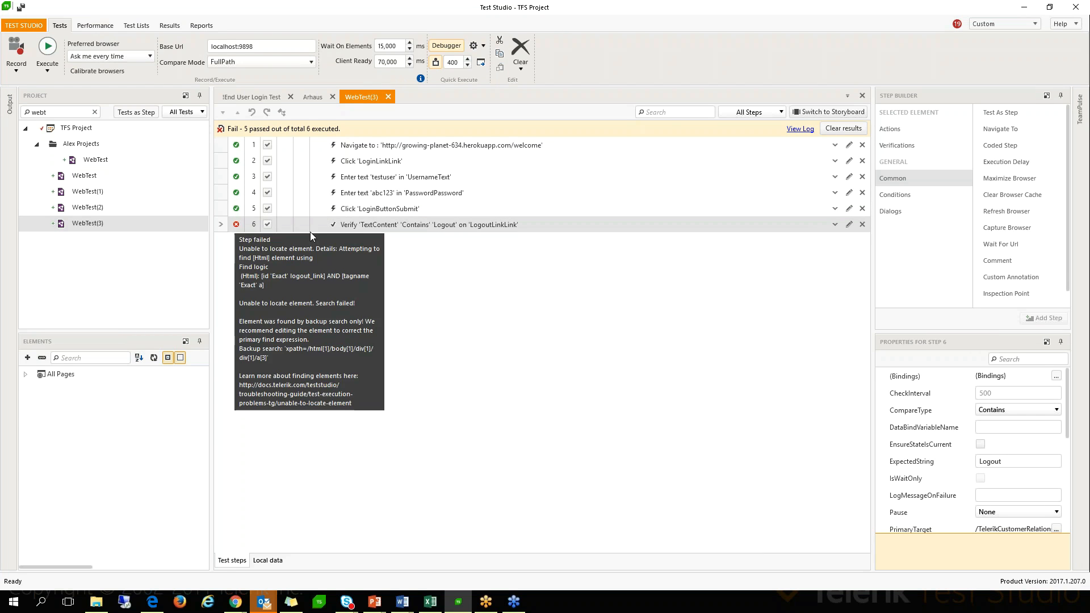
{"action": "double_click", "coordinate": [422, 225]}
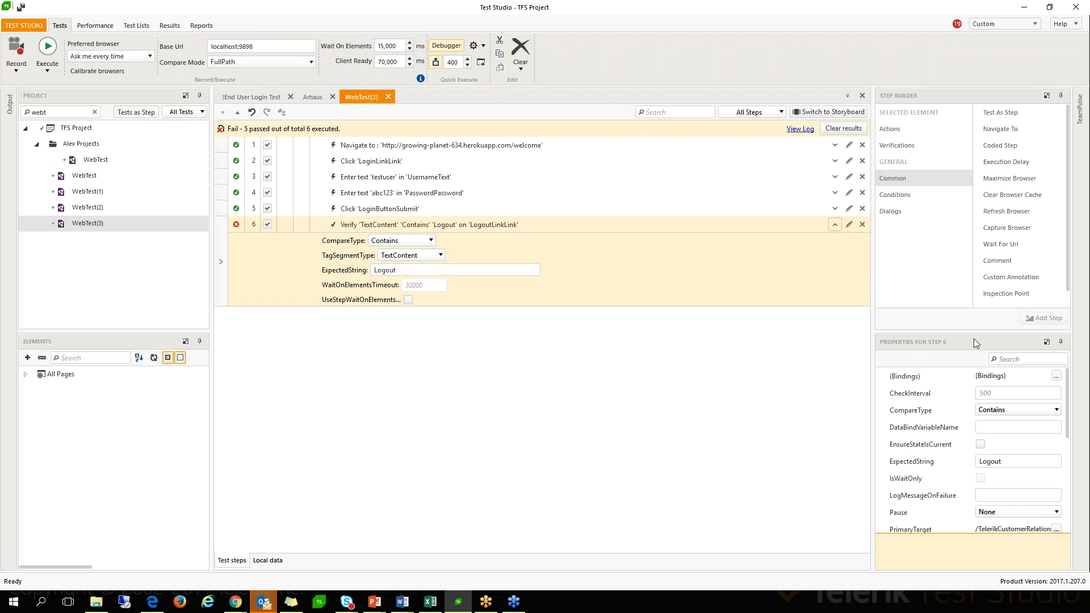
{"action": "left_click_drag", "start_coordinate": [972, 332], "coordinate": [951, 187]}
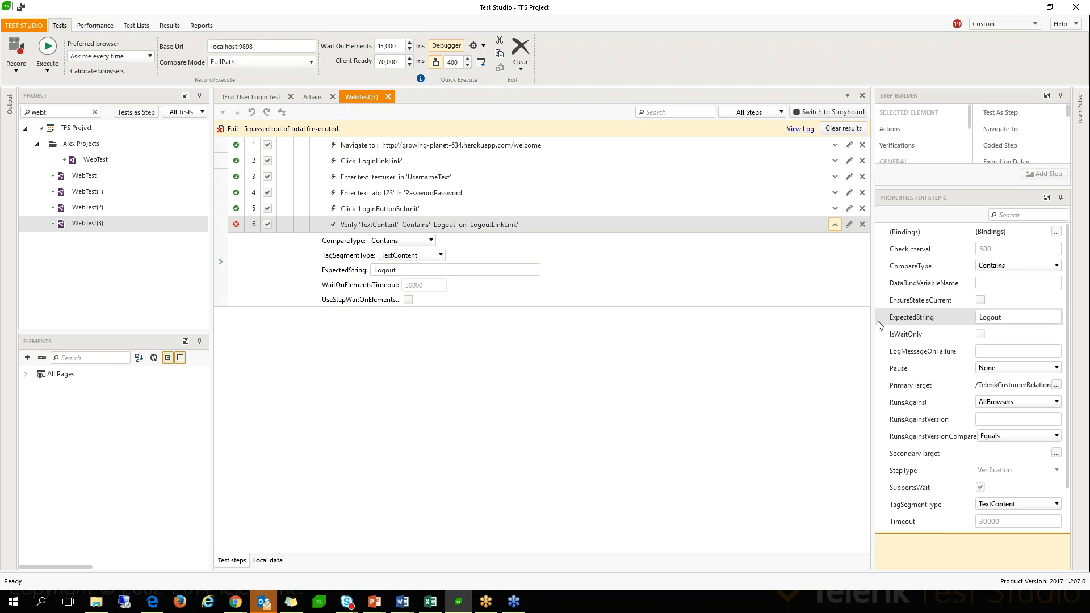
{"action": "left_click_drag", "start_coordinate": [833, 321], "coordinate": [797, 321]}
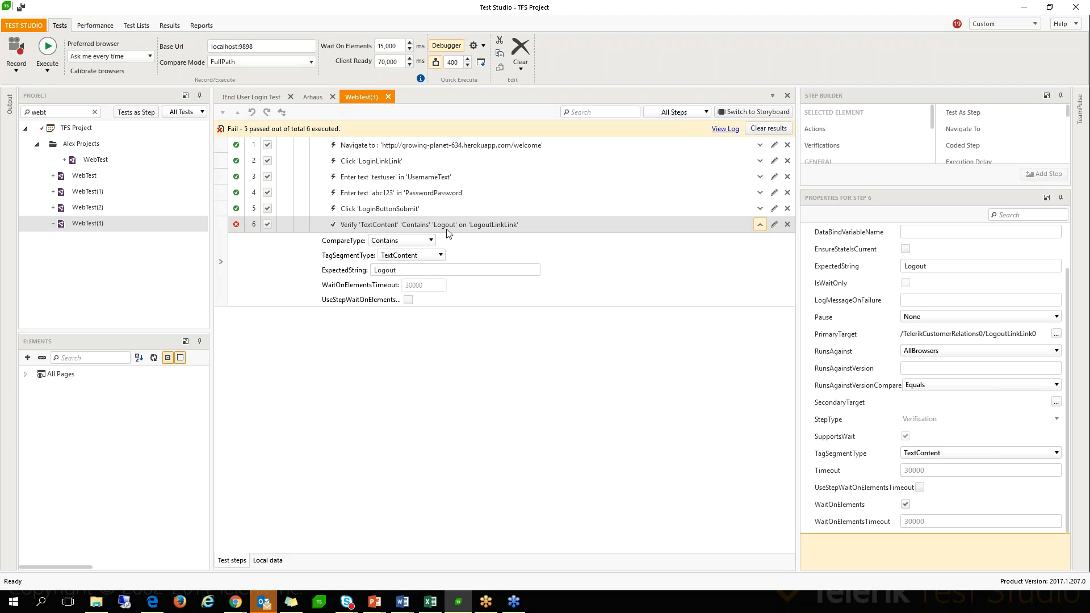
- Read the failure summary of step 6 in the step failure details and close it
{"action": "left_click", "coordinate": [239, 227]}
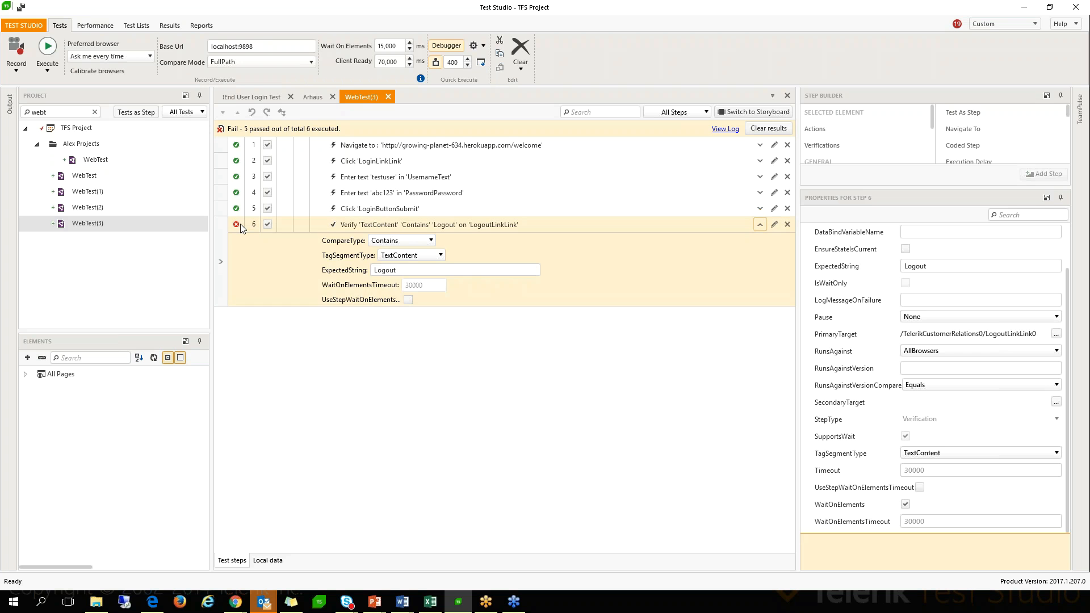
{"action": "left_click", "coordinate": [235, 226]}
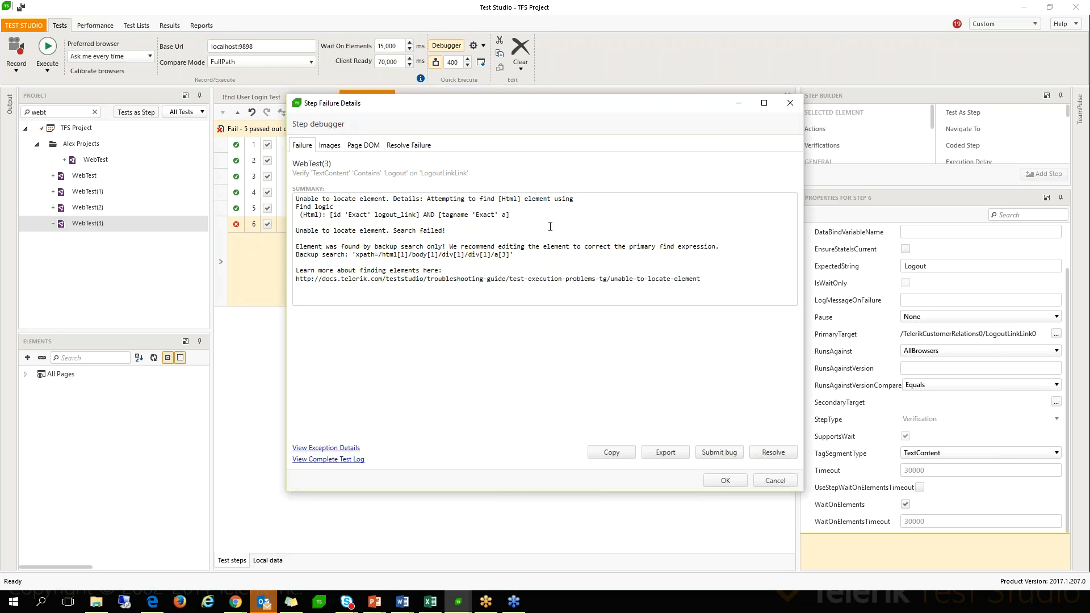
{"action": "left_click", "coordinate": [791, 102]}
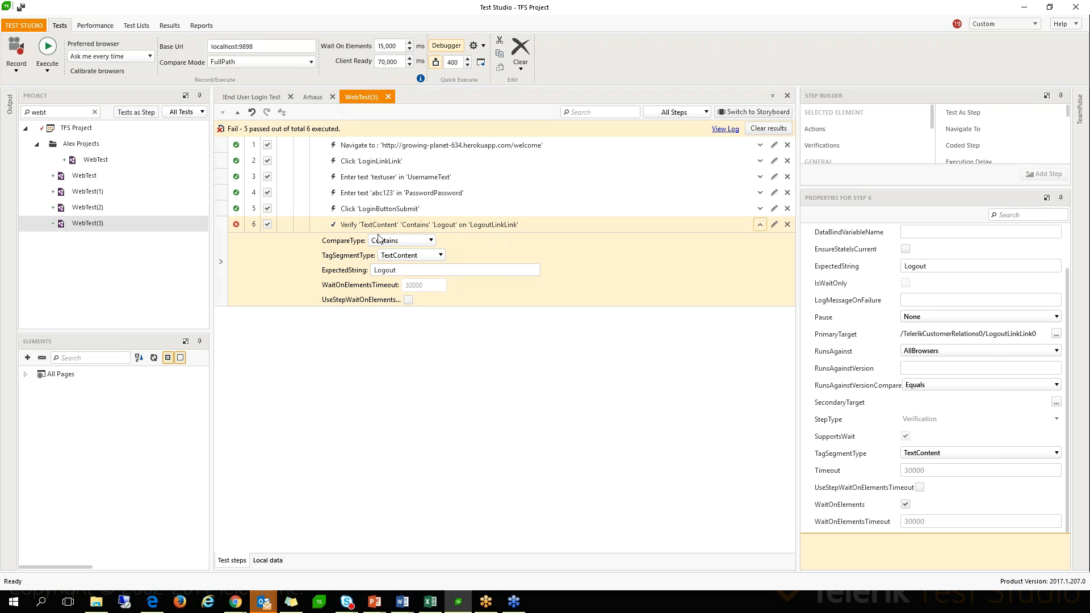
- Set step 6's WaitOnElementsTimeout to 40000, enabling its own timeout only for the edit, and collapse the step's settings
{"action": "left_click", "coordinate": [409, 301]}
{"action": "left_click", "coordinate": [407, 299]}
{"action": "double_click", "coordinate": [406, 287]}
{"action": "left_click", "coordinate": [408, 287]}
{"action": "key", "text": "BackSpace"}
{"action": "type", "text": "400"}
{"action": "left_click", "coordinate": [408, 300]}
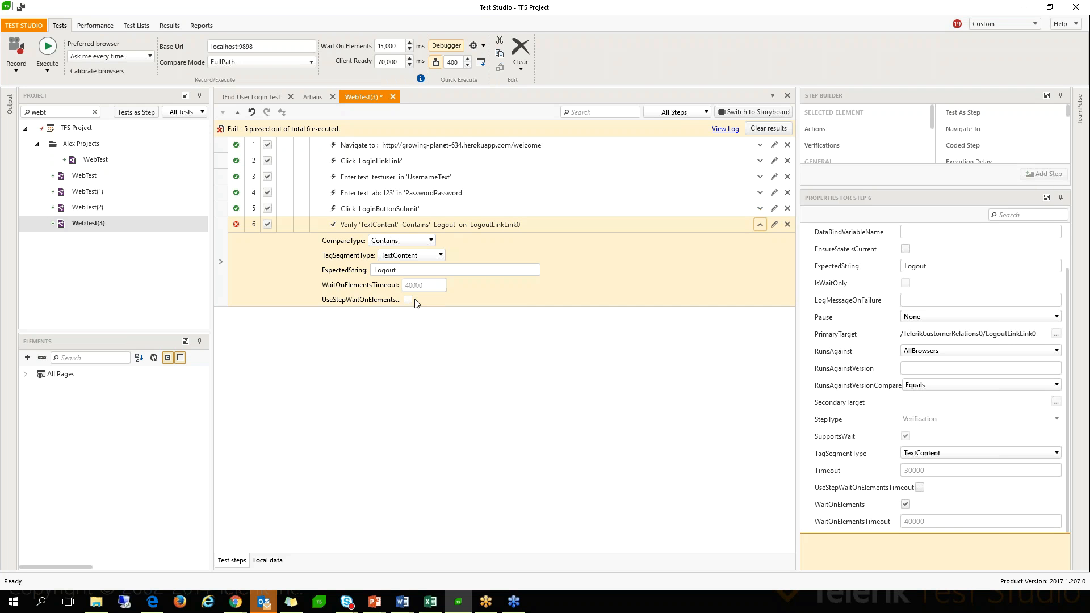
{"action": "left_click", "coordinate": [385, 224]}
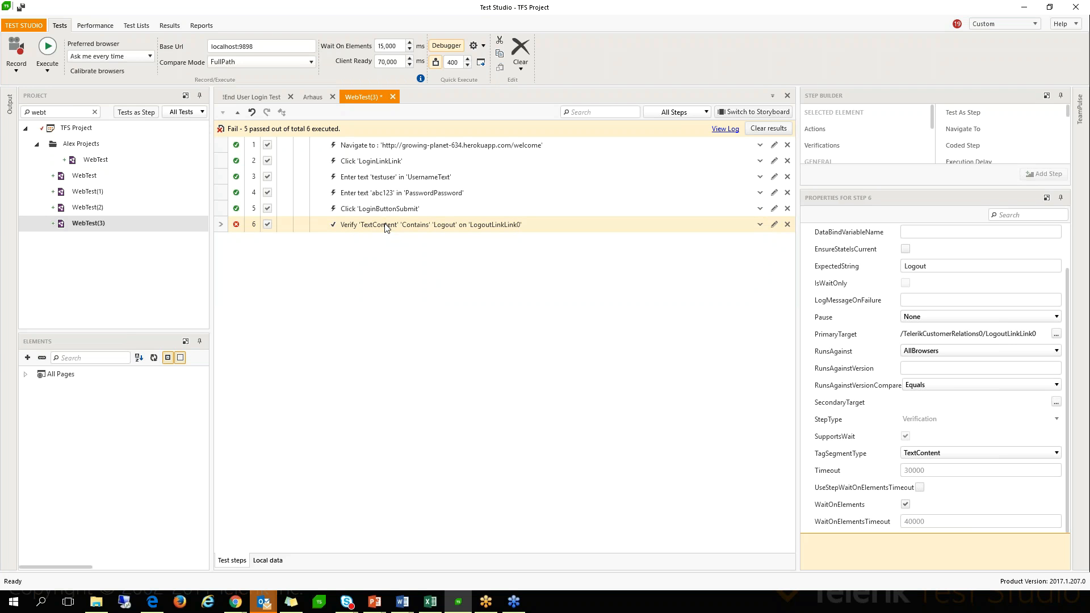
- Check which roles step 6 can be changed to, leaving it as a verification
{"action": "right_click", "coordinate": [385, 226]}
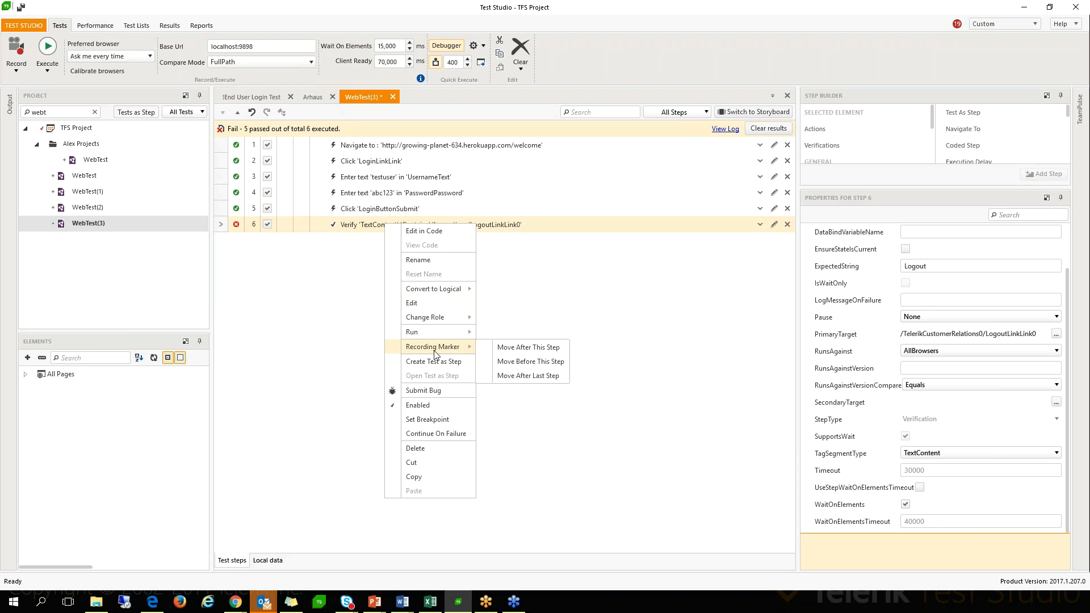
{"action": "mouse_move", "coordinate": [452, 322]}
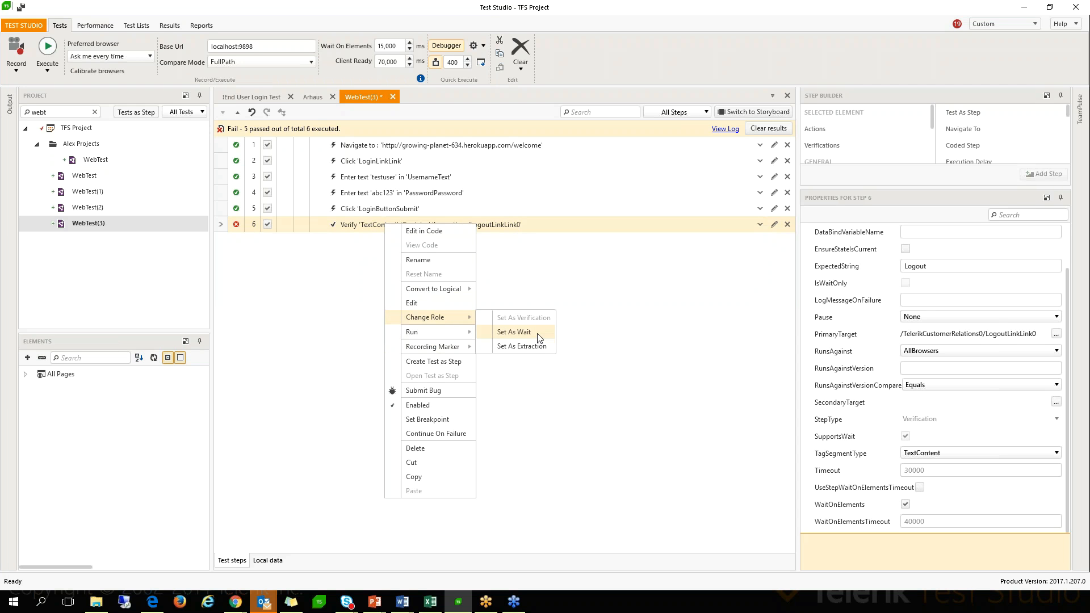
{"action": "left_click", "coordinate": [337, 296]}
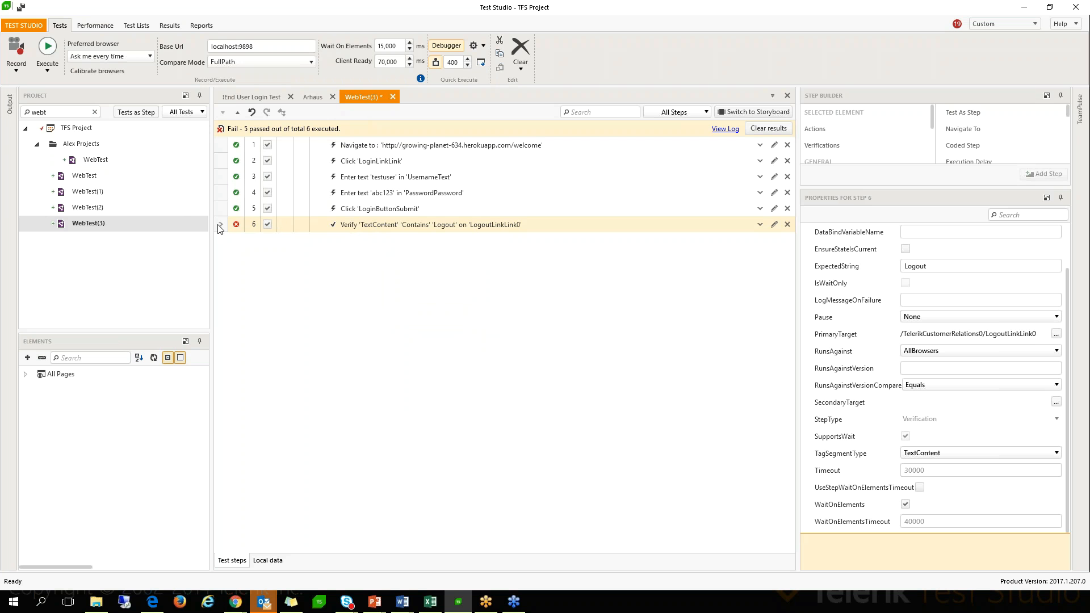
- Reopen step 6's failure details to examine the find logic and backup search expression, and view the exception details
{"action": "mouse_move", "coordinate": [237, 227]}
{"action": "left_click", "coordinate": [236, 226]}
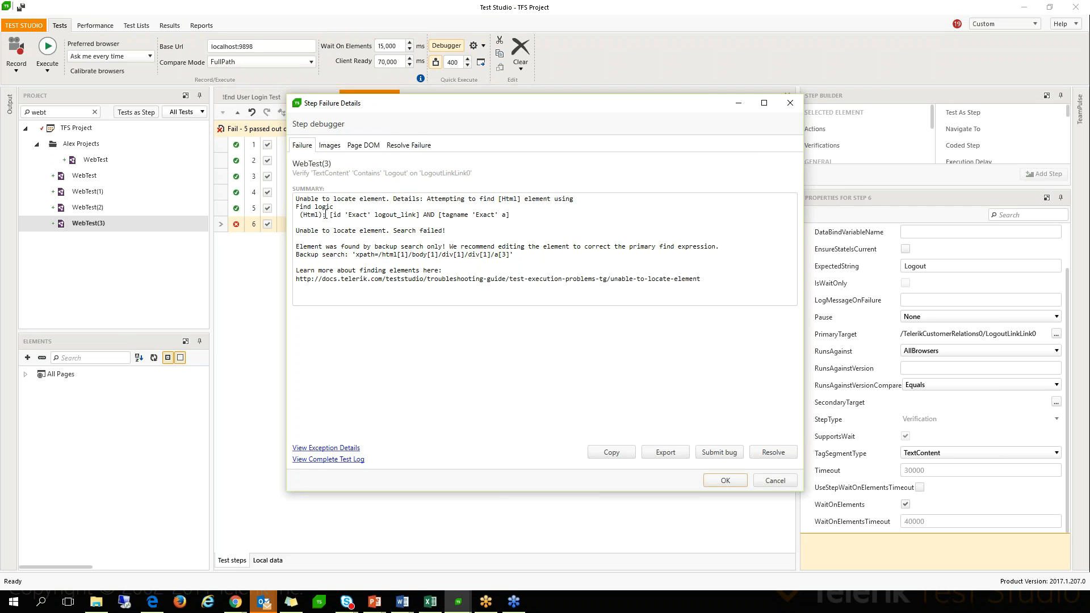
{"action": "left_click_drag", "start_coordinate": [334, 216], "coordinate": [421, 217]}
{"action": "left_click_drag", "start_coordinate": [446, 214], "coordinate": [512, 214]}
{"action": "left_click", "coordinate": [441, 217]}
{"action": "left_click_drag", "start_coordinate": [356, 256], "coordinate": [512, 252]}
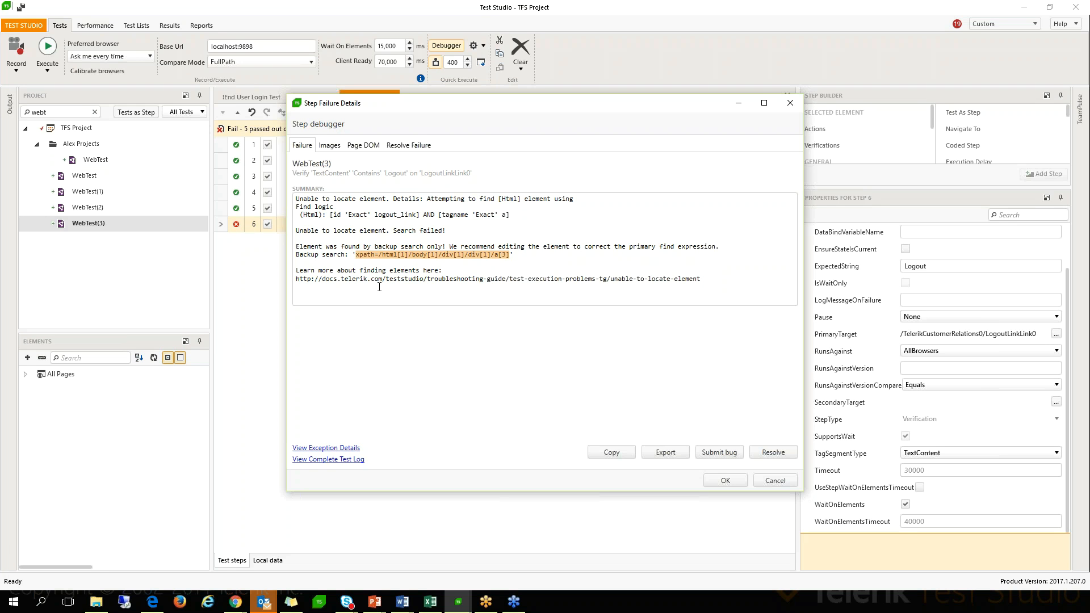
{"action": "left_click", "coordinate": [332, 449]}
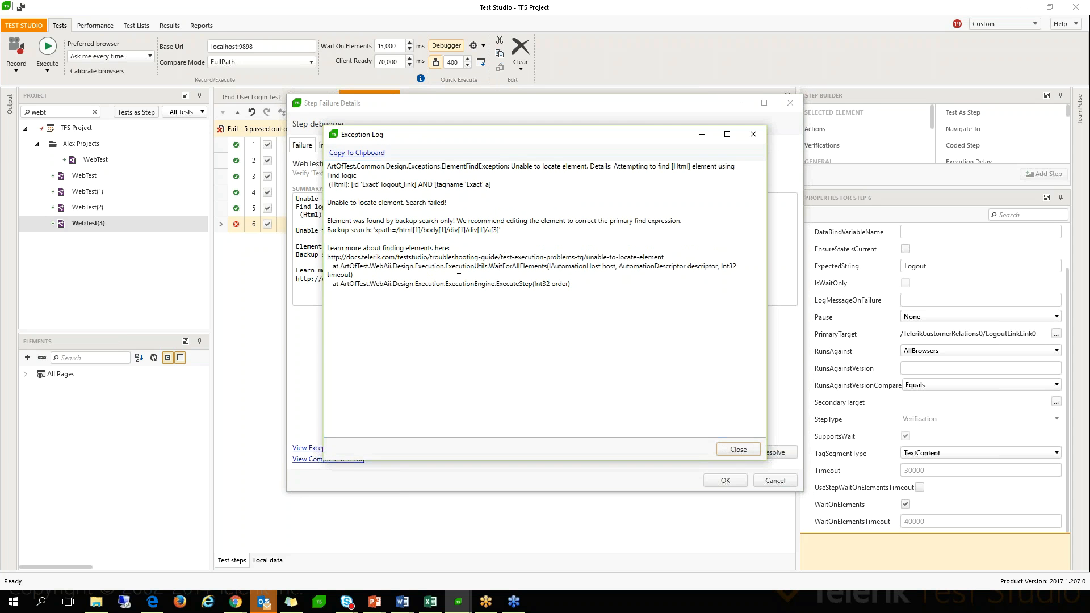
- Close the exception details and review the complete test log for the browser version, the failed step and the duration
{"action": "left_click", "coordinate": [753, 134]}
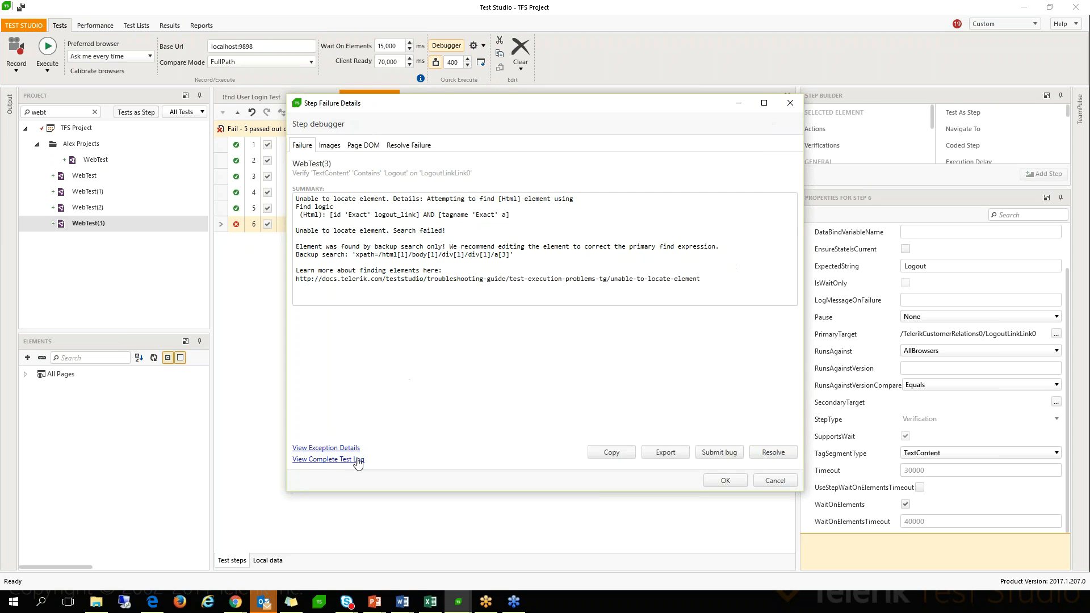
{"action": "left_click", "coordinate": [357, 460]}
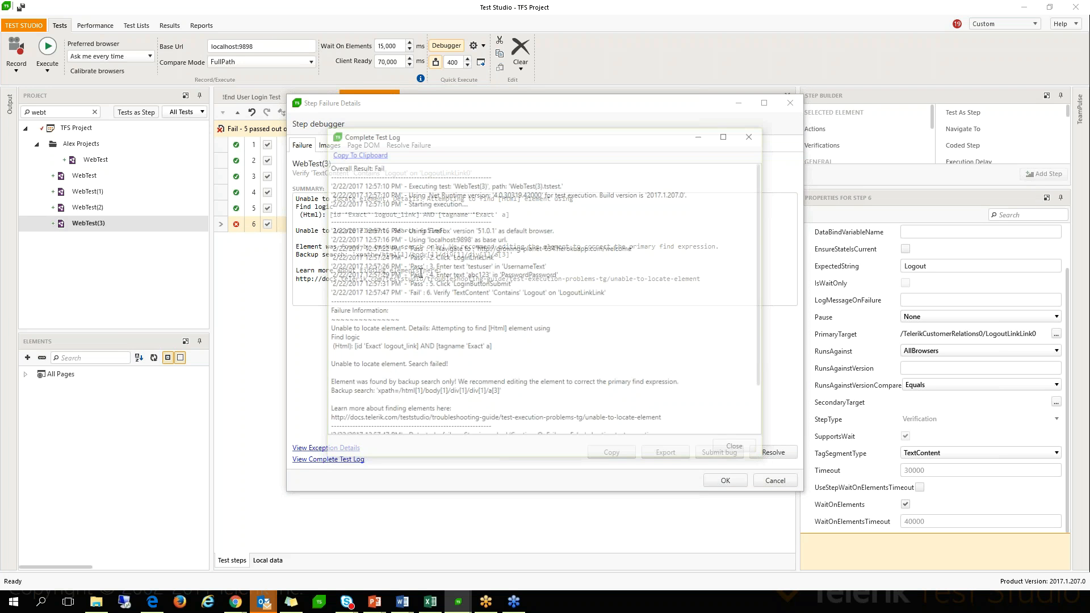
{"action": "left_click_drag", "start_coordinate": [427, 230], "coordinate": [505, 229]}
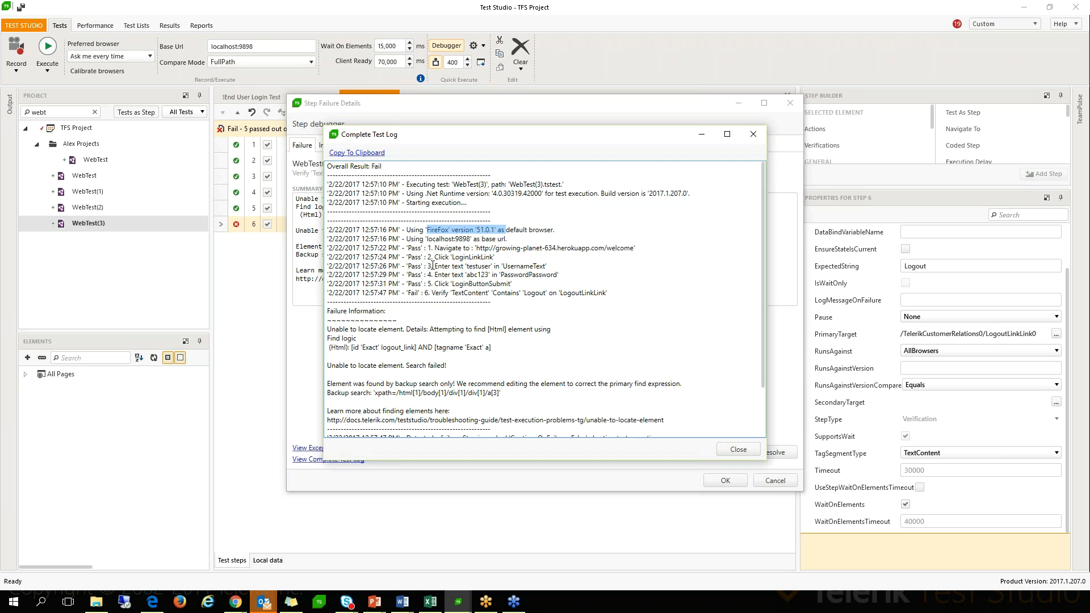
{"action": "left_click_drag", "start_coordinate": [406, 293], "coordinate": [420, 293]}
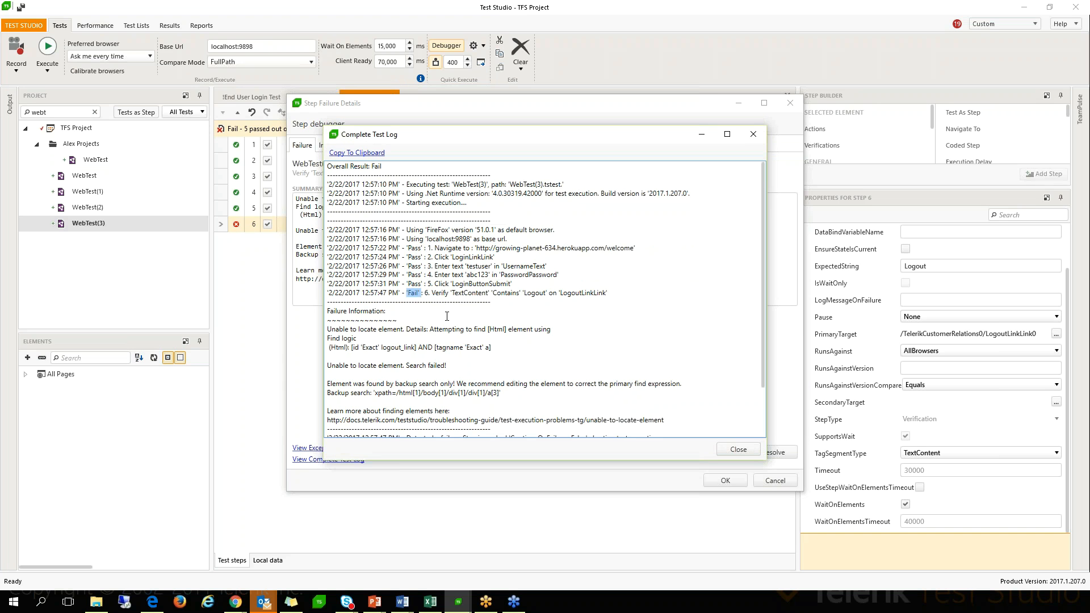
{"action": "scroll", "coordinate": [447, 316], "scroll_direction": "down", "scroll_amount": 2}
{"action": "left_click_drag", "start_coordinate": [458, 406], "coordinate": [511, 406]}
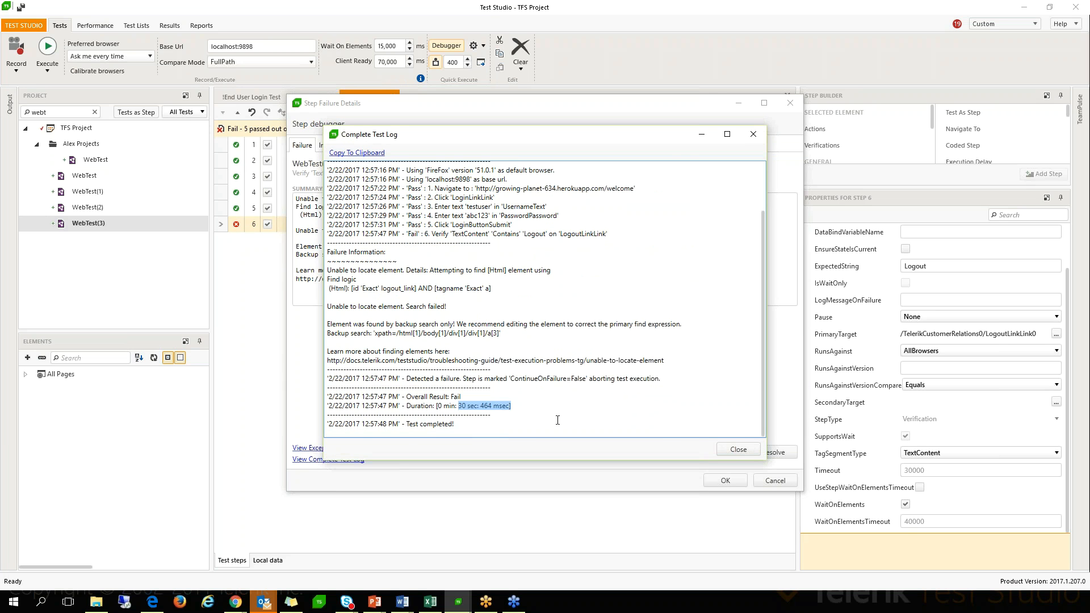
{"action": "left_click", "coordinate": [732, 451]}
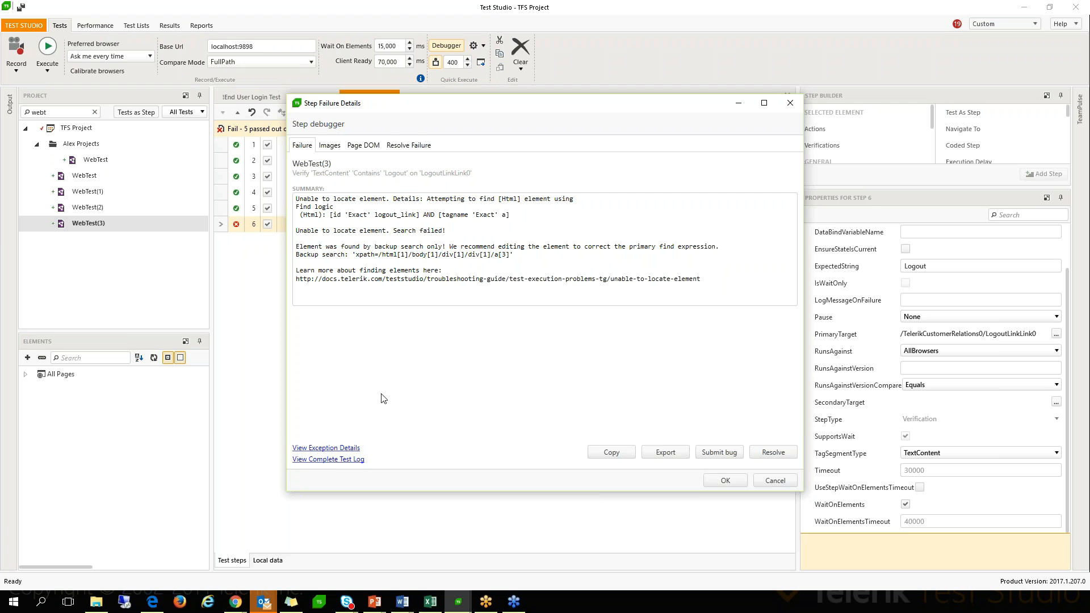
- Compare step 6's image at time of failure with its expected state in an enlarged view, and close the failure details
{"action": "left_click", "coordinate": [326, 147]}
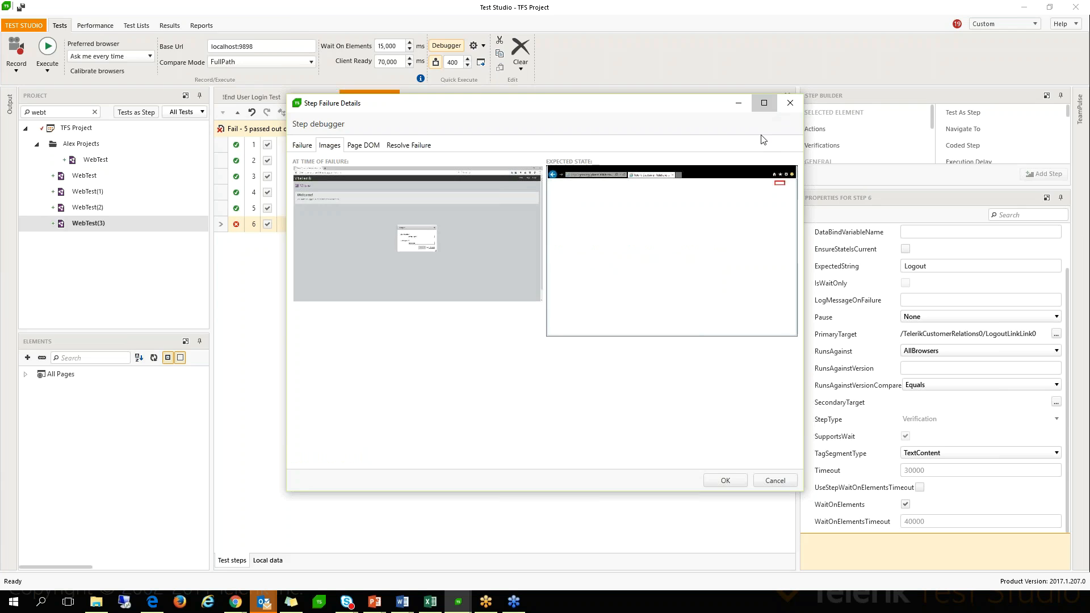
{"action": "left_click", "coordinate": [764, 102]}
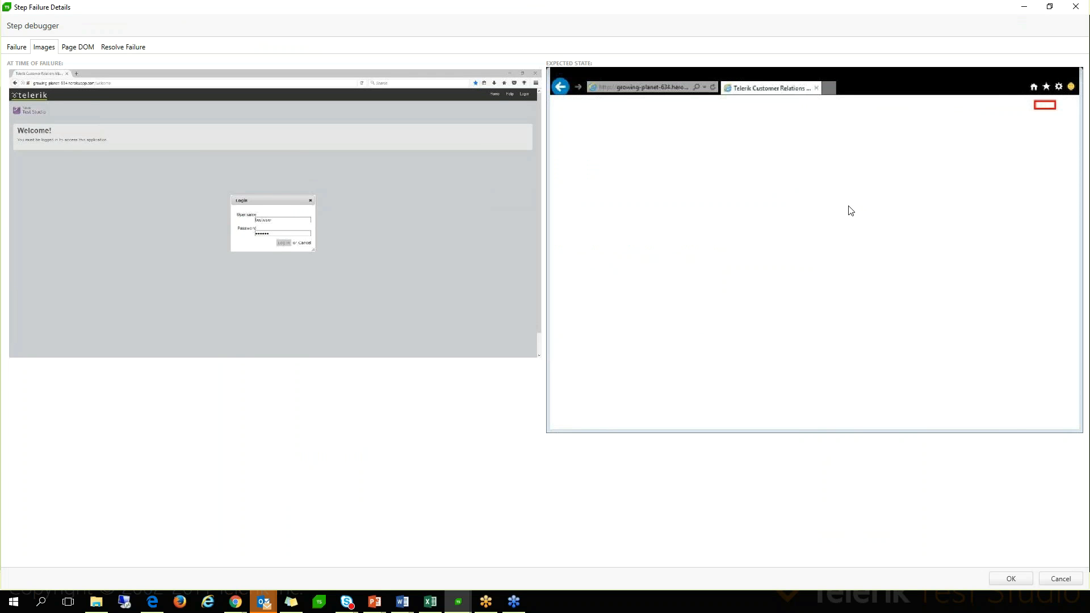
{"action": "left_click", "coordinate": [1076, 8]}
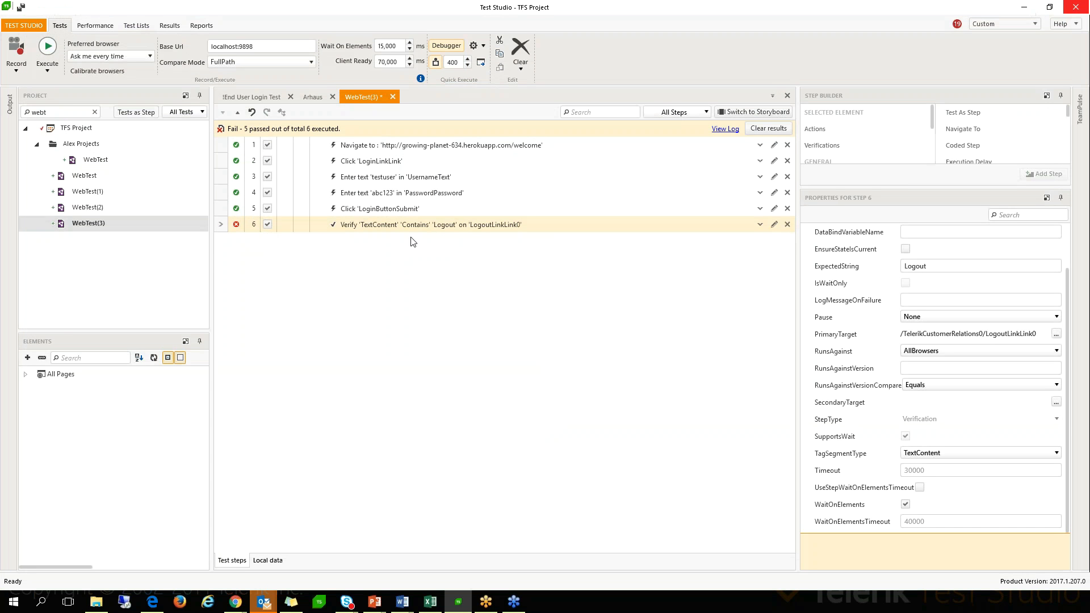
- Show WebTest(3) as a storyboard and recapture its images by executing the test
{"action": "left_click", "coordinate": [746, 115]}
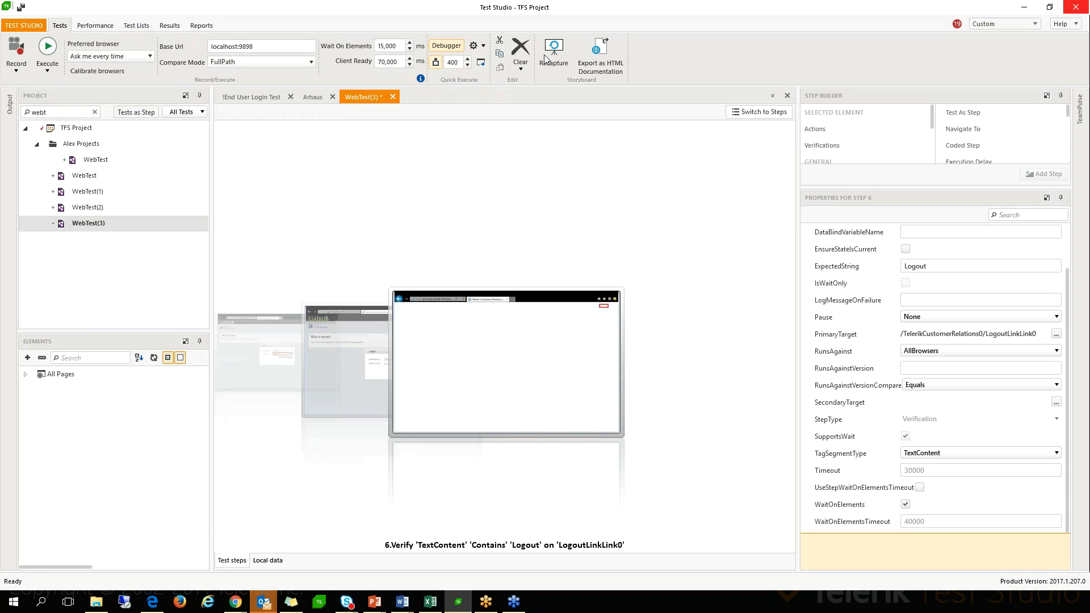
{"action": "left_click", "coordinate": [554, 53]}
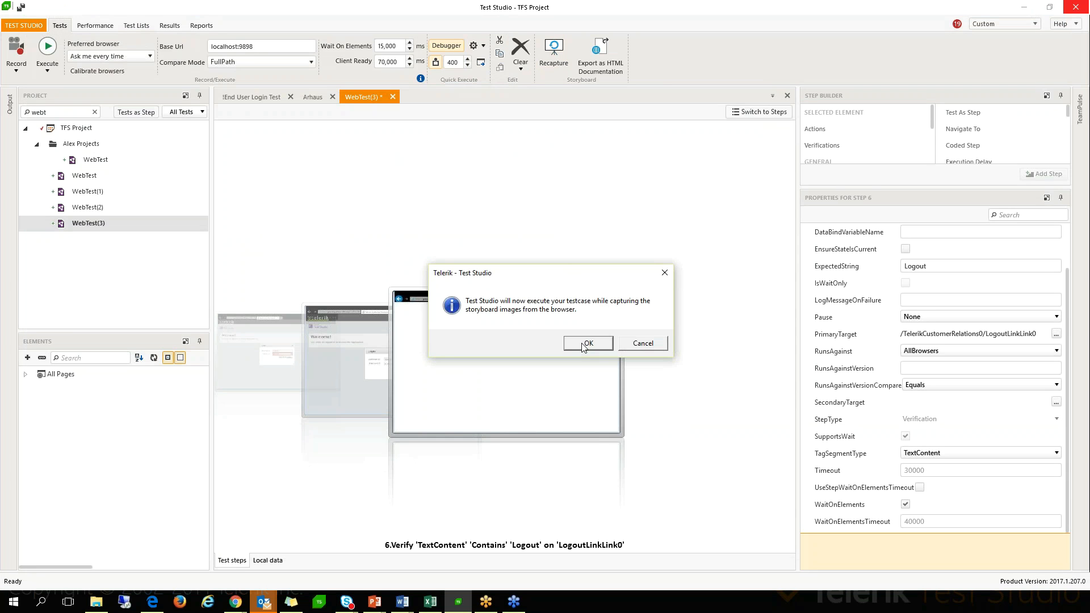
{"action": "left_click", "coordinate": [587, 343]}
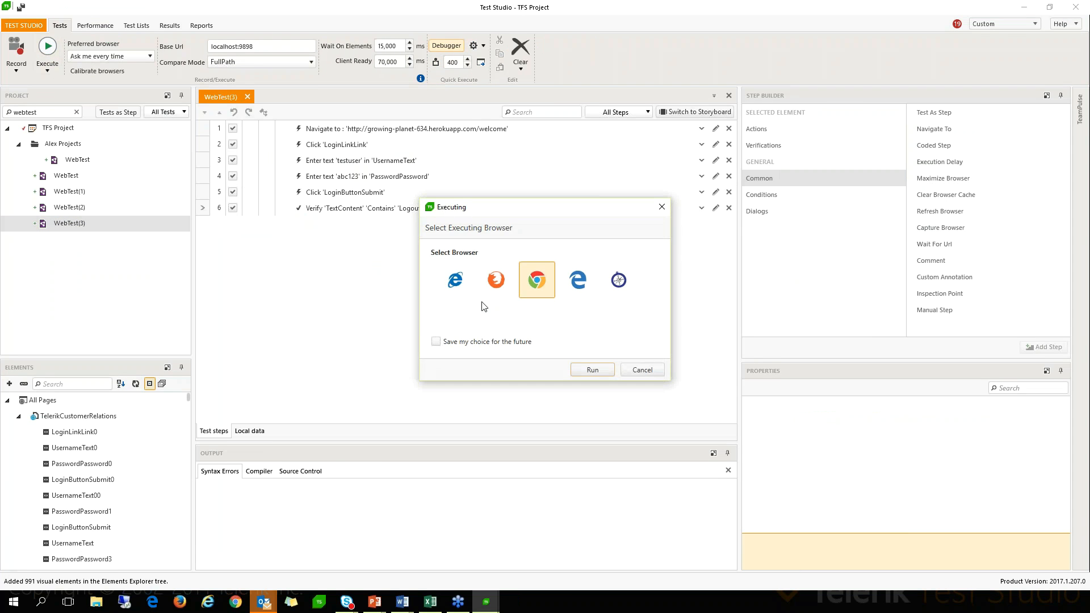
- Run WebTest(3) and examine the find settings and suggestions for resolving step 6's failure on LogoutLinkLink0
{"action": "key", "text": "Return"}
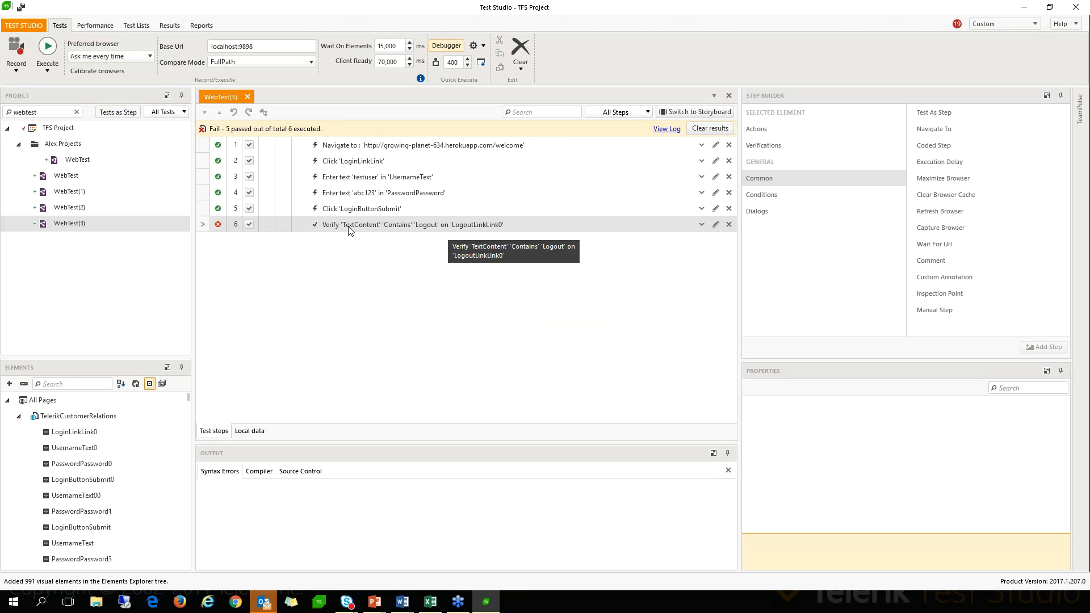
{"action": "left_click", "coordinate": [217, 229]}
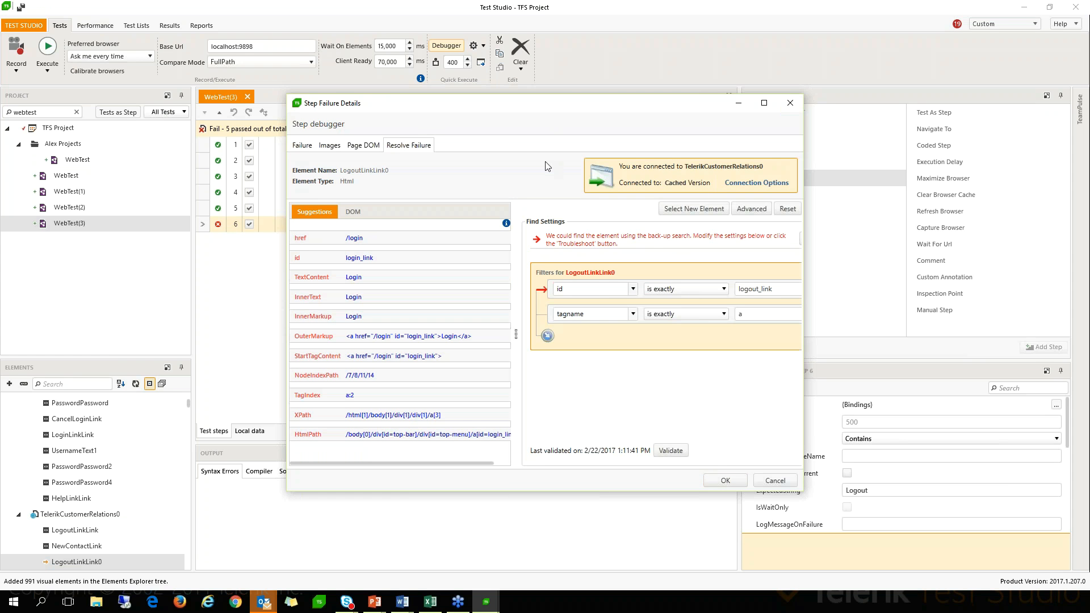
{"action": "left_click", "coordinate": [764, 103]}
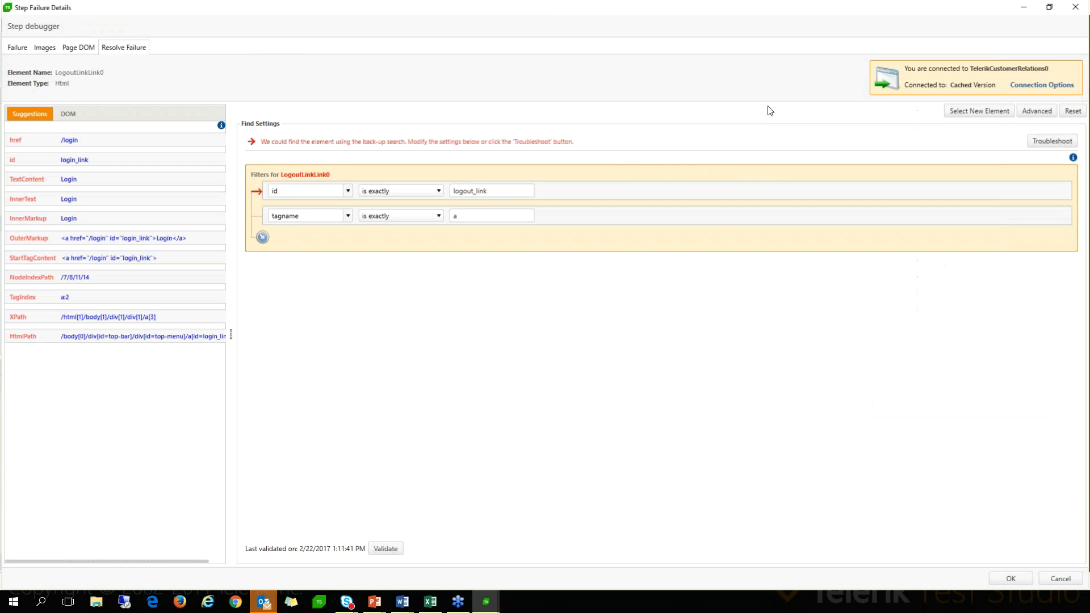
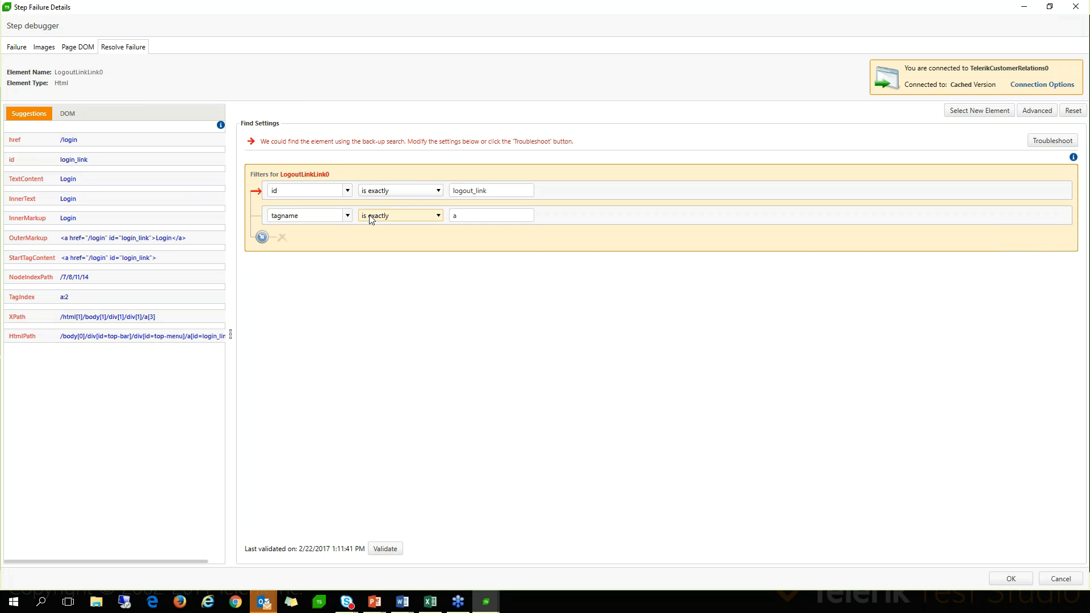
{"action": "mouse_move", "coordinate": [370, 220]}
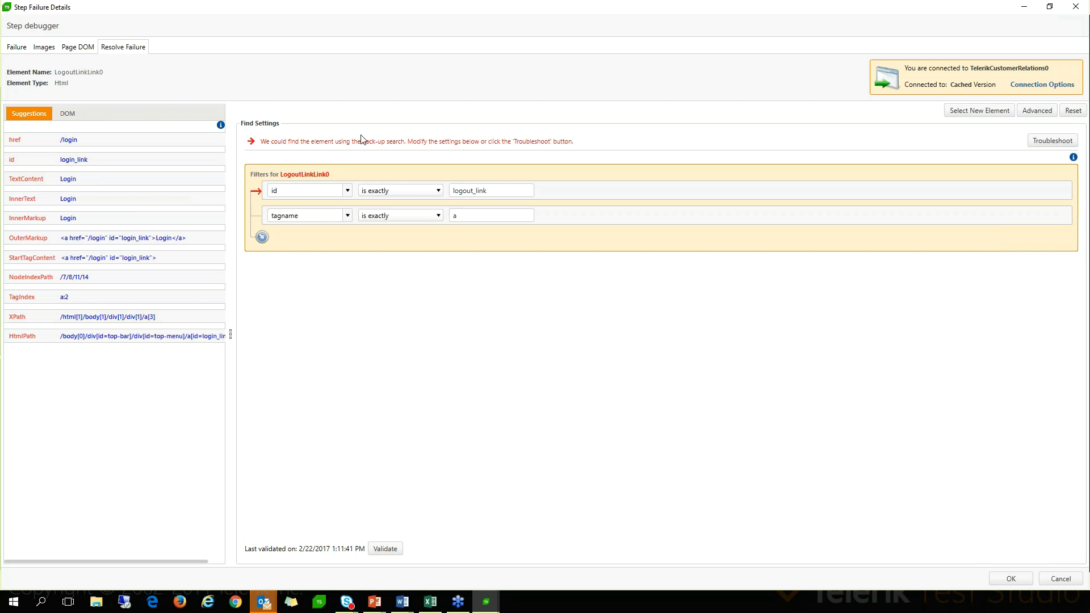
- Submit step 6's failure as a bug to Team Foundation Server with the failure details attached, and close the step failure details
{"action": "left_click", "coordinate": [19, 51]}
{"action": "left_click", "coordinate": [1049, 7]}
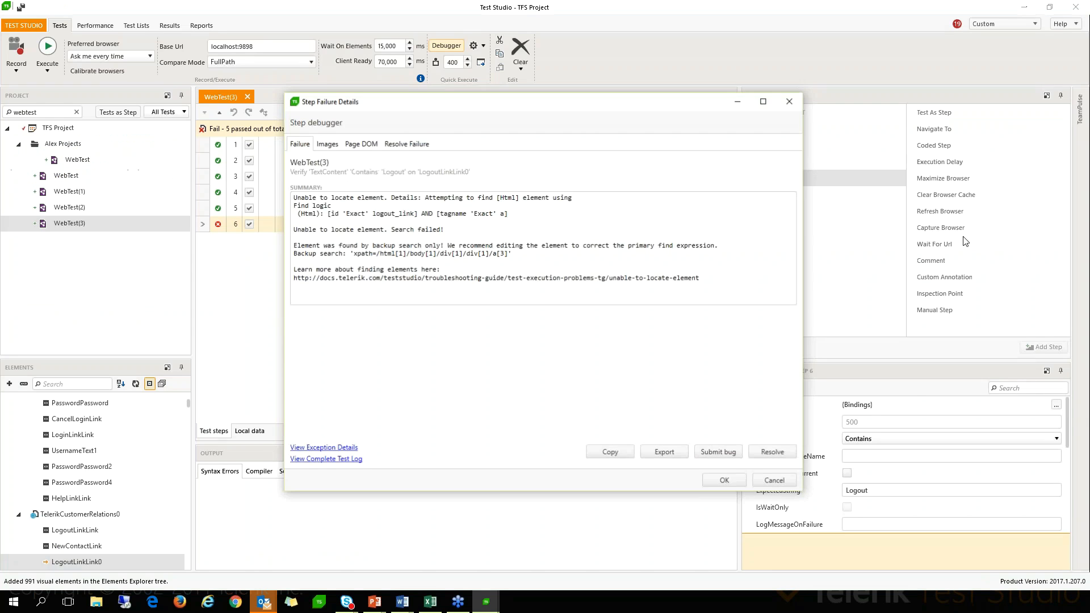
{"action": "left_click", "coordinate": [720, 452]}
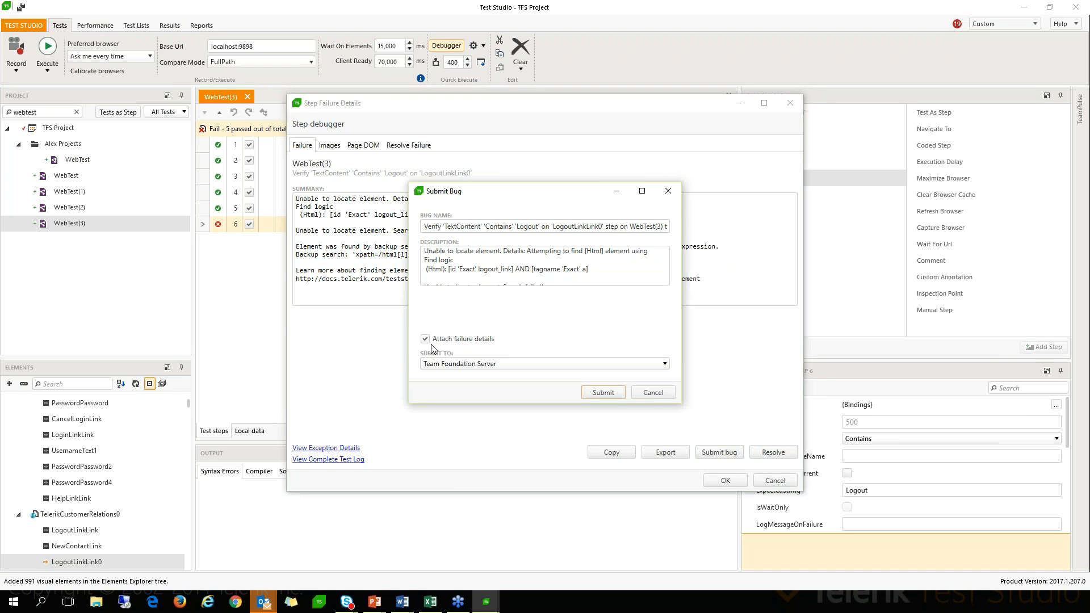
{"action": "left_click", "coordinate": [601, 395]}
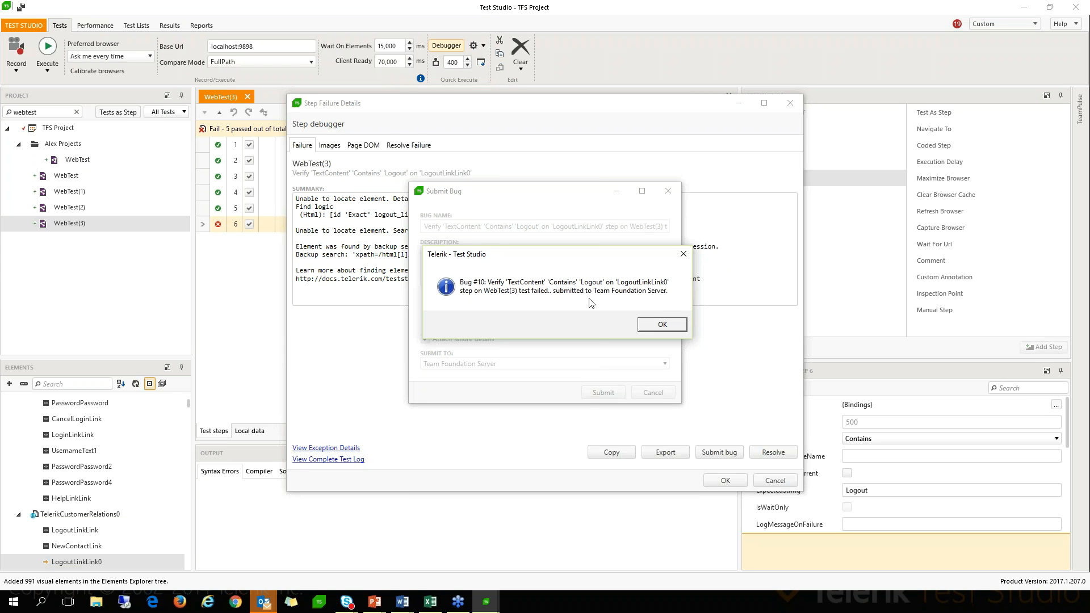
{"action": "left_click", "coordinate": [662, 325]}
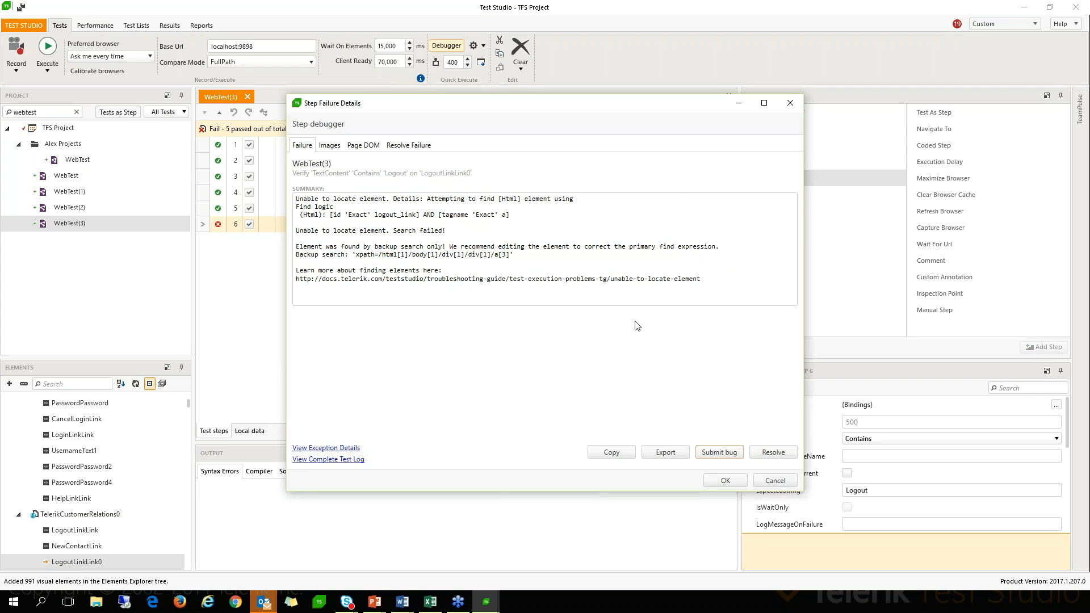
{"action": "left_click", "coordinate": [775, 481]}
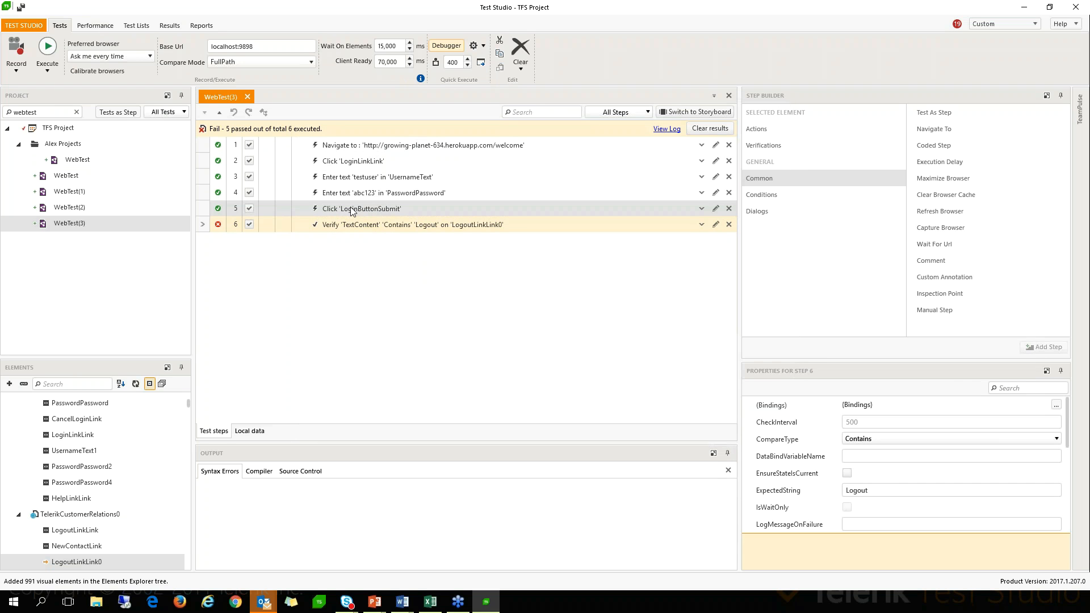
- Enlarge the element list and check which elements steps 5 and 4 use, ending with step 5 selected
{"action": "left_click", "coordinate": [352, 211]}
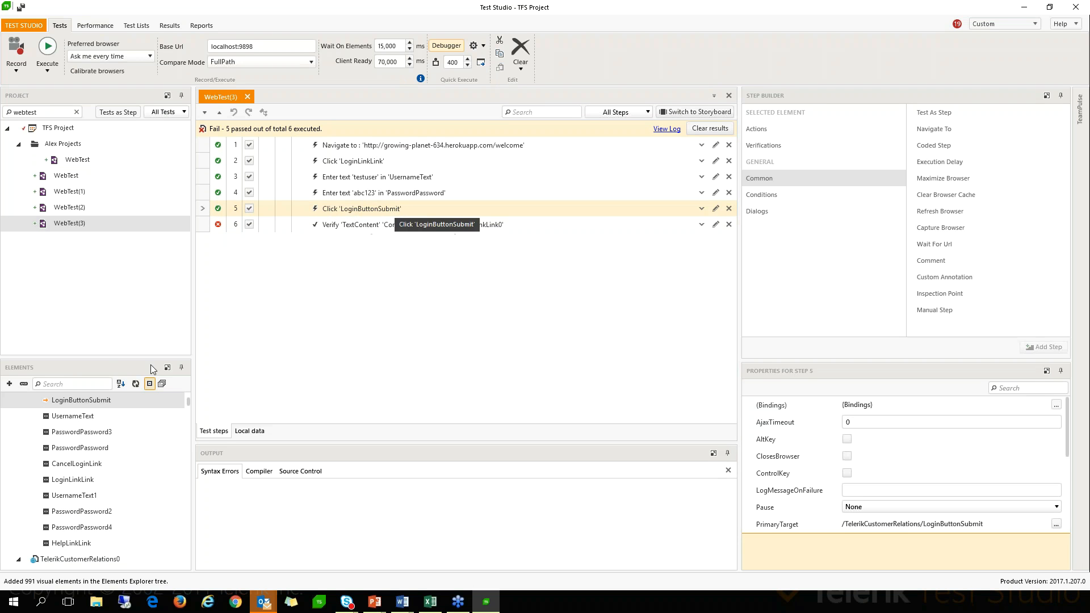
{"action": "left_click_drag", "start_coordinate": [104, 265], "coordinate": [103, 246]}
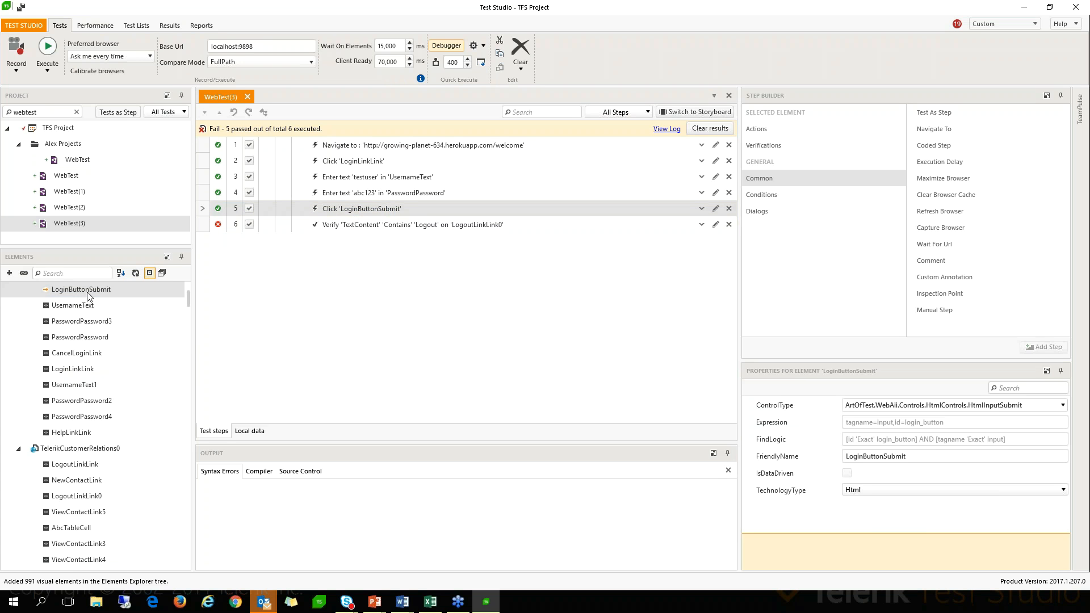
{"action": "left_click", "coordinate": [365, 194]}
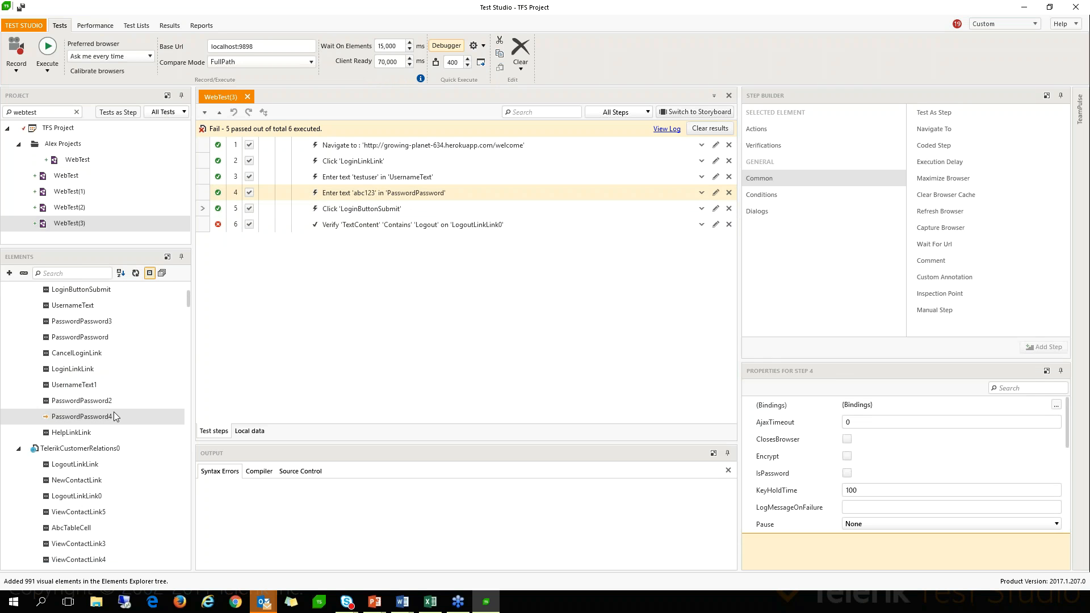
{"action": "left_click", "coordinate": [382, 209]}
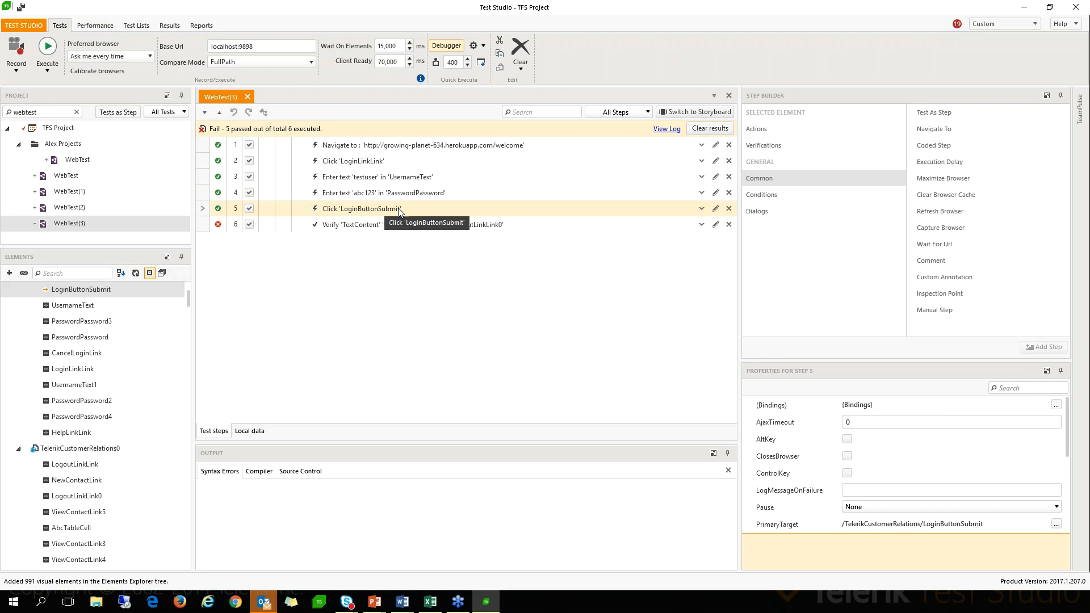
- Add a verification that LoginButtonSubmit is enabled, keeping IsEnabled on, and place it before the LoginButtonSubmit click step
{"action": "left_click", "coordinate": [764, 129]}
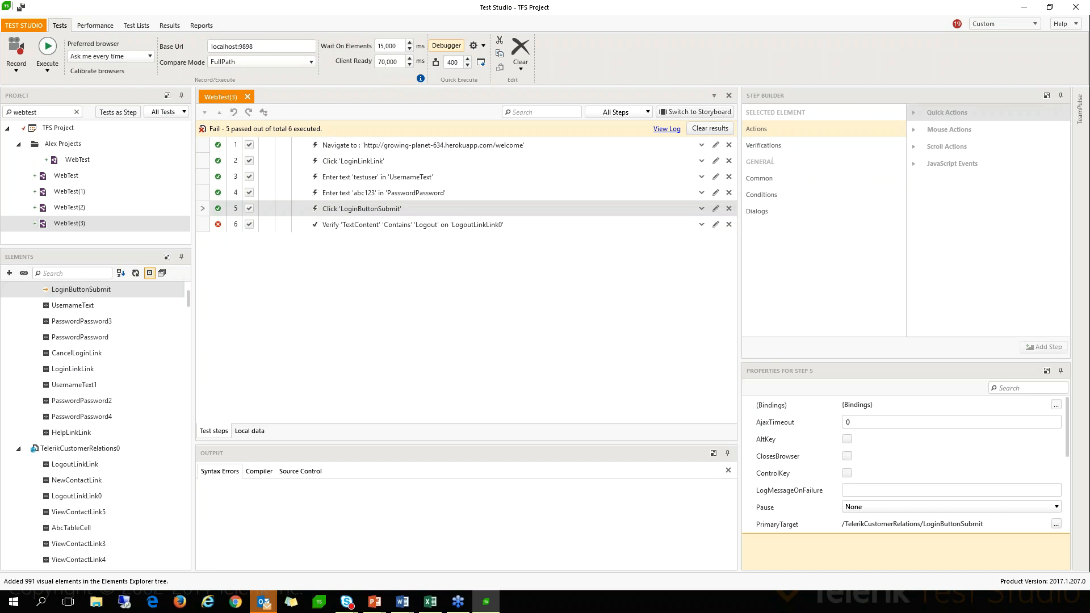
{"action": "left_click", "coordinate": [913, 112]}
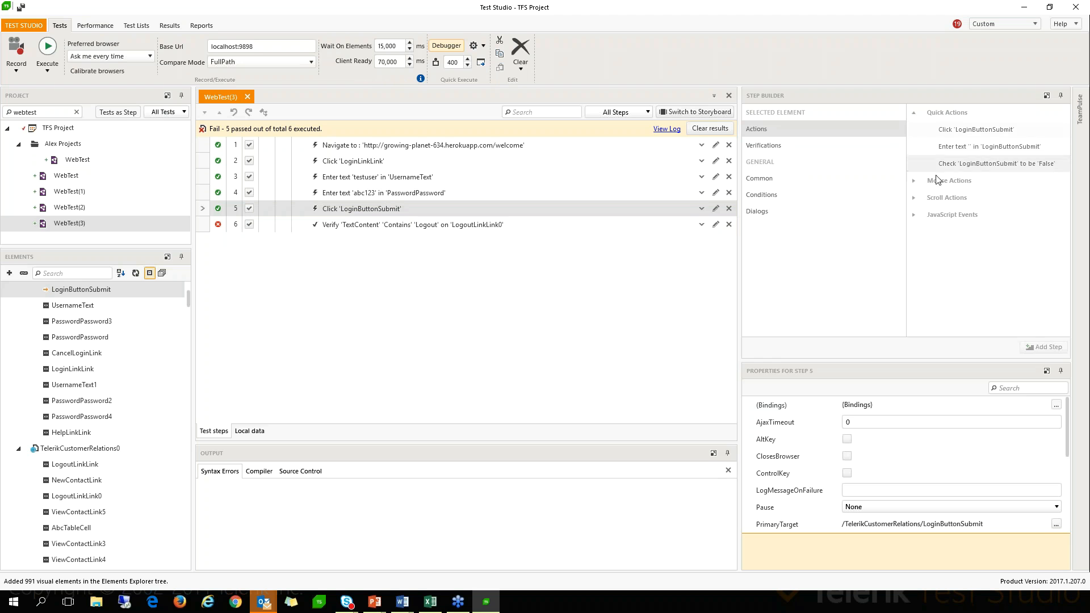
{"action": "left_click", "coordinate": [790, 146]}
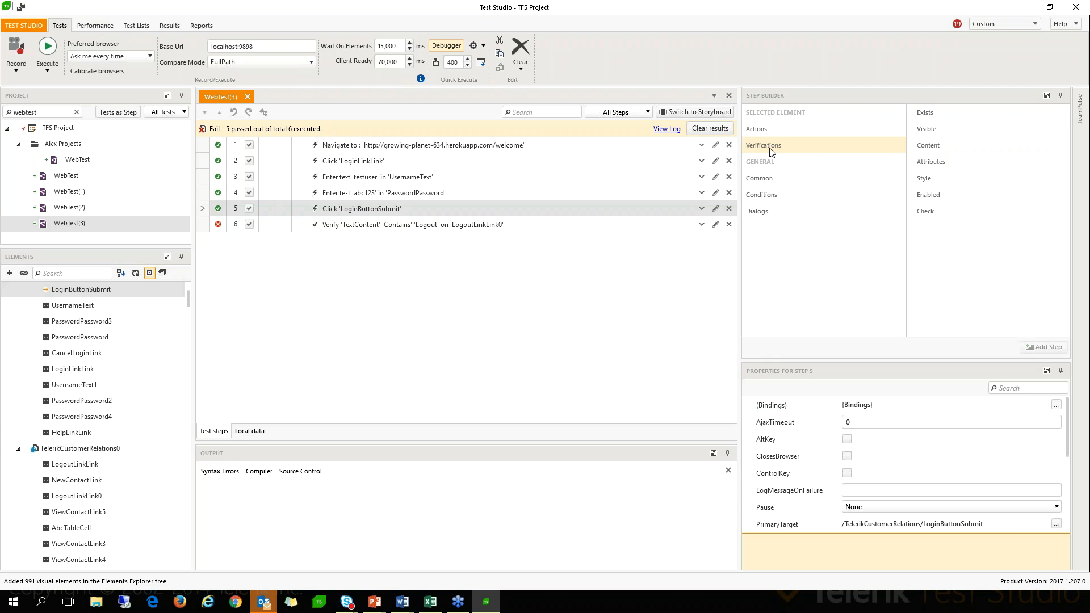
{"action": "left_click", "coordinate": [929, 196]}
{"action": "double_click", "coordinate": [929, 195]}
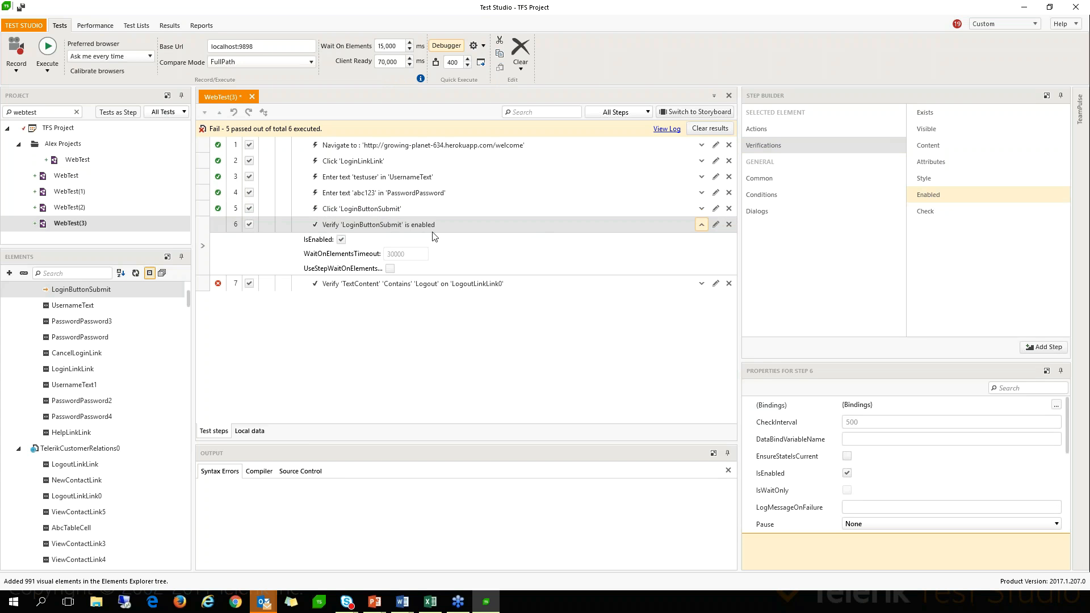
{"action": "left_click", "coordinate": [340, 239]}
{"action": "left_click", "coordinate": [340, 239]}
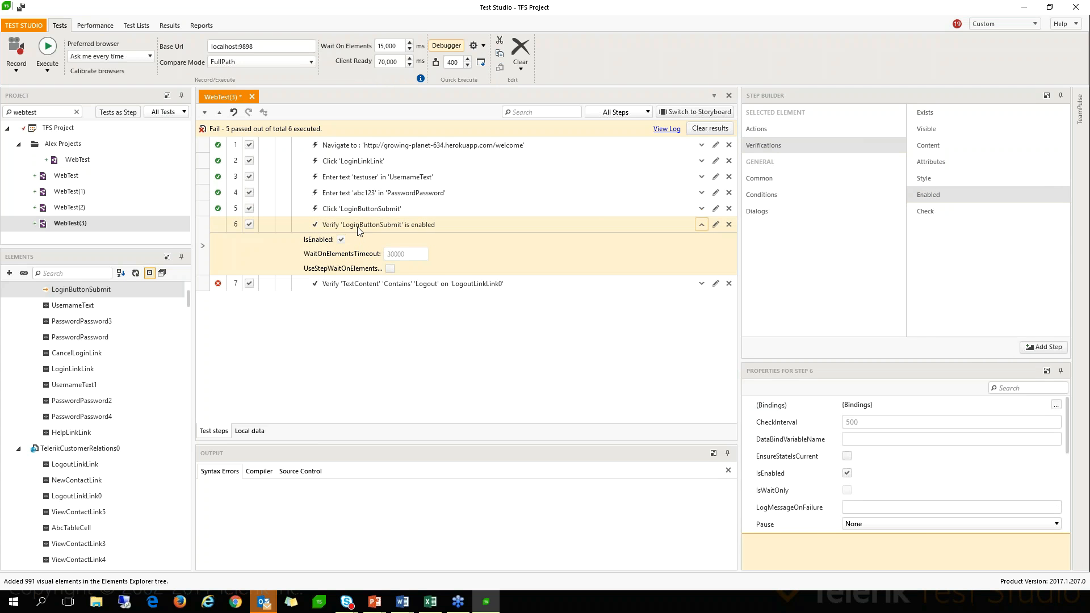
{"action": "double_click", "coordinate": [358, 228]}
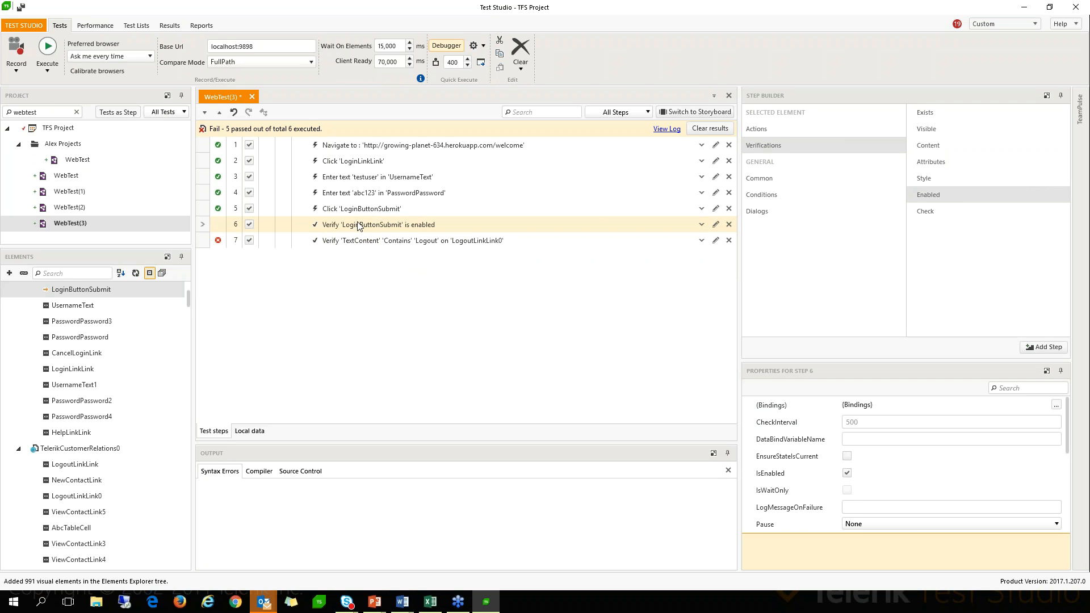
{"action": "left_click_drag", "start_coordinate": [356, 203], "coordinate": [358, 203]}
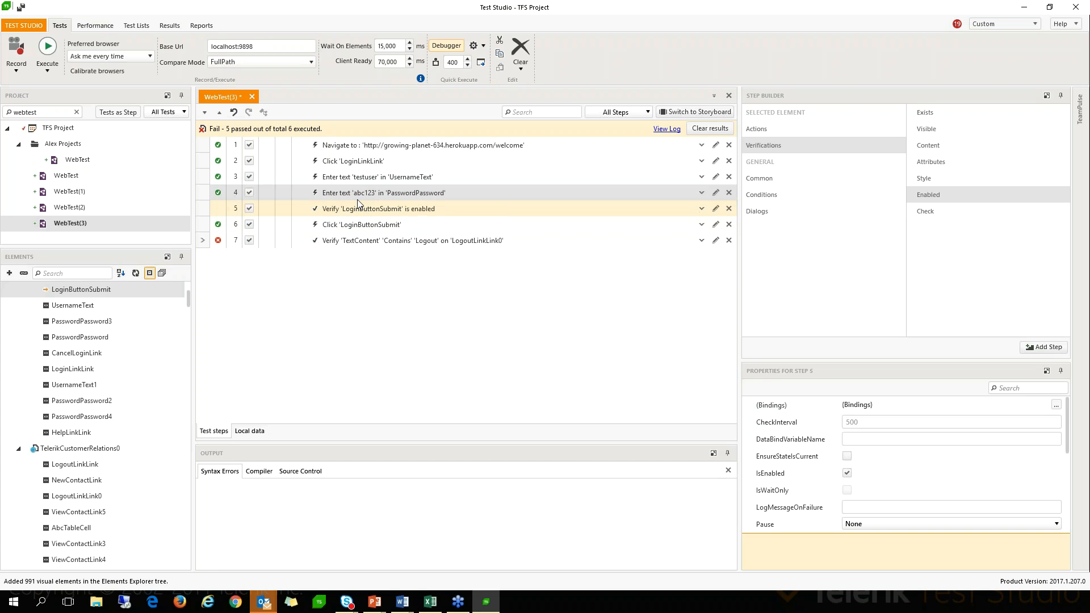
- Run WebTest(3) in Firefox with the enabled verification as step 5
{"action": "left_click", "coordinate": [47, 47]}
{"action": "left_click", "coordinate": [487, 363]}
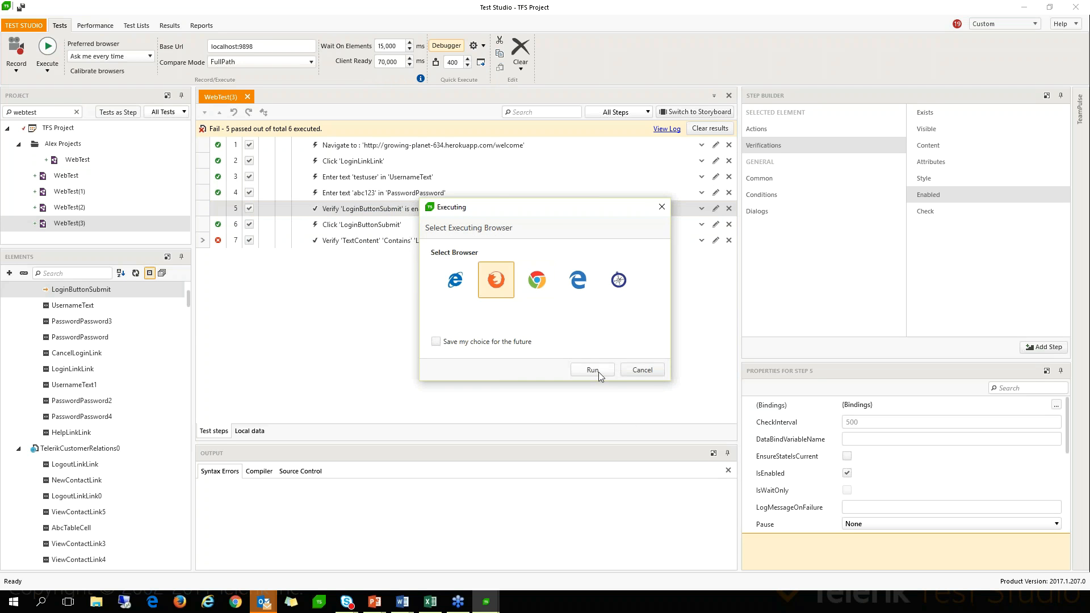
{"action": "left_click", "coordinate": [590, 370]}
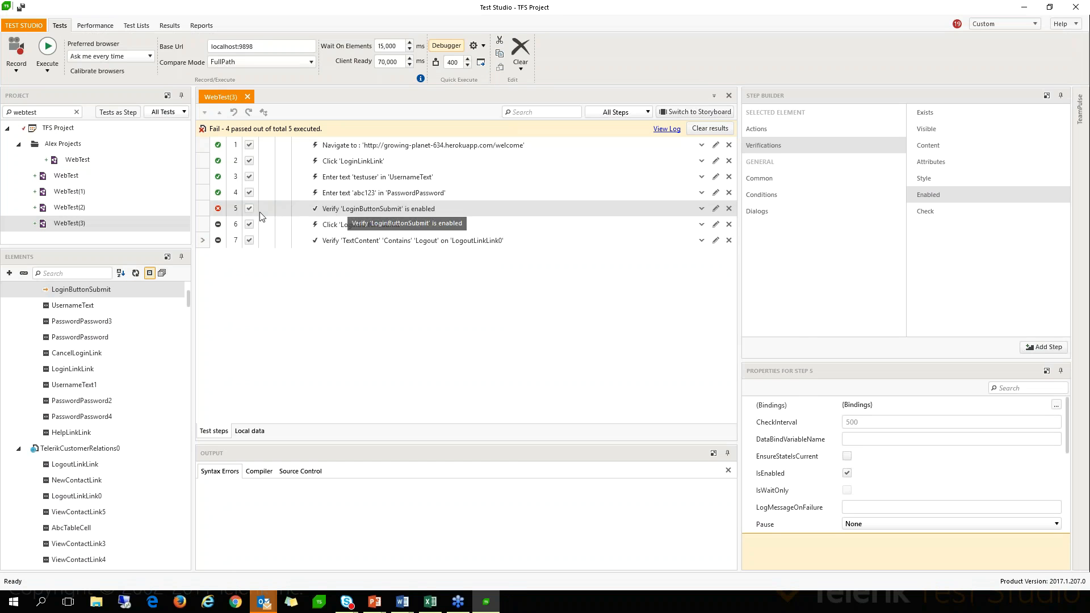
- Examine step 5's failure summary, the image at time of failure and the resolve options for the expected Enabled value, and close the details
{"action": "left_click", "coordinate": [219, 211]}
{"action": "left_click", "coordinate": [218, 209]}
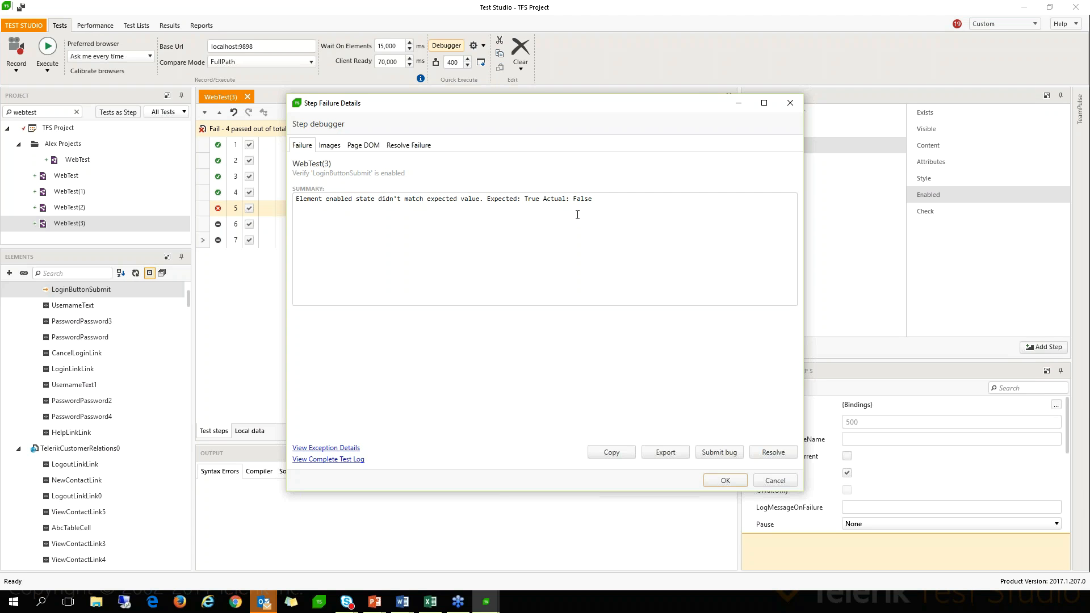
{"action": "left_click", "coordinate": [327, 149]}
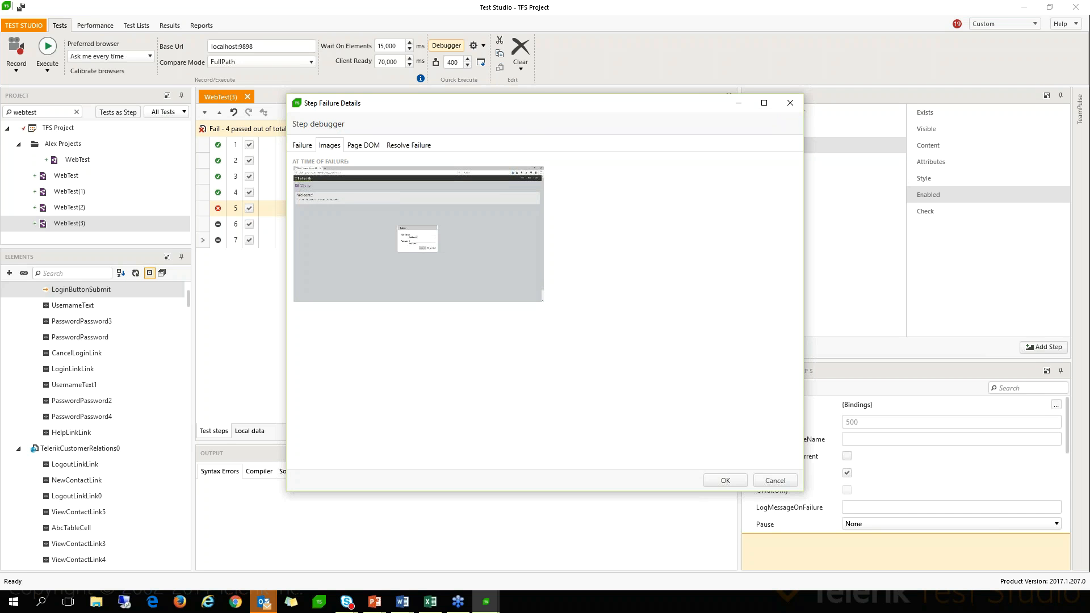
{"action": "left_click", "coordinate": [408, 145]}
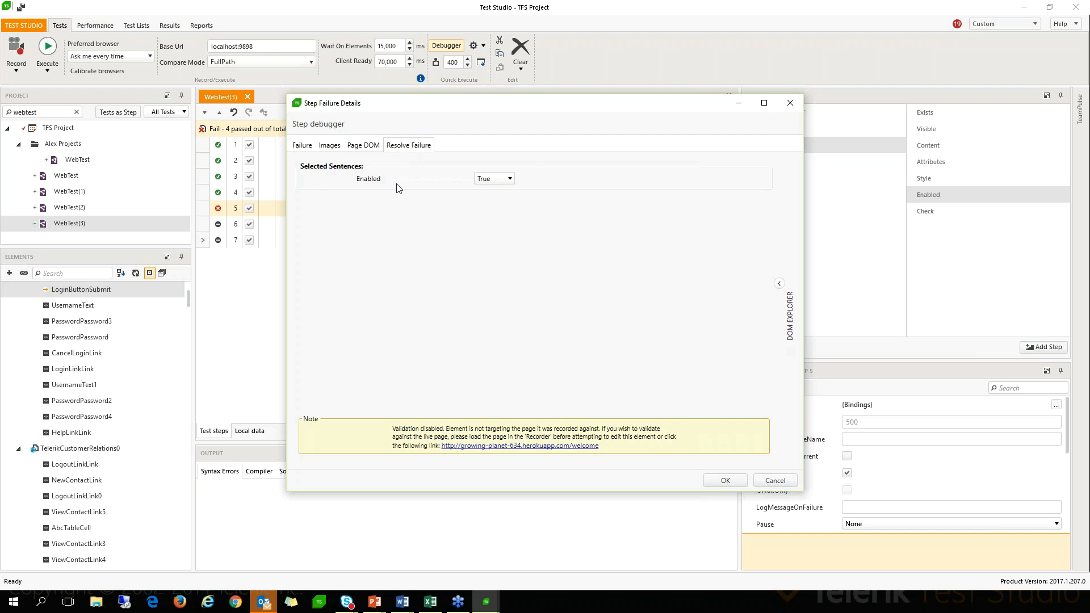
{"action": "left_click", "coordinate": [510, 184]}
{"action": "left_click", "coordinate": [513, 195]}
{"action": "left_click", "coordinate": [789, 104]}
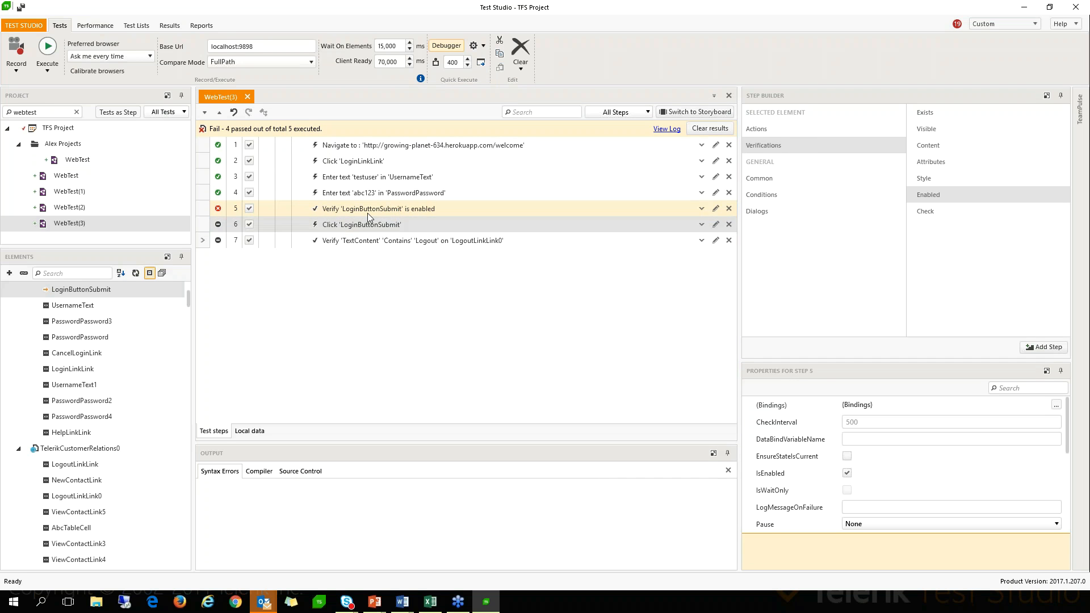
- Expand the details of step 4, the password entry, and turn on SimulateRealTyping
{"action": "left_click", "coordinate": [390, 193]}
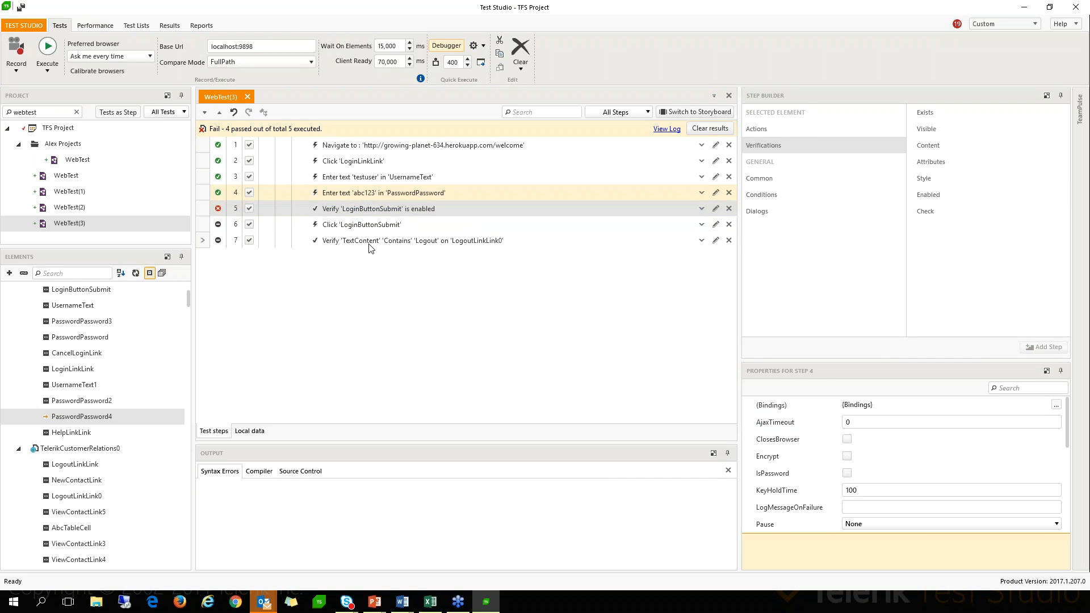
{"action": "double_click", "coordinate": [361, 194]}
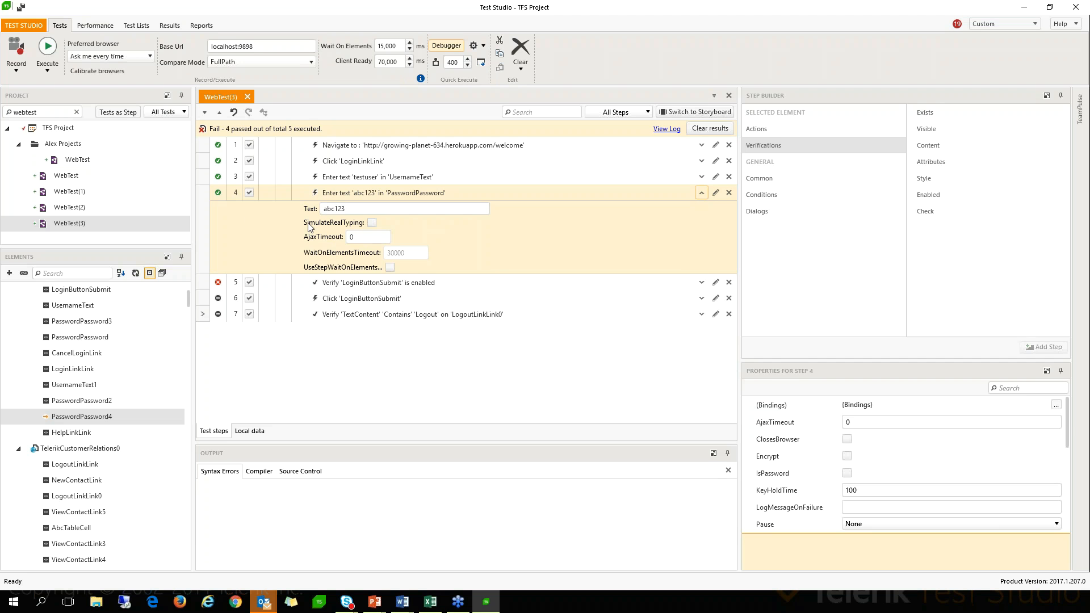
{"action": "left_click", "coordinate": [354, 210]}
{"action": "double_click", "coordinate": [353, 210]}
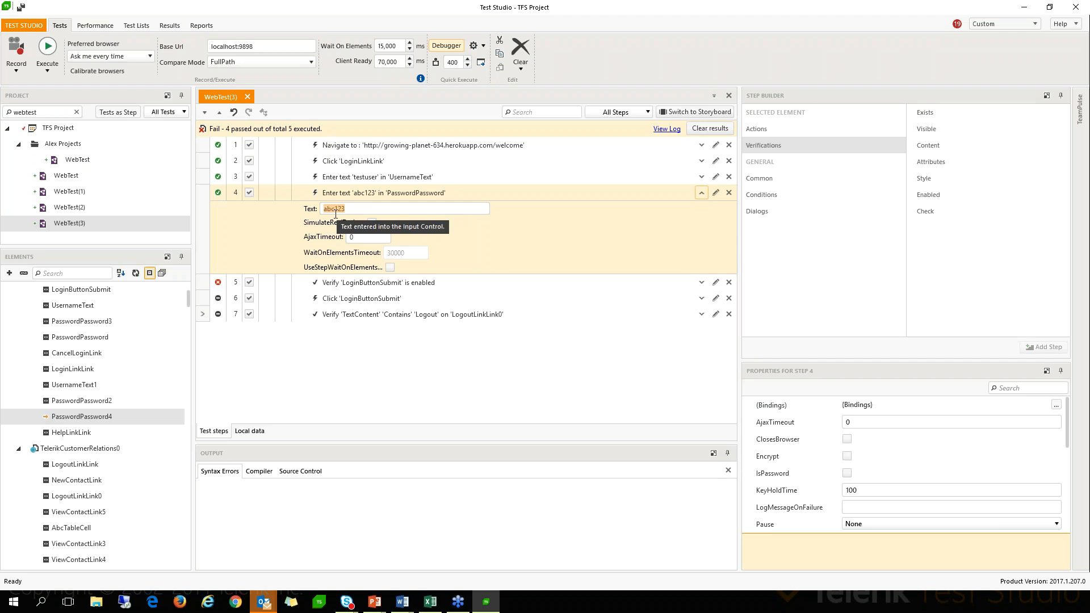
{"action": "left_click", "coordinate": [327, 227]}
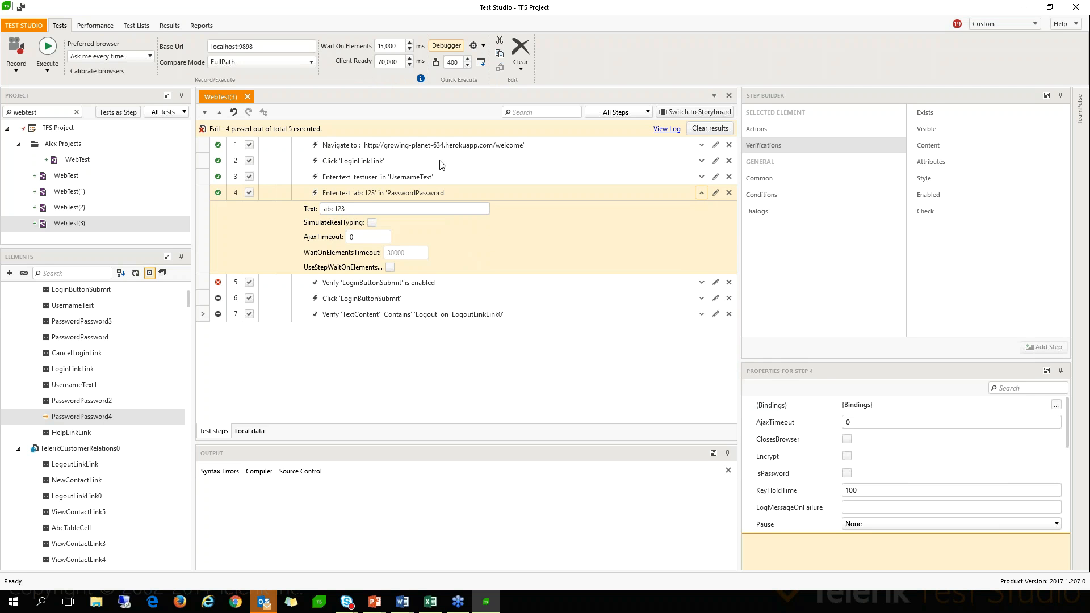
{"action": "left_click", "coordinate": [375, 314]}
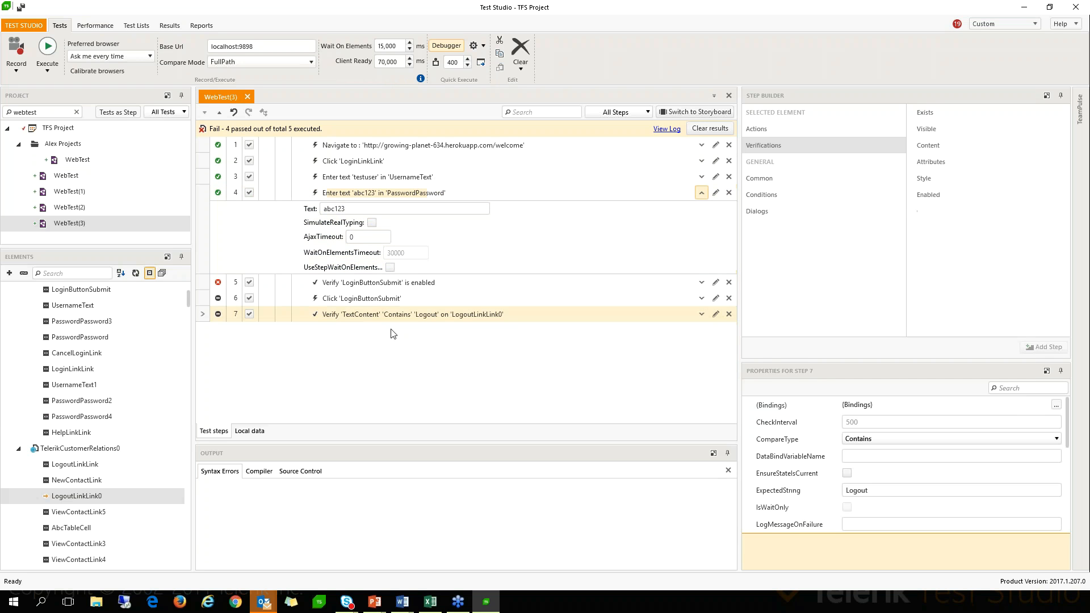
{"action": "left_click", "coordinate": [356, 285]}
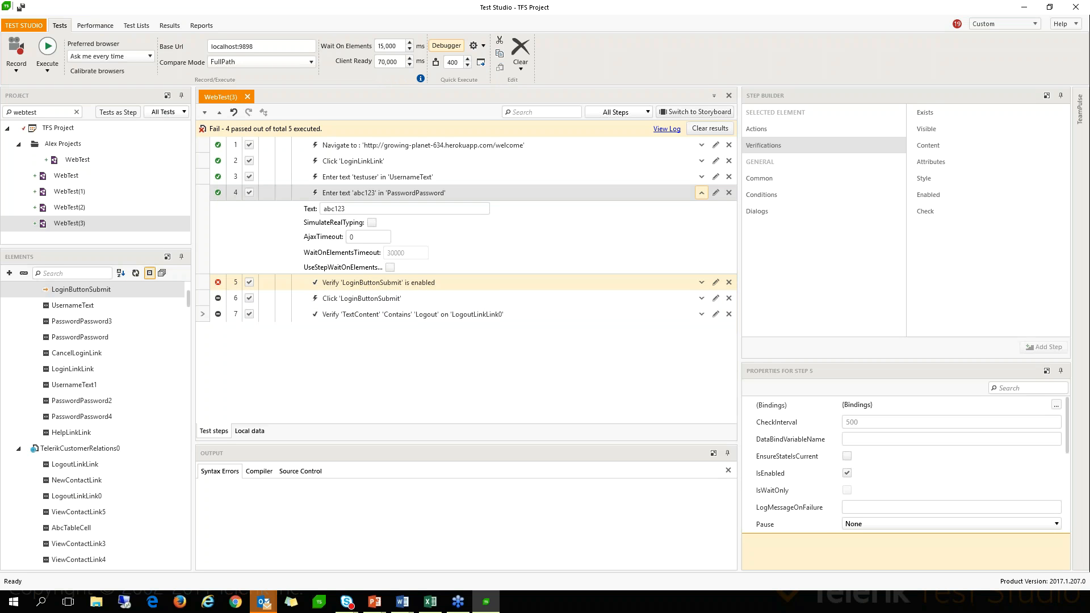
{"action": "left_click", "coordinate": [374, 268]}
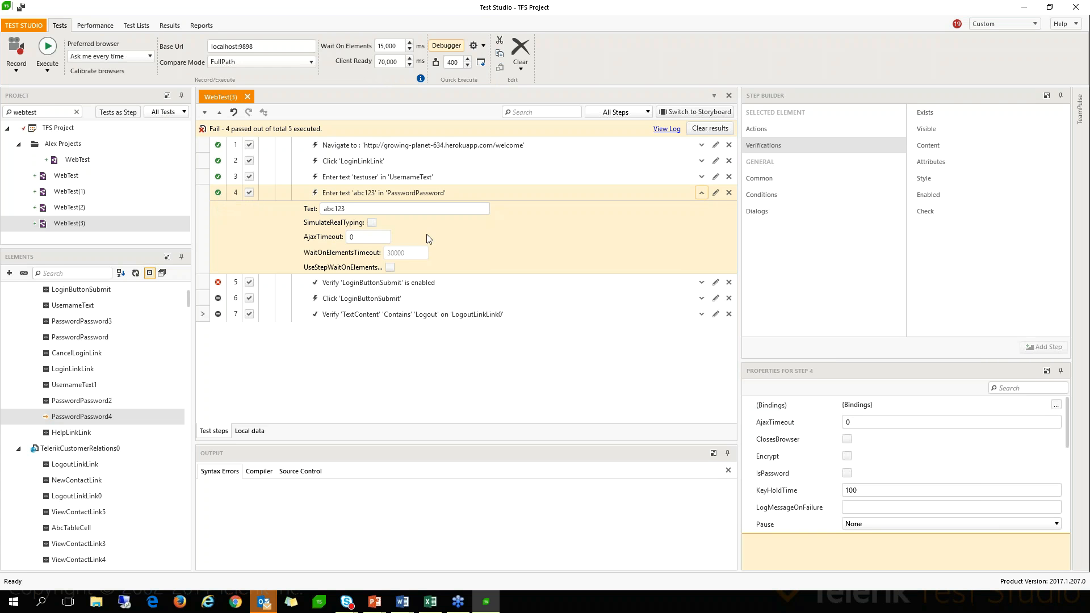
{"action": "left_click_drag", "start_coordinate": [345, 209], "coordinate": [306, 222]}
{"action": "left_click", "coordinate": [372, 224]}
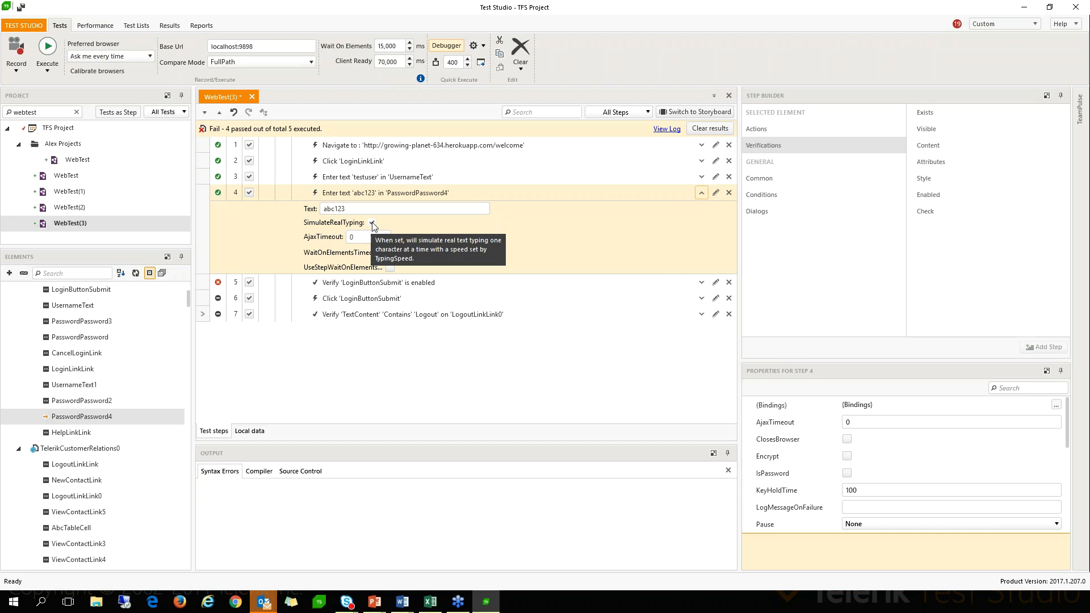
- Run WebTest(3) twice with real typing simulated for the password entry
{"action": "left_click", "coordinate": [48, 48]}
{"action": "left_click", "coordinate": [479, 363]}
{"action": "left_click", "coordinate": [496, 280]}
{"action": "left_click", "coordinate": [591, 370]}
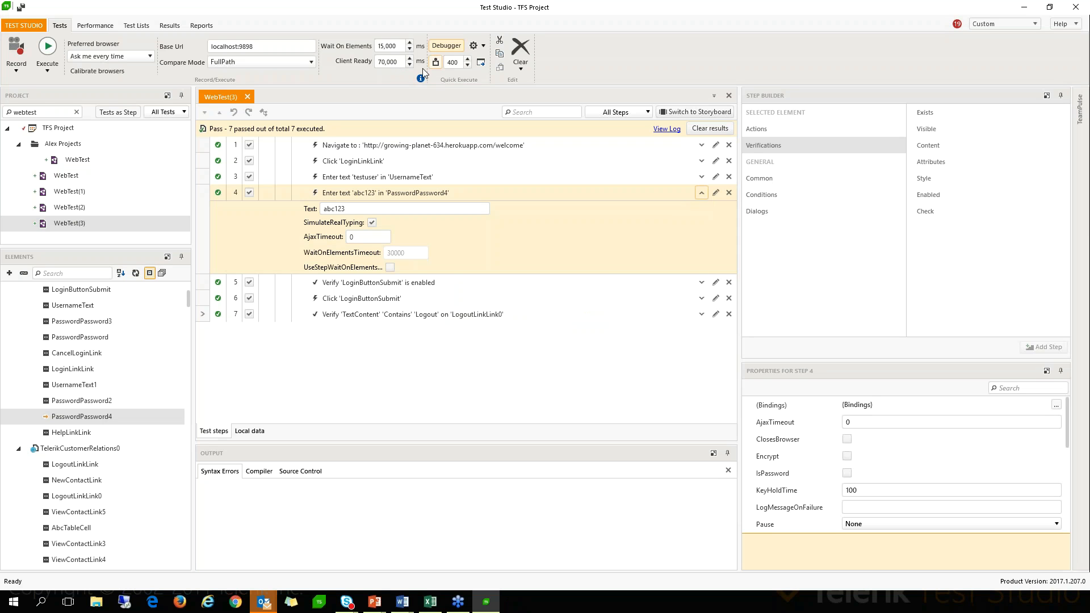
{"action": "left_click", "coordinate": [49, 52]}
{"action": "left_click", "coordinate": [592, 370]}
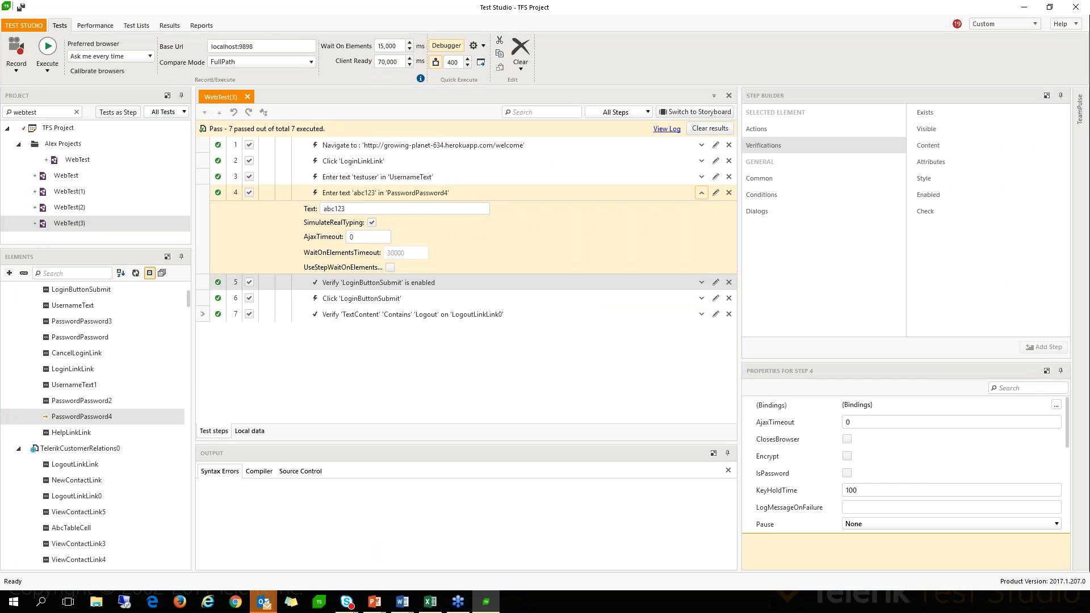
- Collapse step 4's details and run WebTest(3) once more, choosing the browser for the run
{"action": "double_click", "coordinate": [350, 193]}
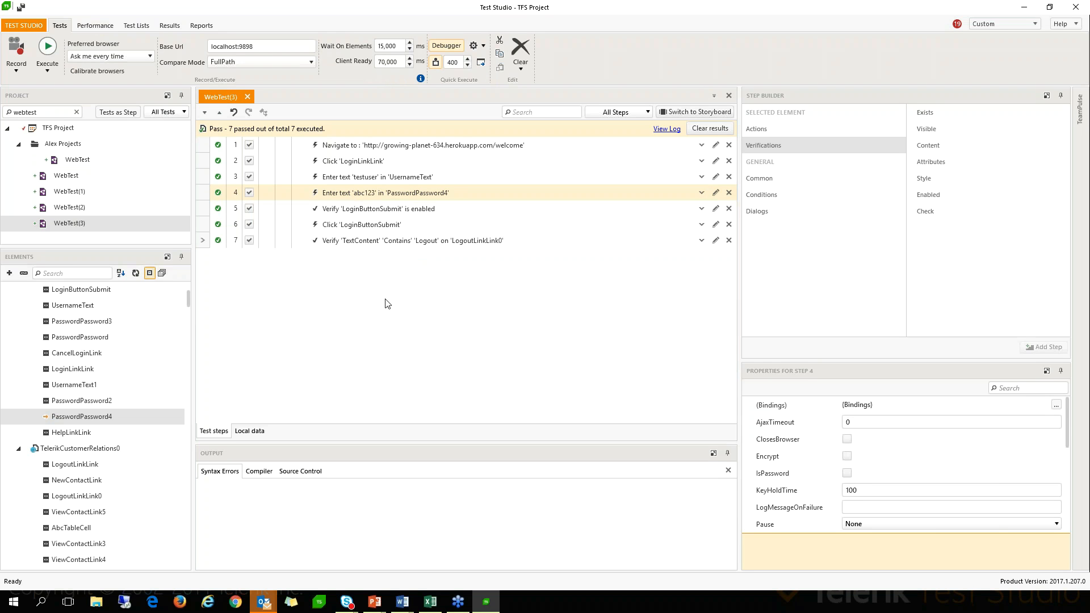
{"action": "left_click", "coordinate": [48, 44]}
{"action": "left_click", "coordinate": [585, 284]}
{"action": "left_click", "coordinate": [617, 280]}
{"action": "left_click", "coordinate": [592, 370]}
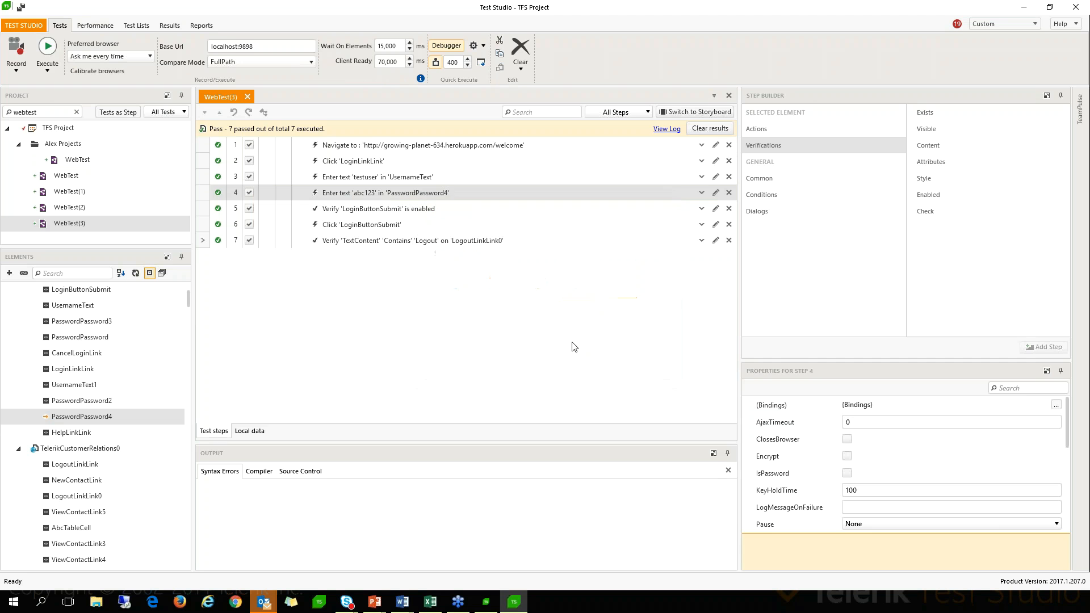